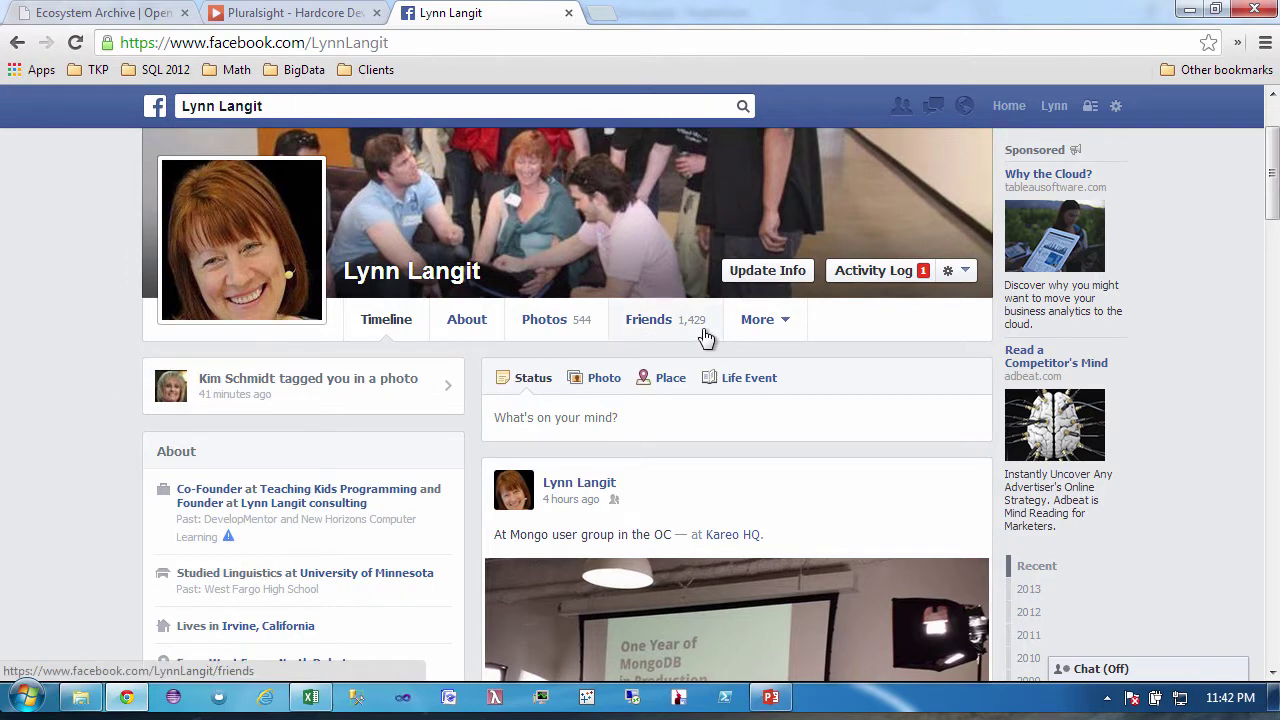
Switch from the Facebook tab to the Pluralsight tab in the browser
click(355, 13)
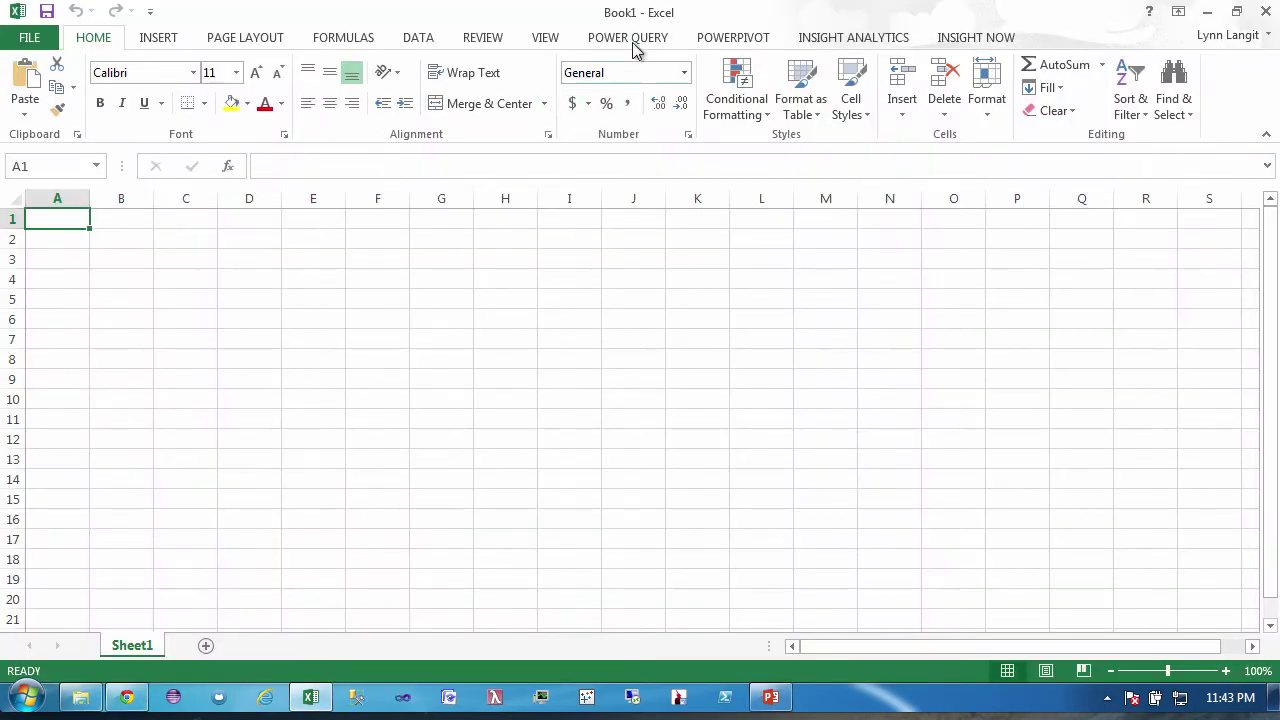
Show the POWER QUERY ribbon, check the Pluralsight OData feed on odata.org, then return to Excel
click(640, 43)
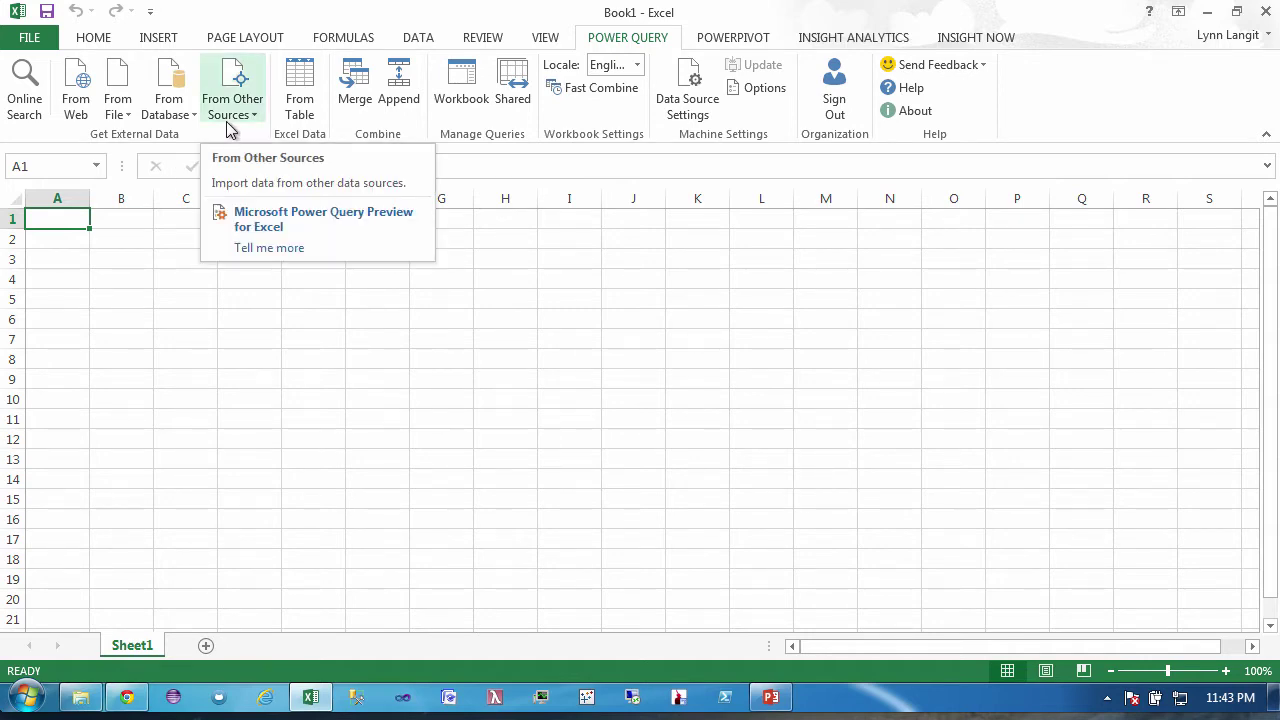
click(127, 697)
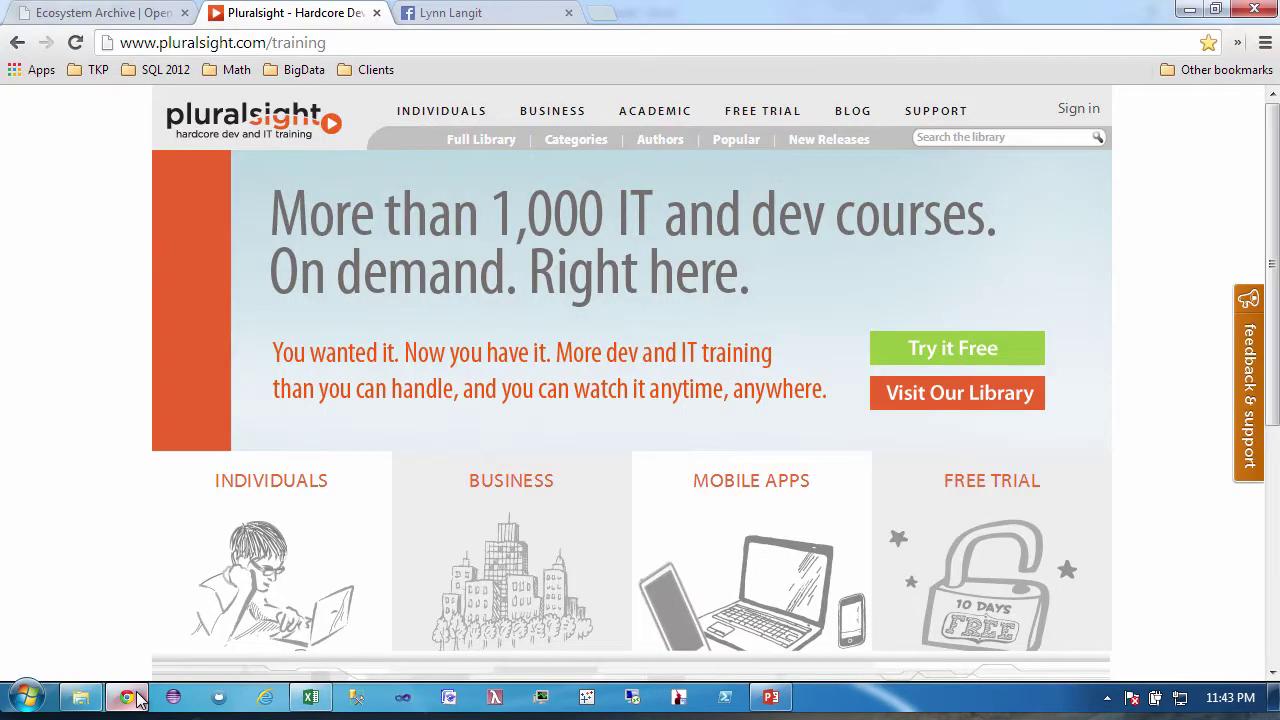
click(157, 12)
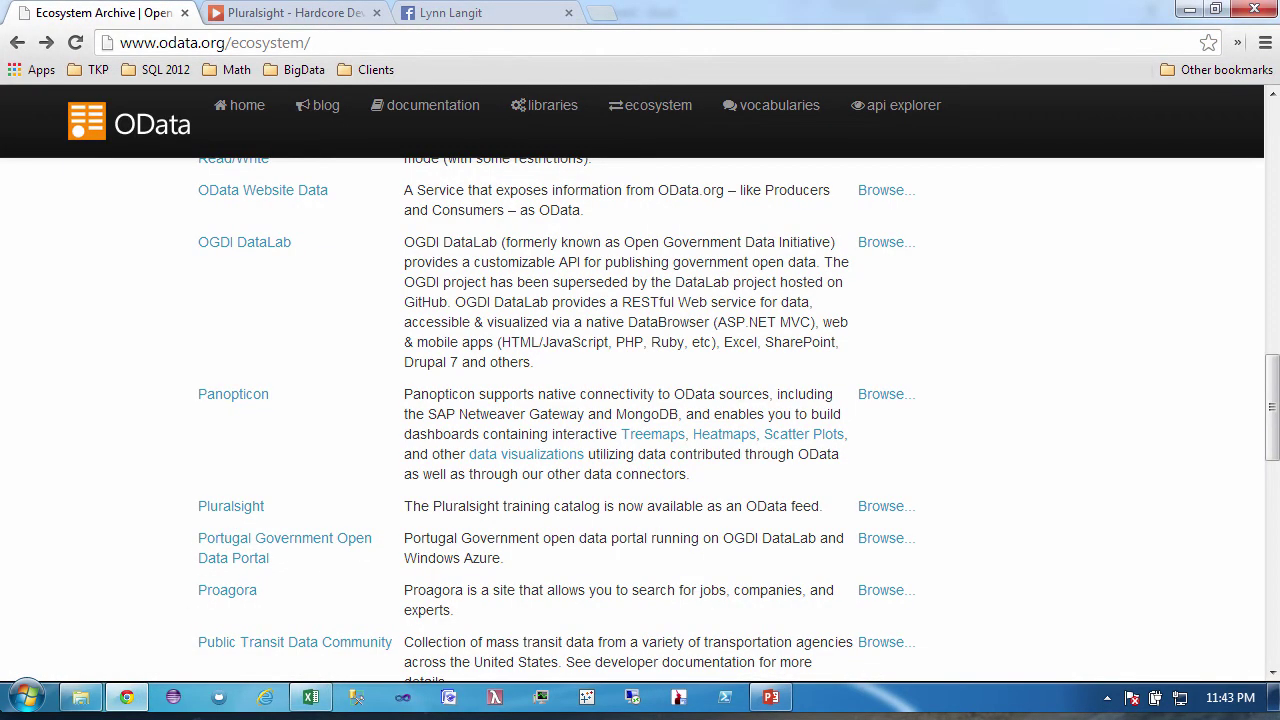
click(887, 508)
key(alt+Tab)
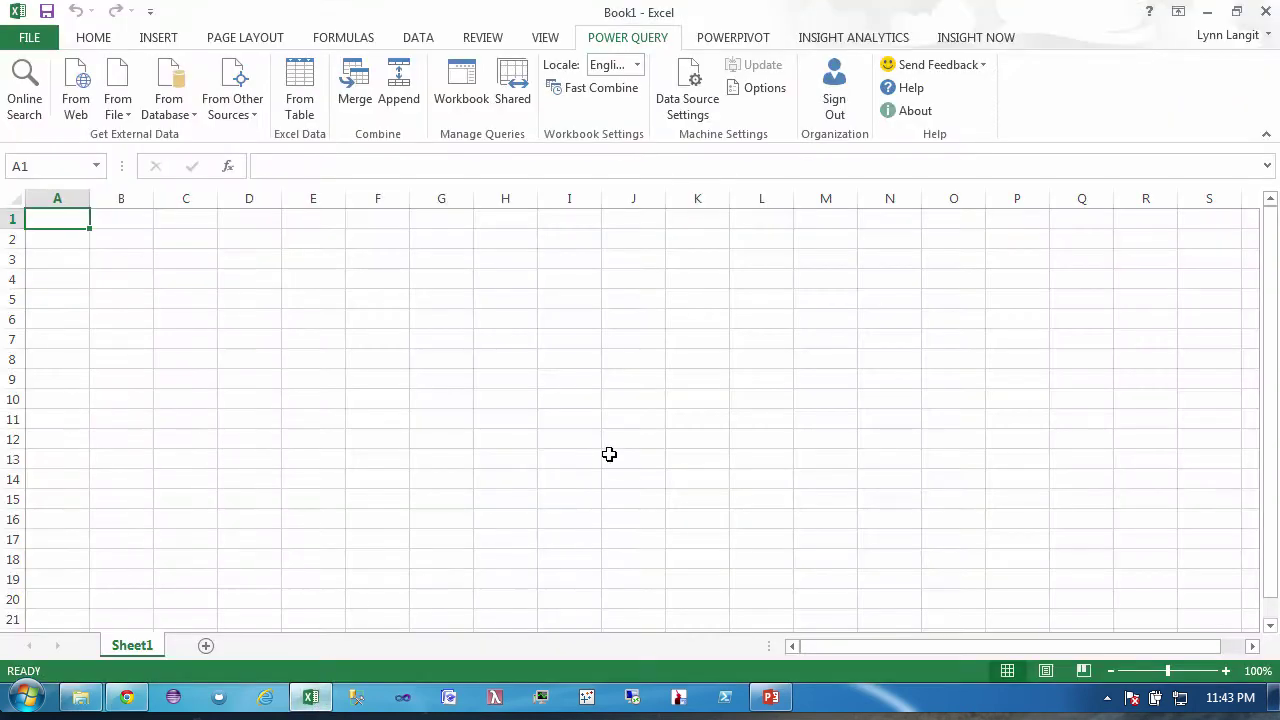
click(233, 100)
click(388, 191)
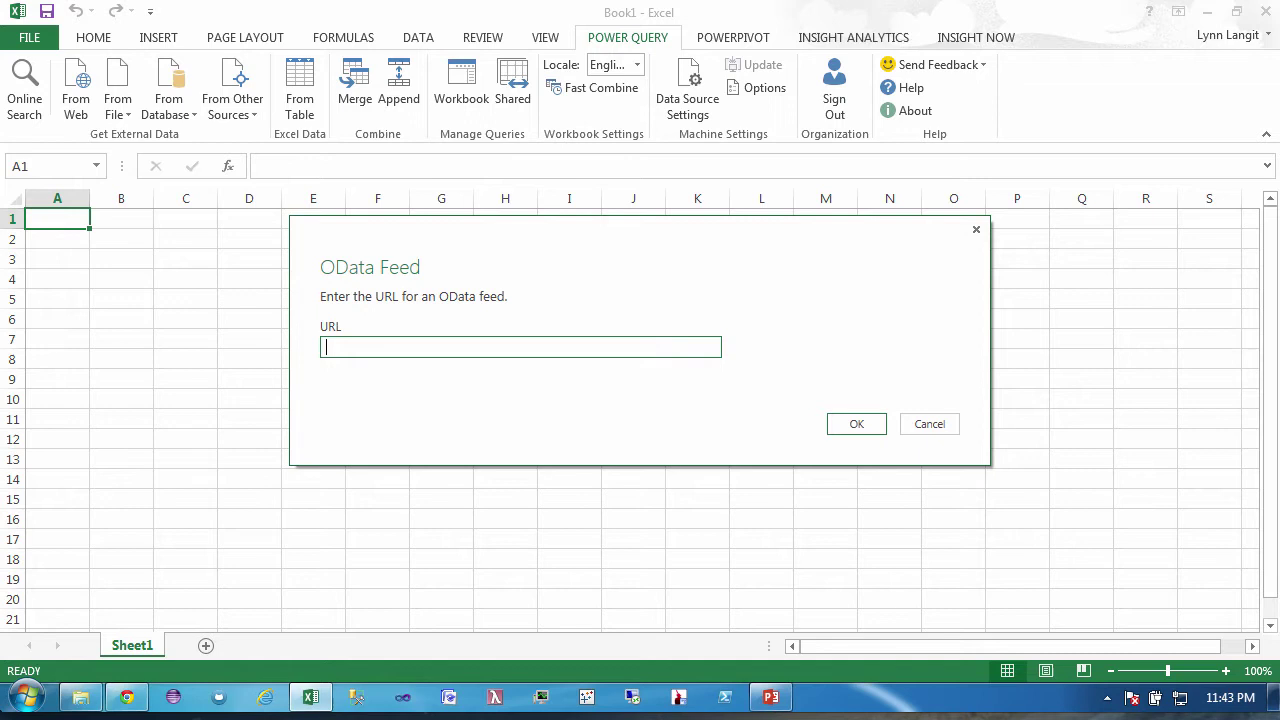
text(http://pluralsight.com/odata/)
click(862, 425)
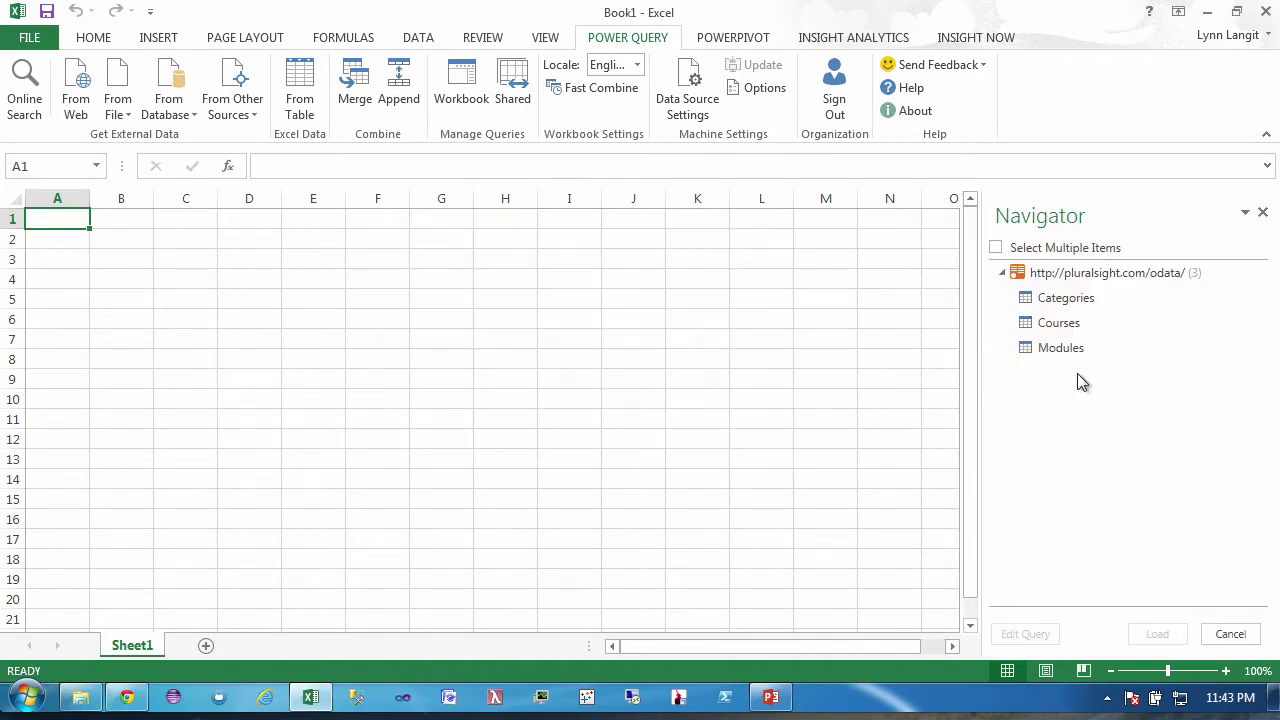
Load the Categories, Courses and Modules tables into the data model
click(996, 248)
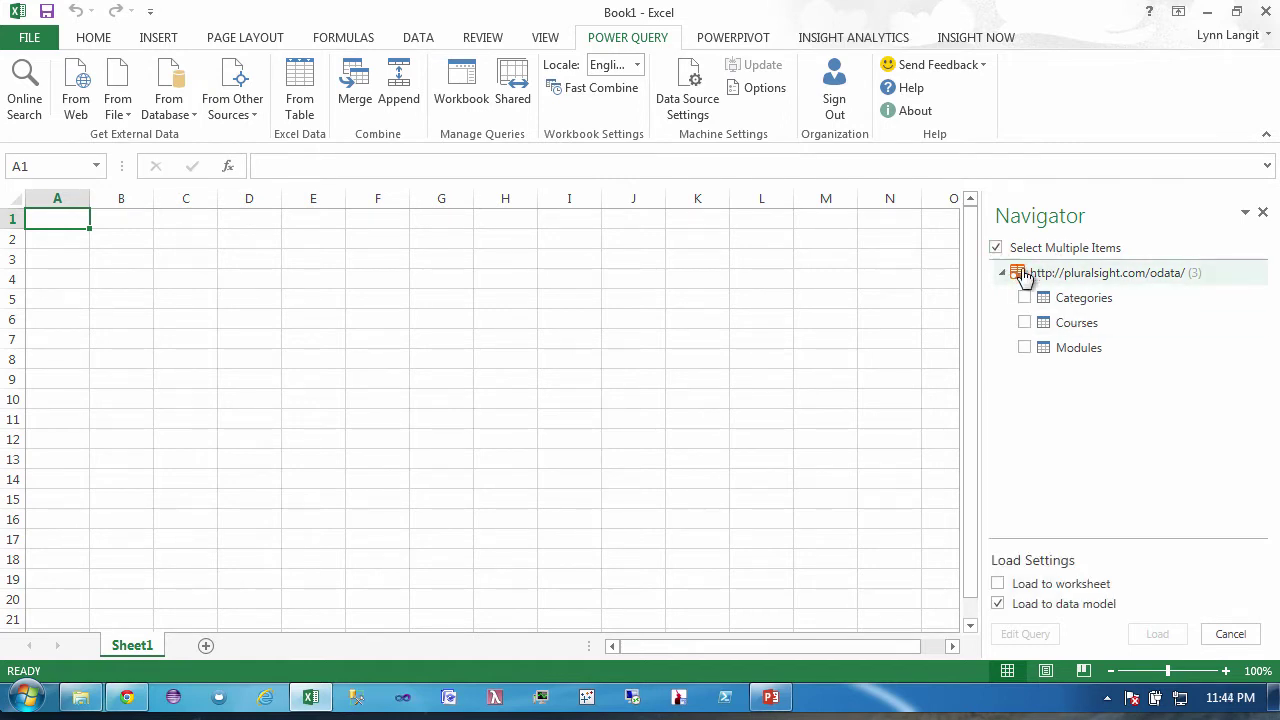
click(1024, 298)
click(1024, 323)
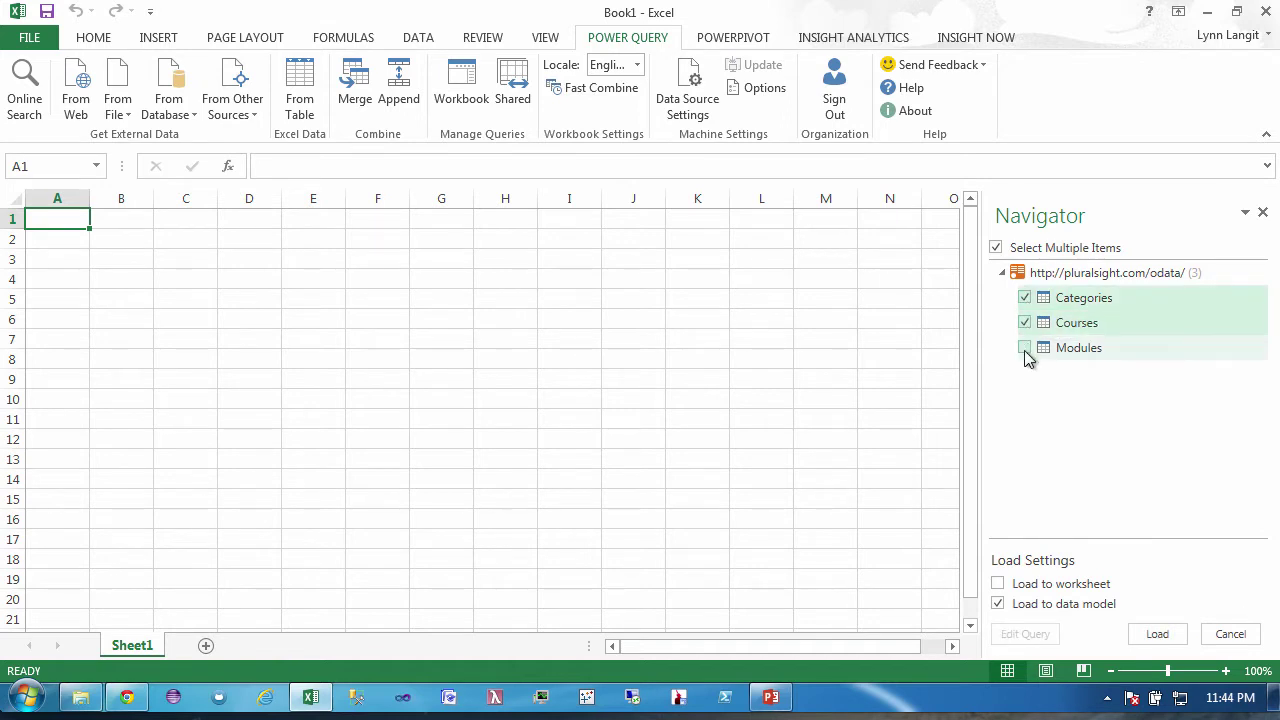
click(1024, 348)
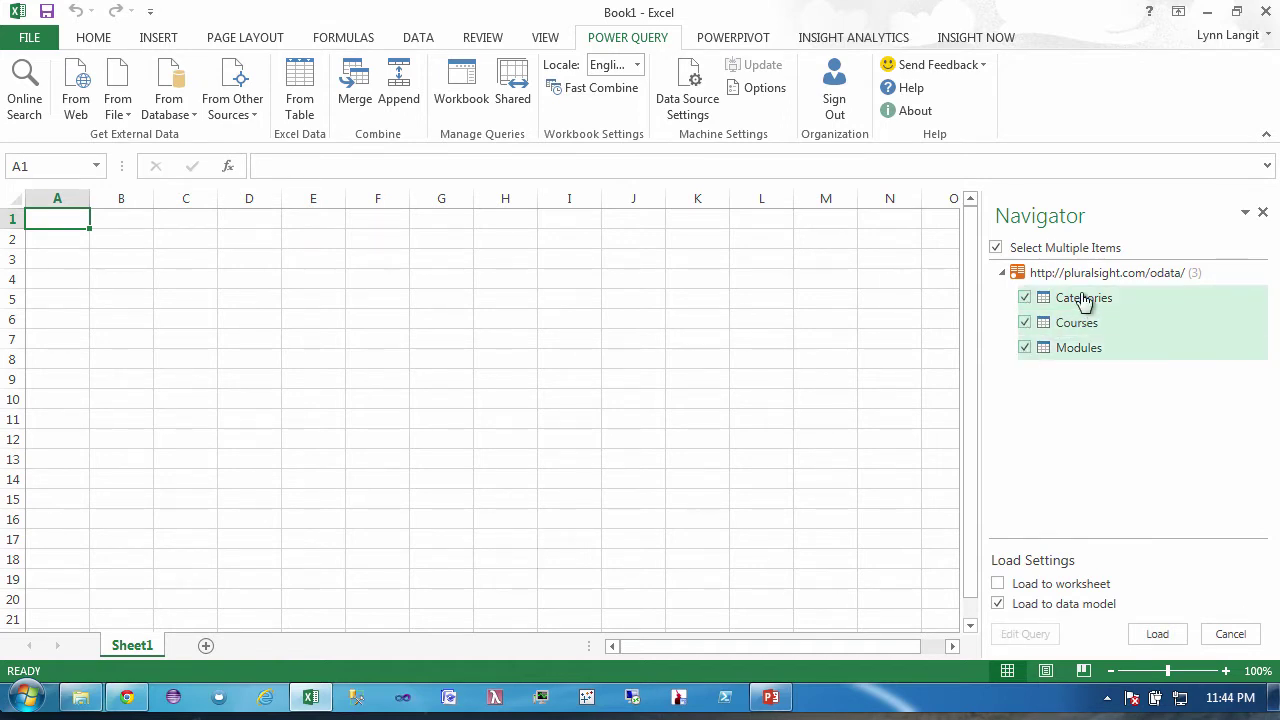
click(1155, 634)
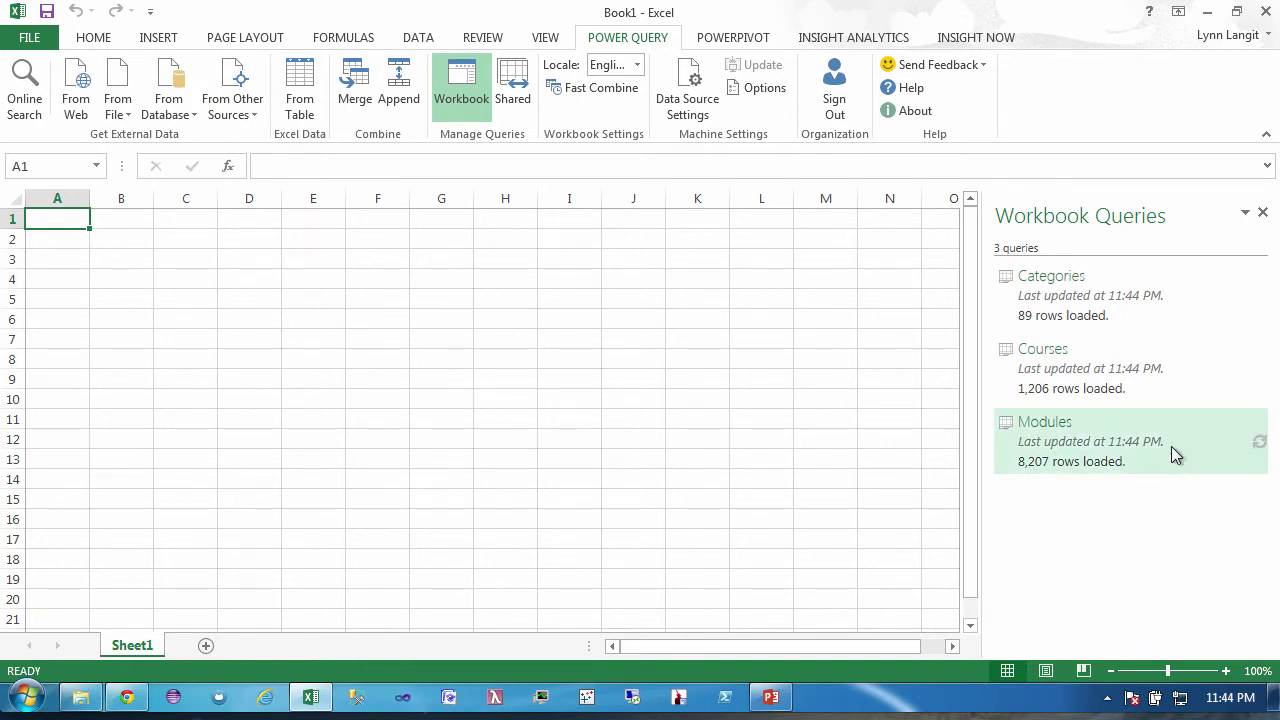
Peek at the Courses query's titles and descriptions in the Workbook Queries pane
mouse_move(1106, 301)
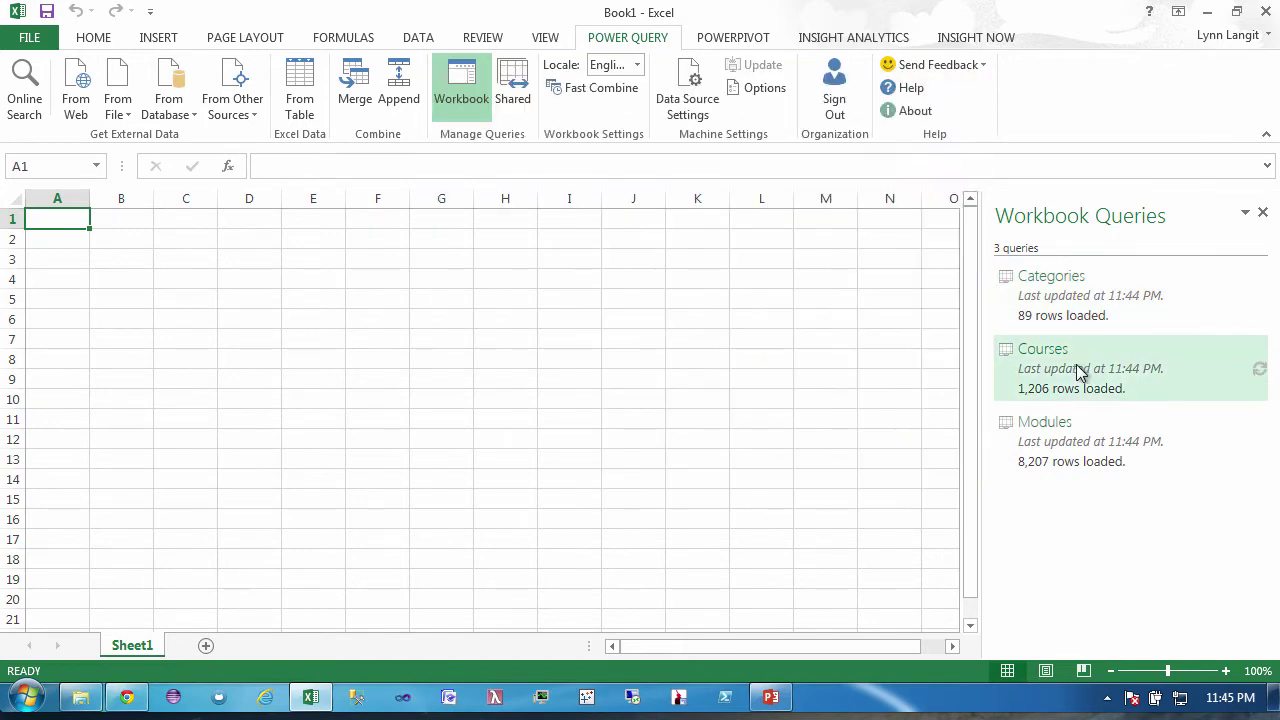
mouse_move(1080, 372)
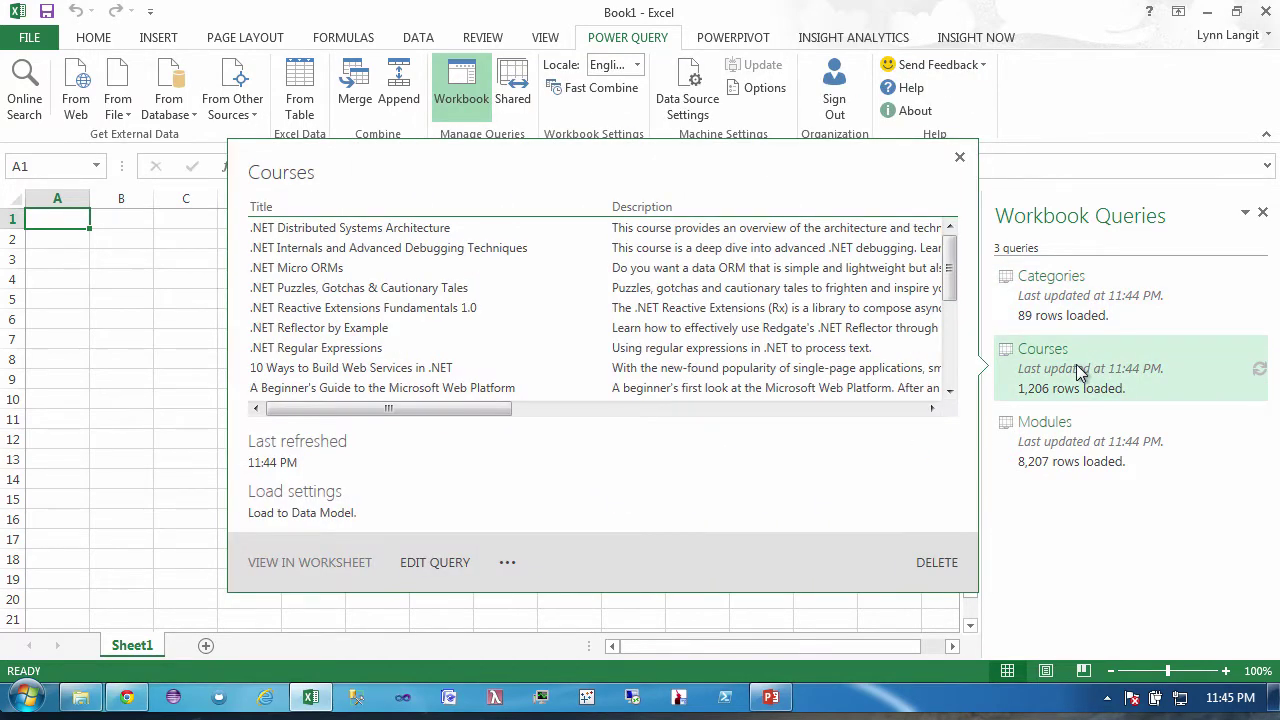
mouse_move(1070, 430)
Edit the Courses query and remove its Description and VideoLength columns
click(444, 563)
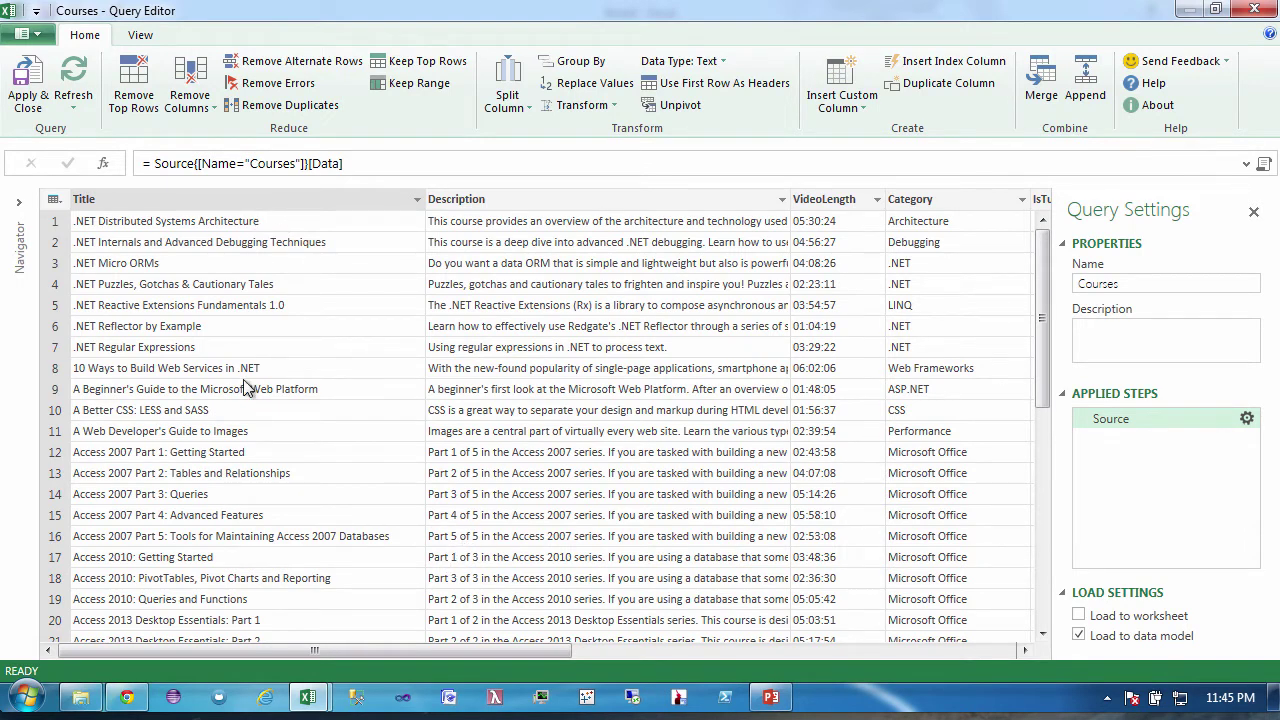
click(600, 197)
right_click(601, 197)
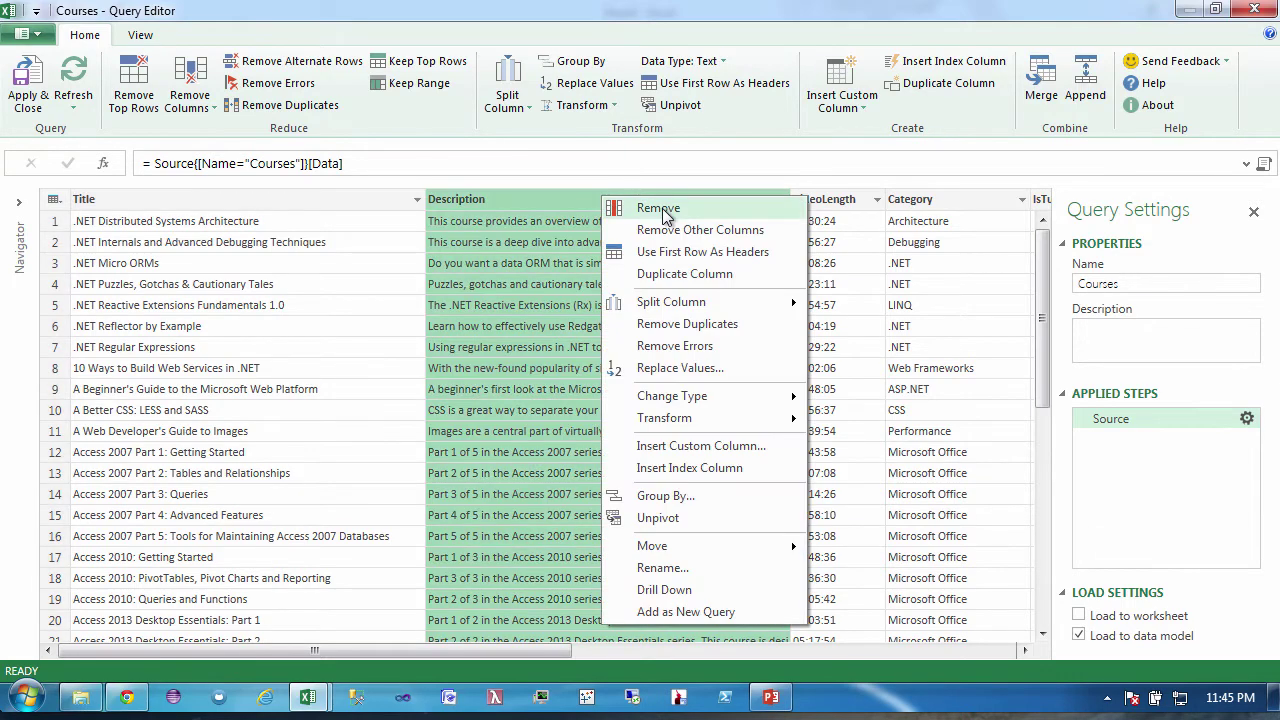
click(659, 209)
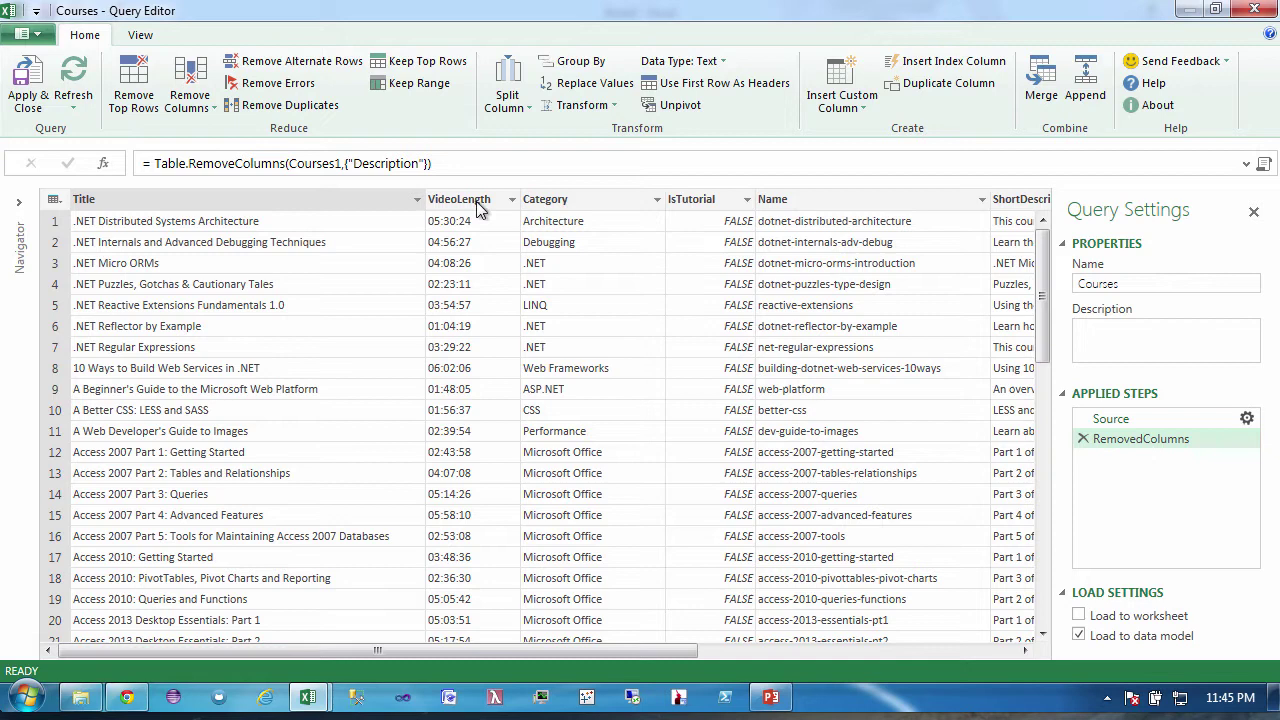
click(476, 200)
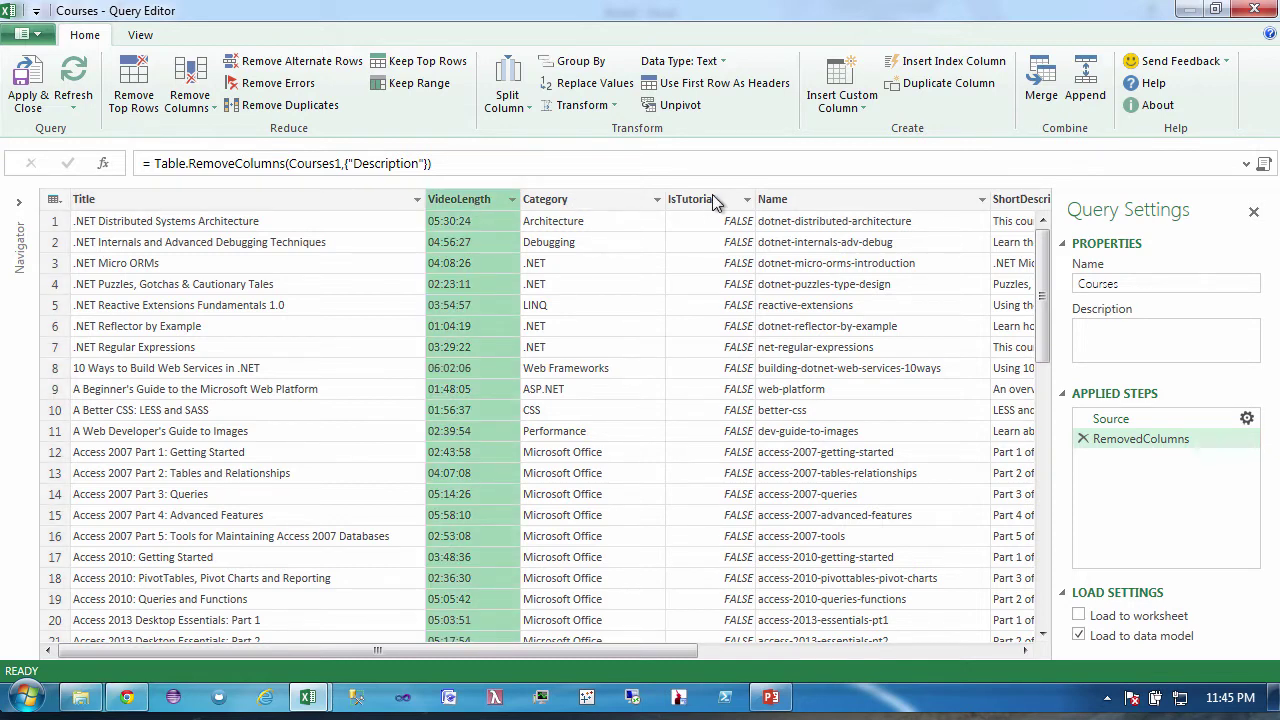
right_click(493, 199)
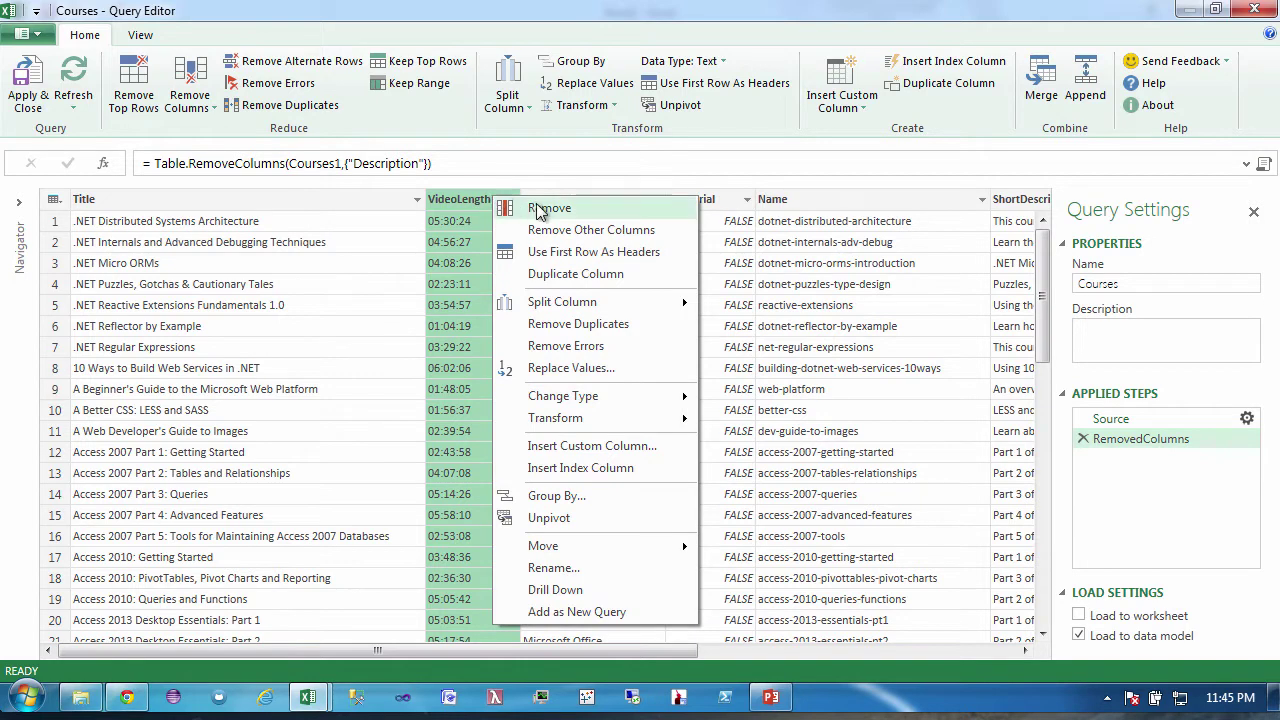
click(540, 209)
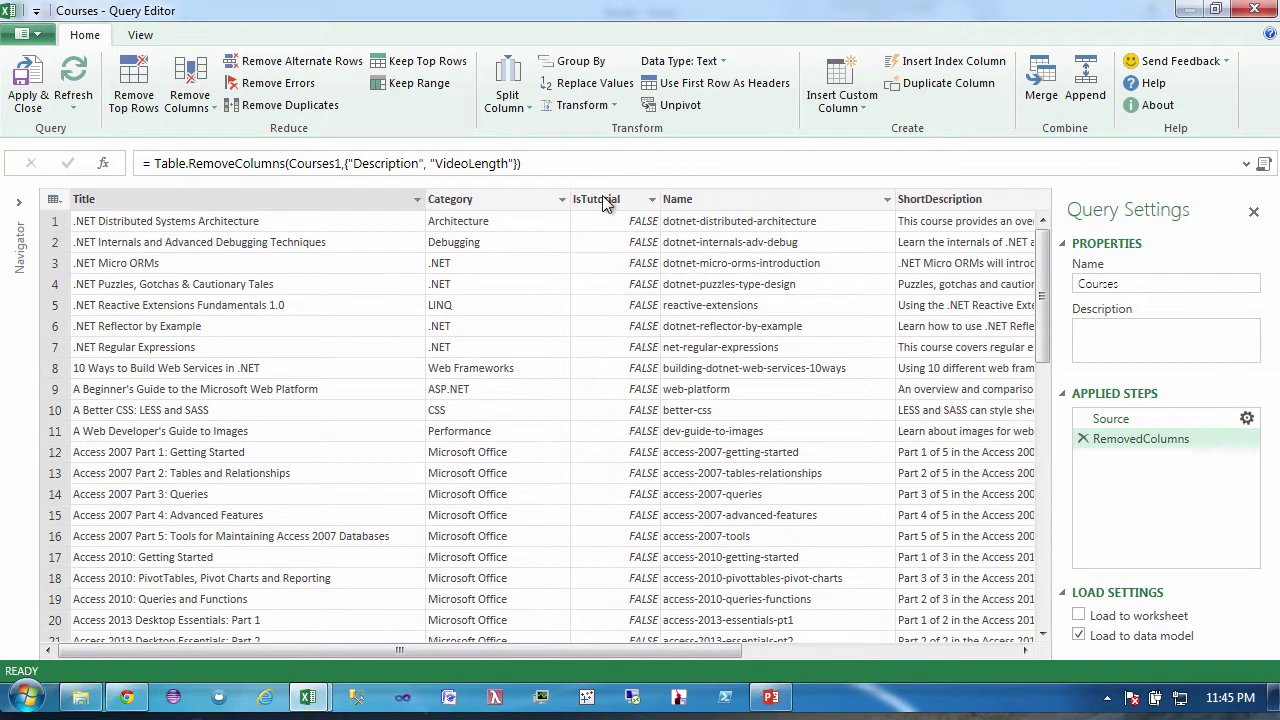
Remove the IsTutorial, Name, ShortDescription and Subcategory columns
click(603, 200)
ctrl+click(718, 199)
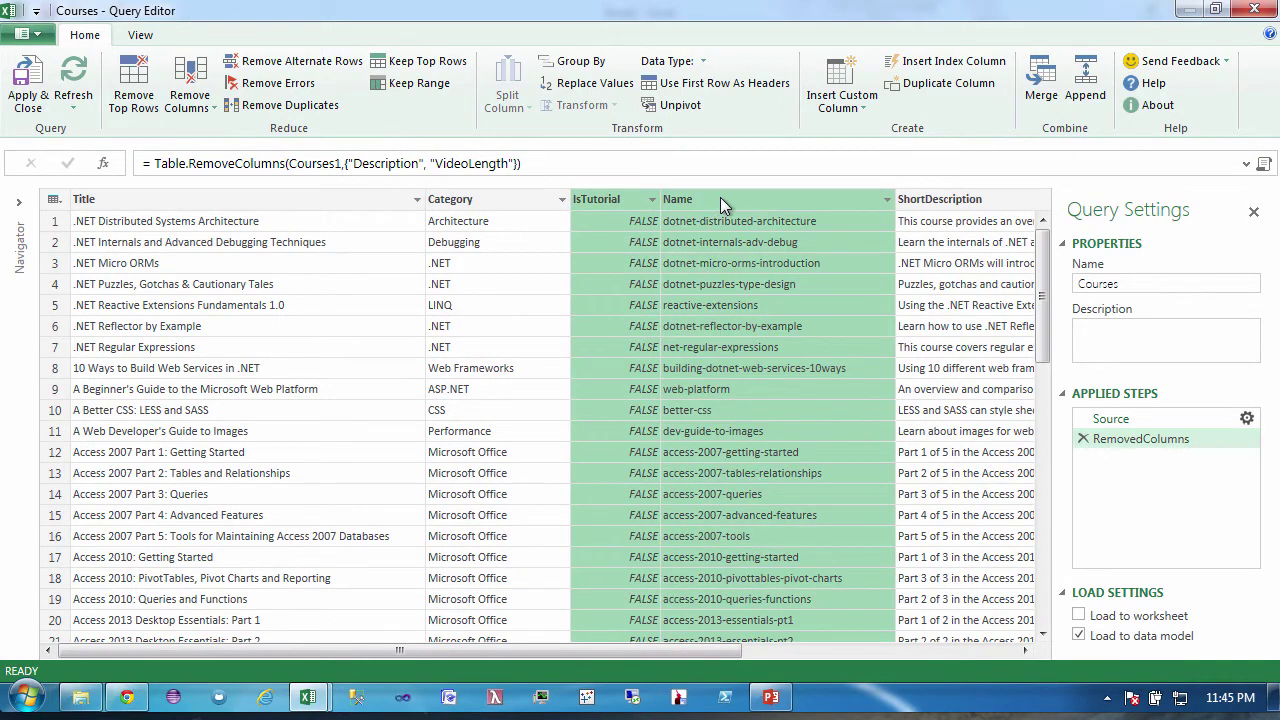
ctrl+click(920, 203)
right_click(922, 201)
click(945, 206)
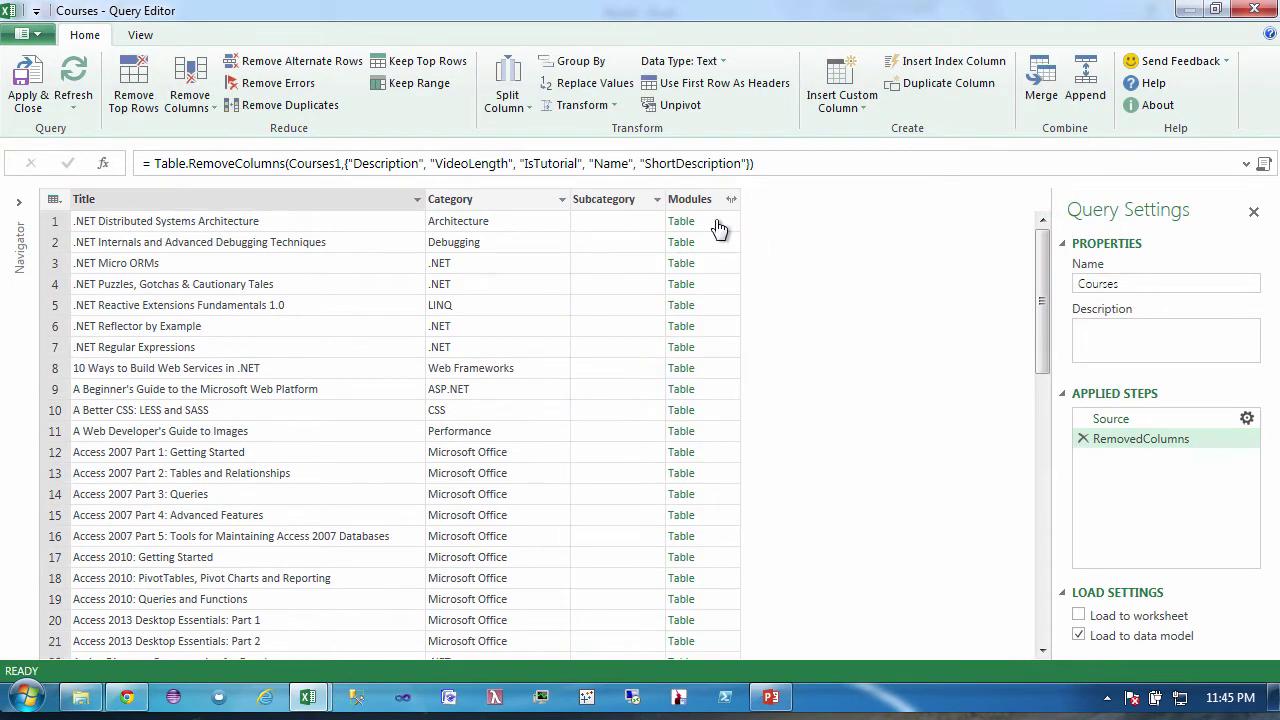
click(600, 200)
right_click(600, 200)
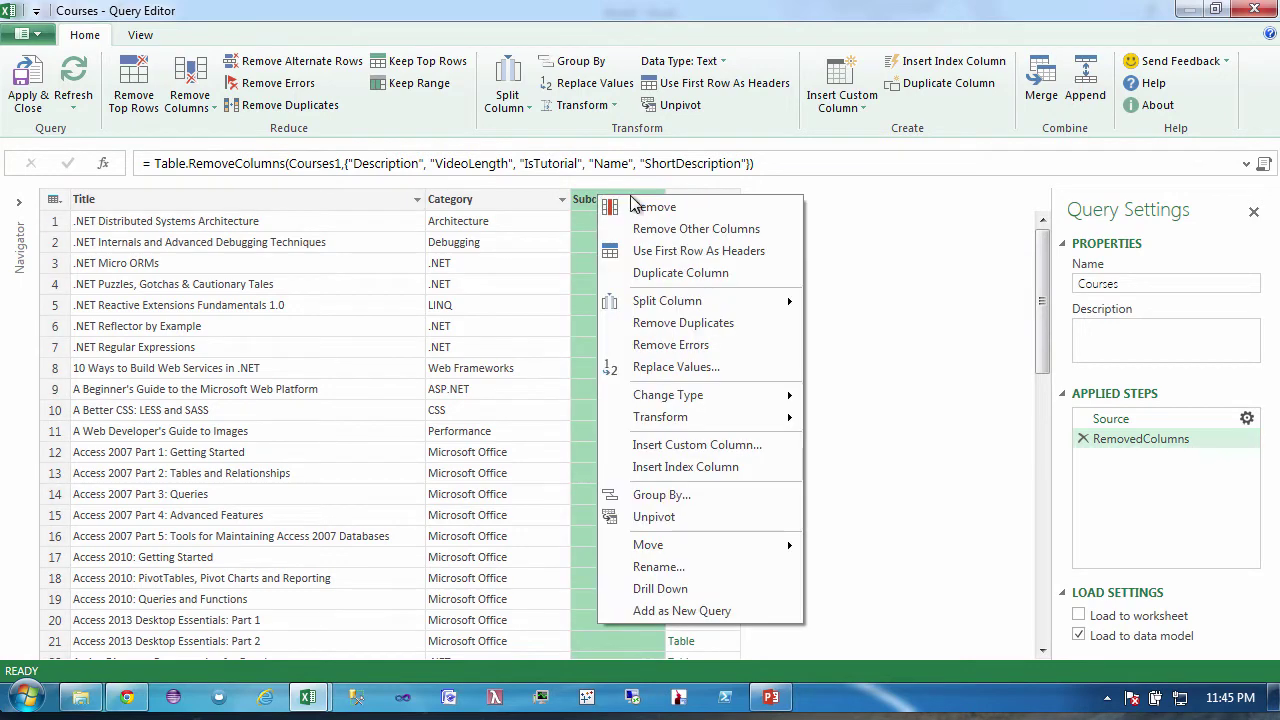
click(637, 205)
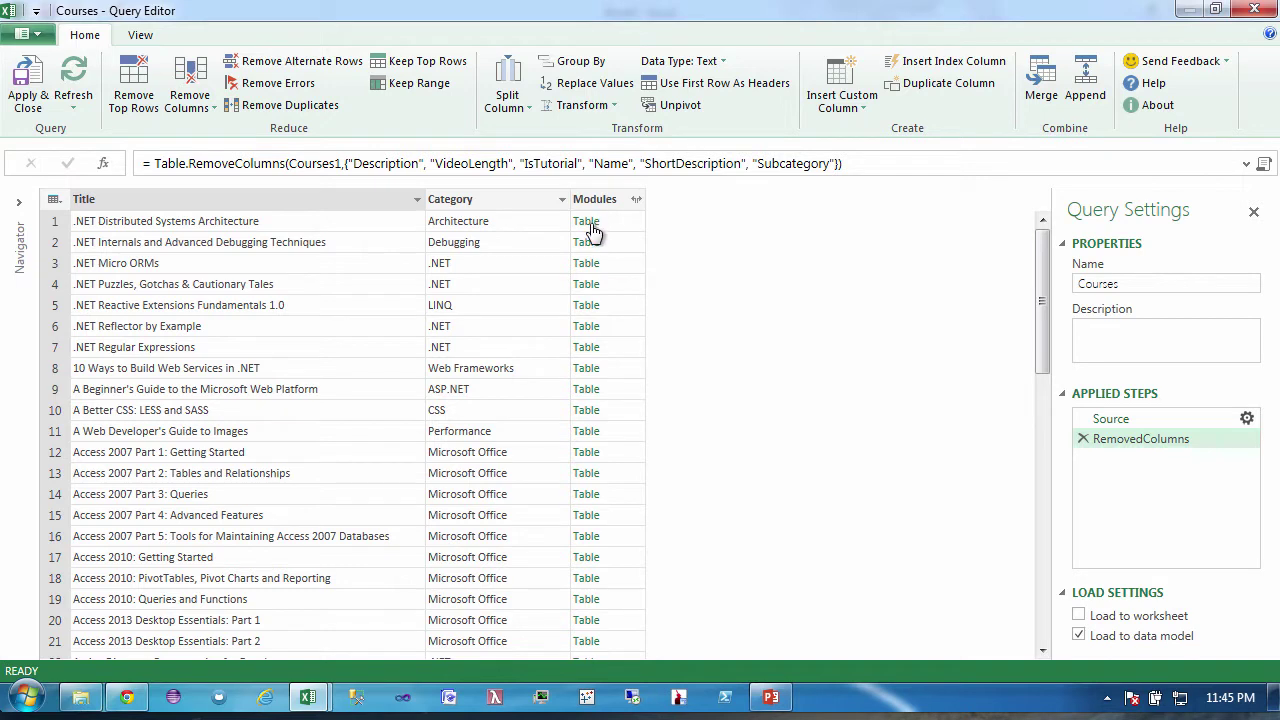
Expand the Modules column keeping only Author, giving a Modules.Author column
click(636, 200)
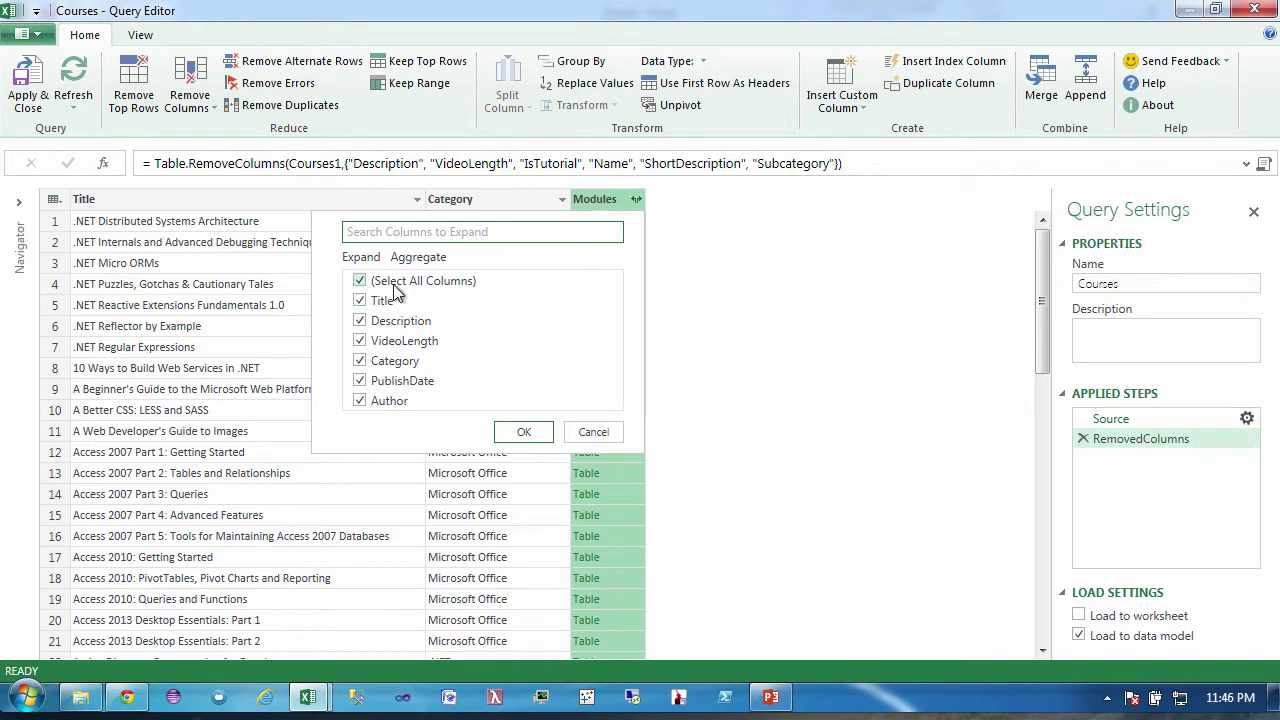
click(359, 380)
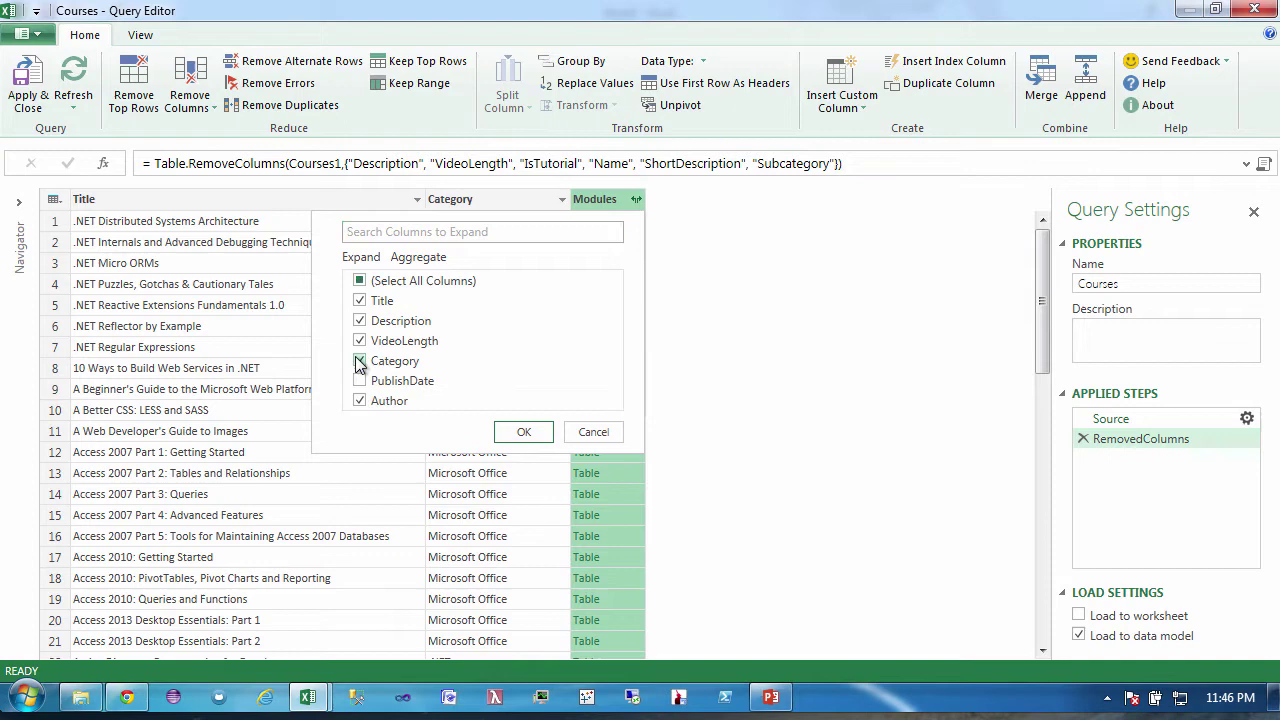
click(359, 360)
click(359, 340)
click(359, 320)
click(359, 300)
click(523, 431)
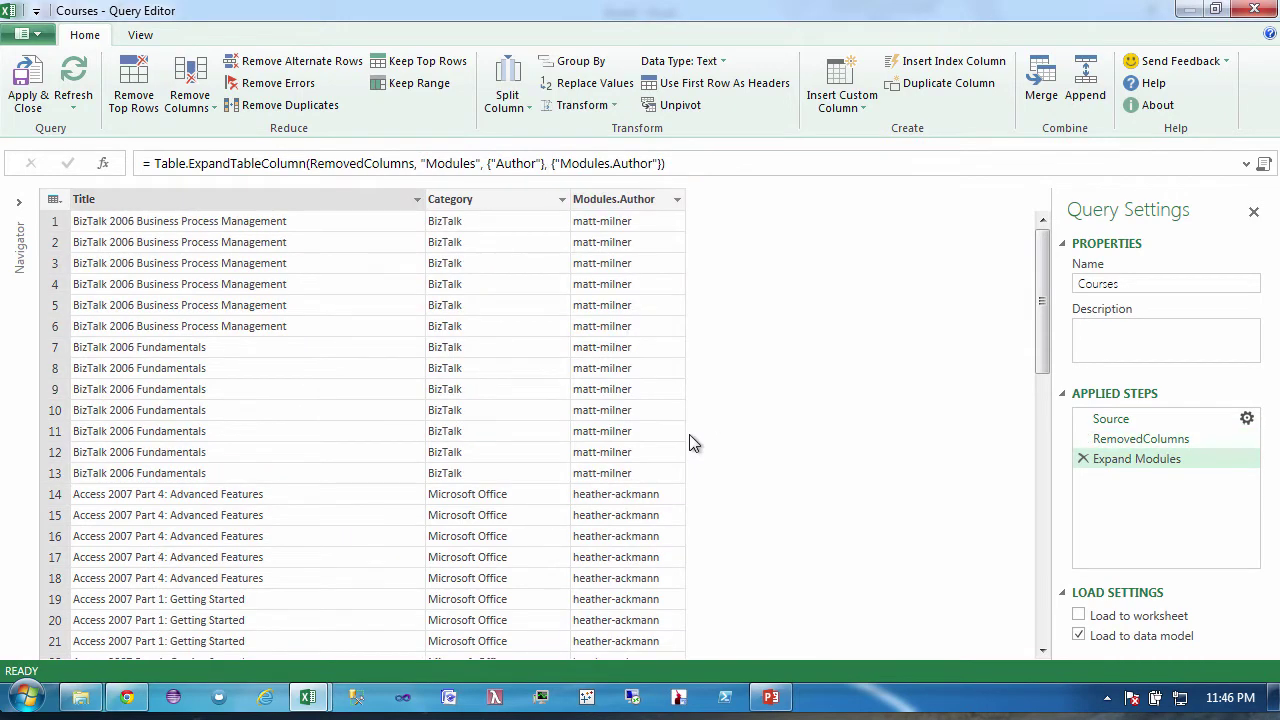
Duplicate the Modules.Author column
click(643, 203)
right_click(645, 204)
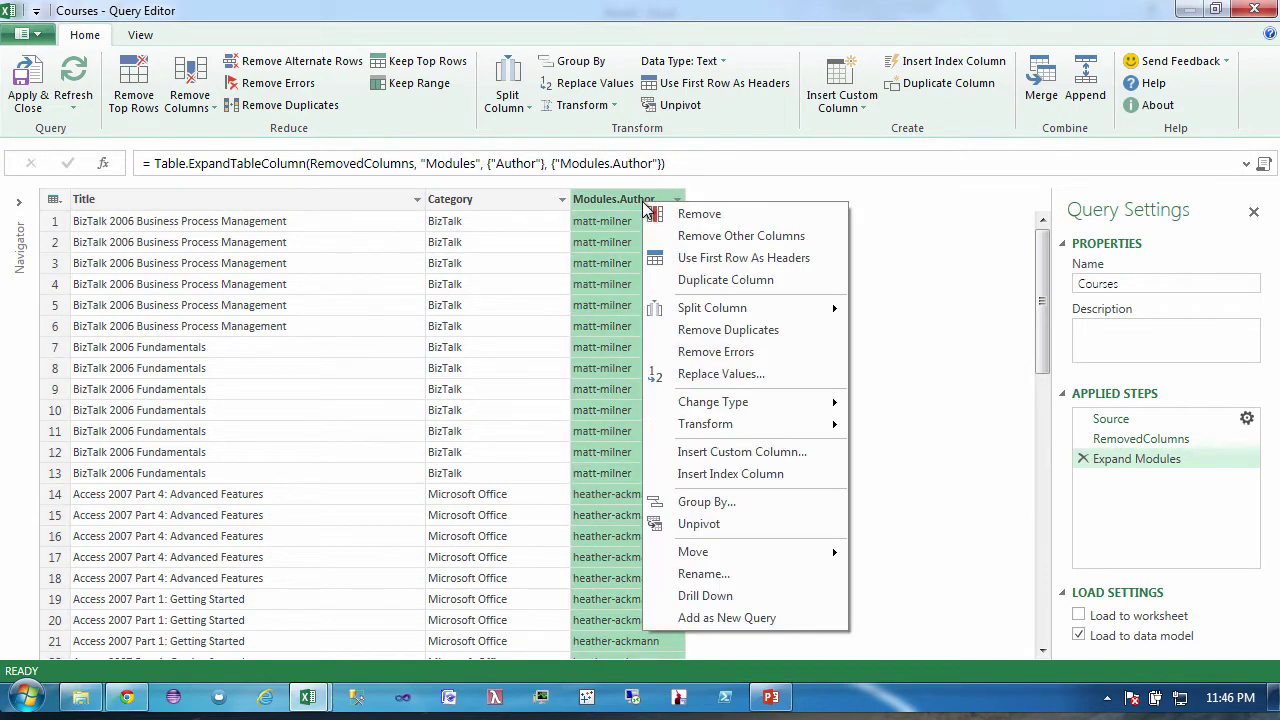
click(726, 280)
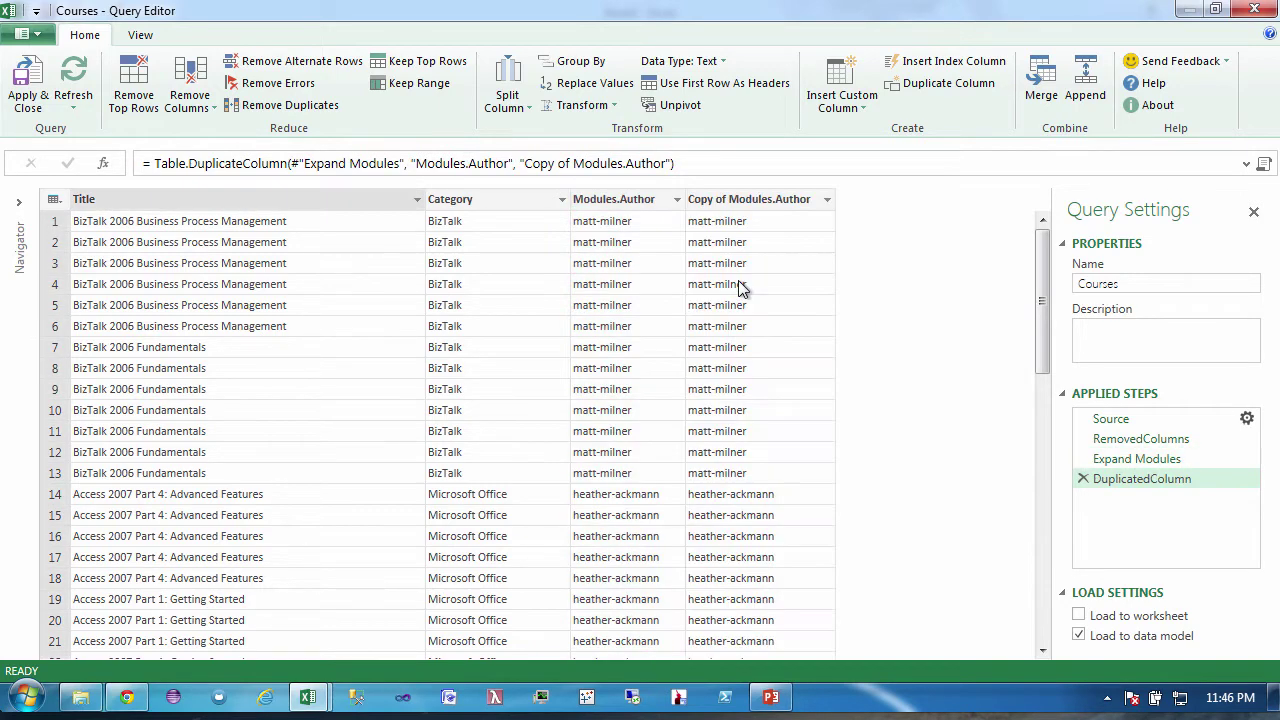
Split the copied author column at the left-most '-' into two name columns
right_click(745, 205)
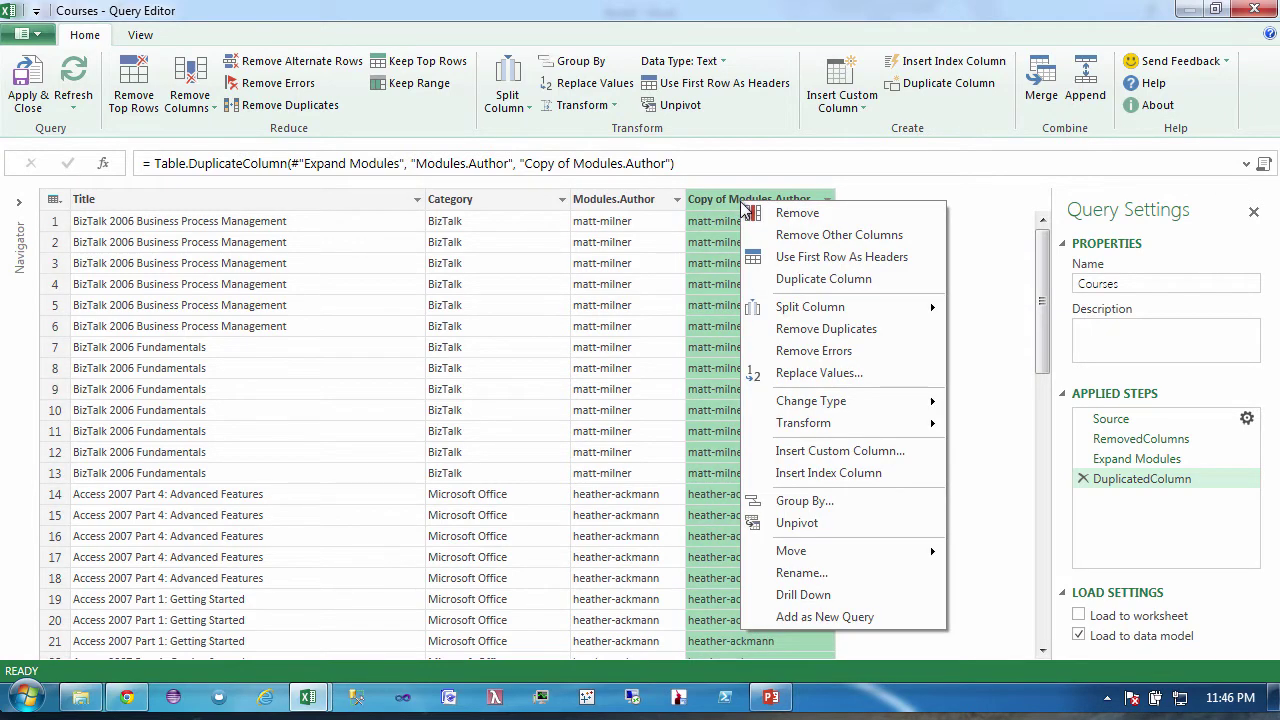
click(1010, 307)
click(543, 291)
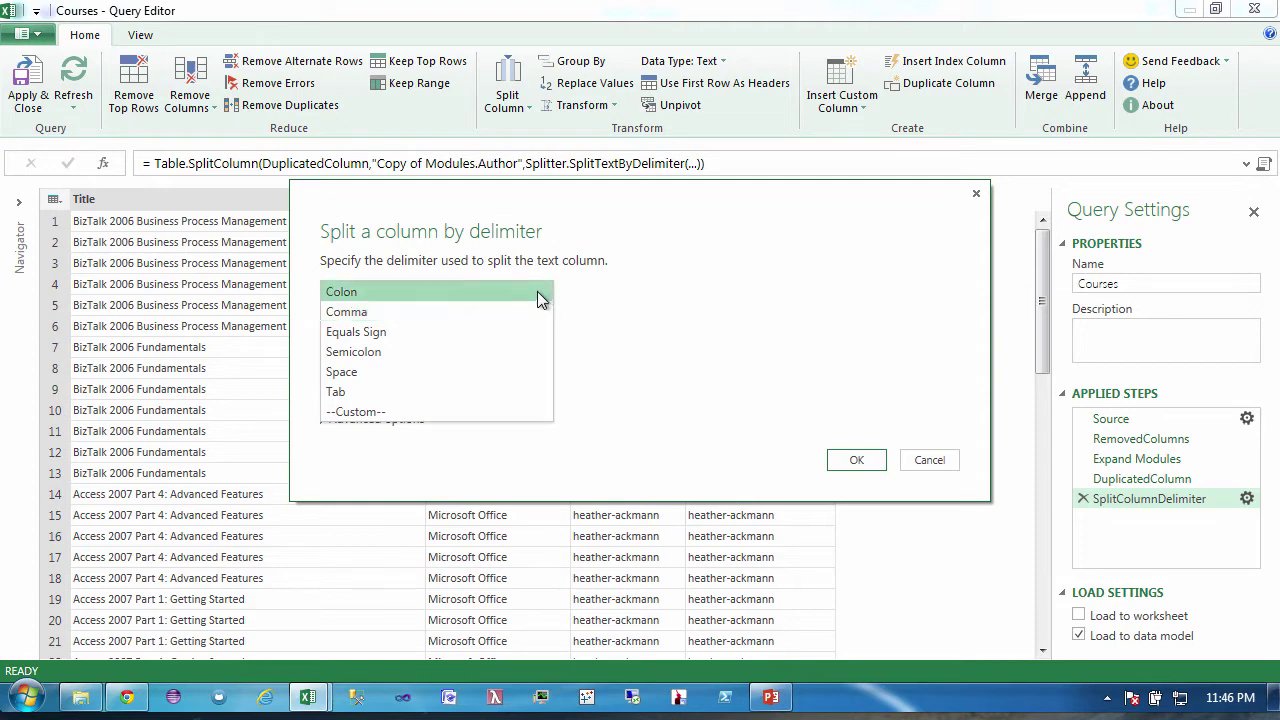
click(512, 420)
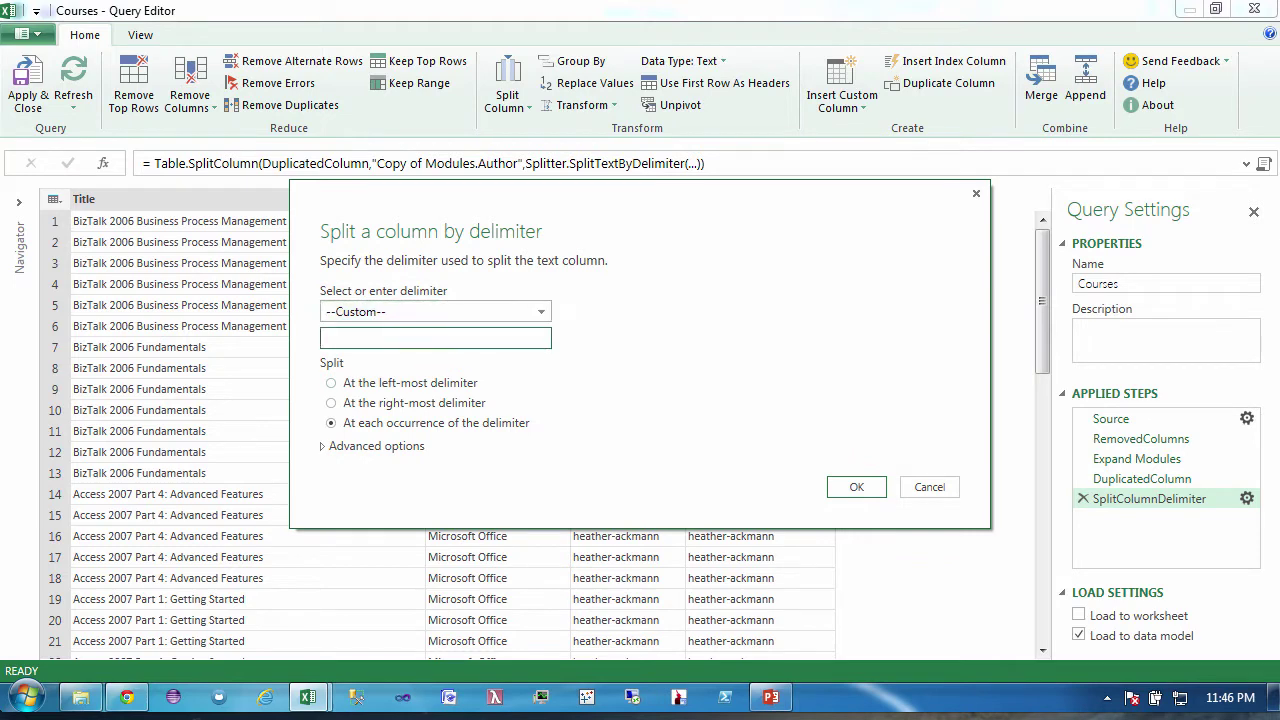
click(323, 338)
click(354, 387)
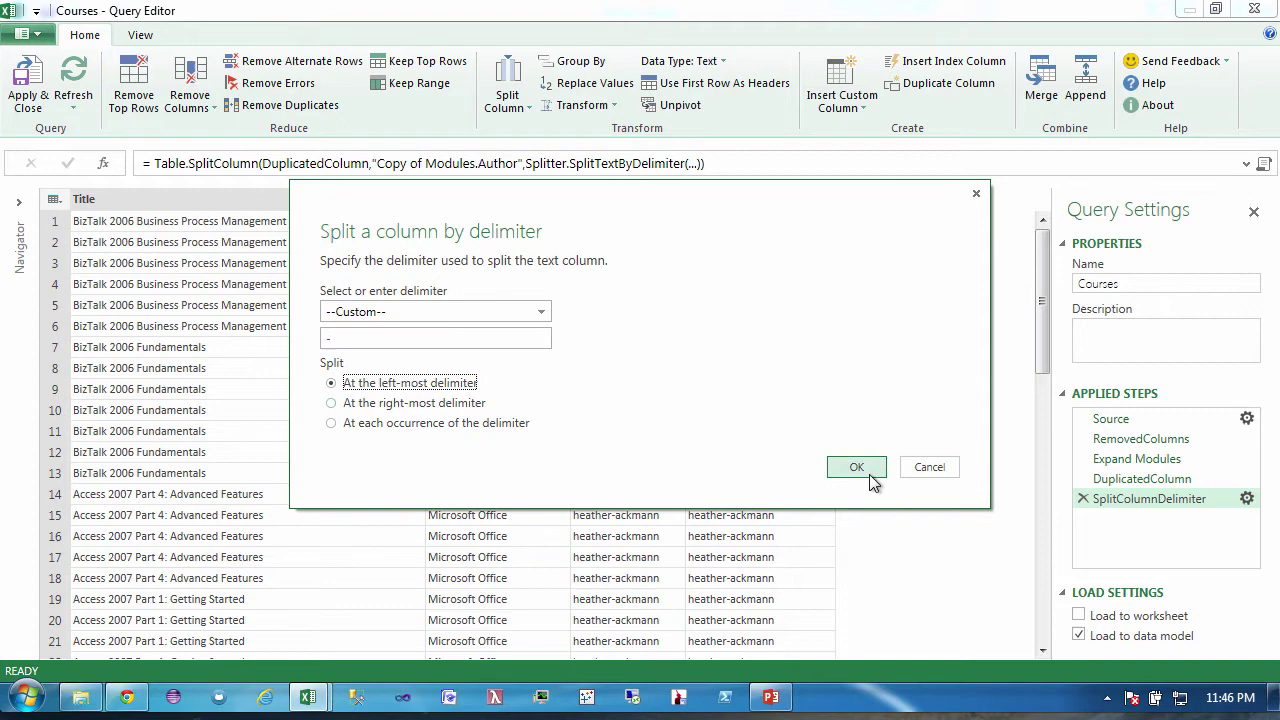
click(856, 467)
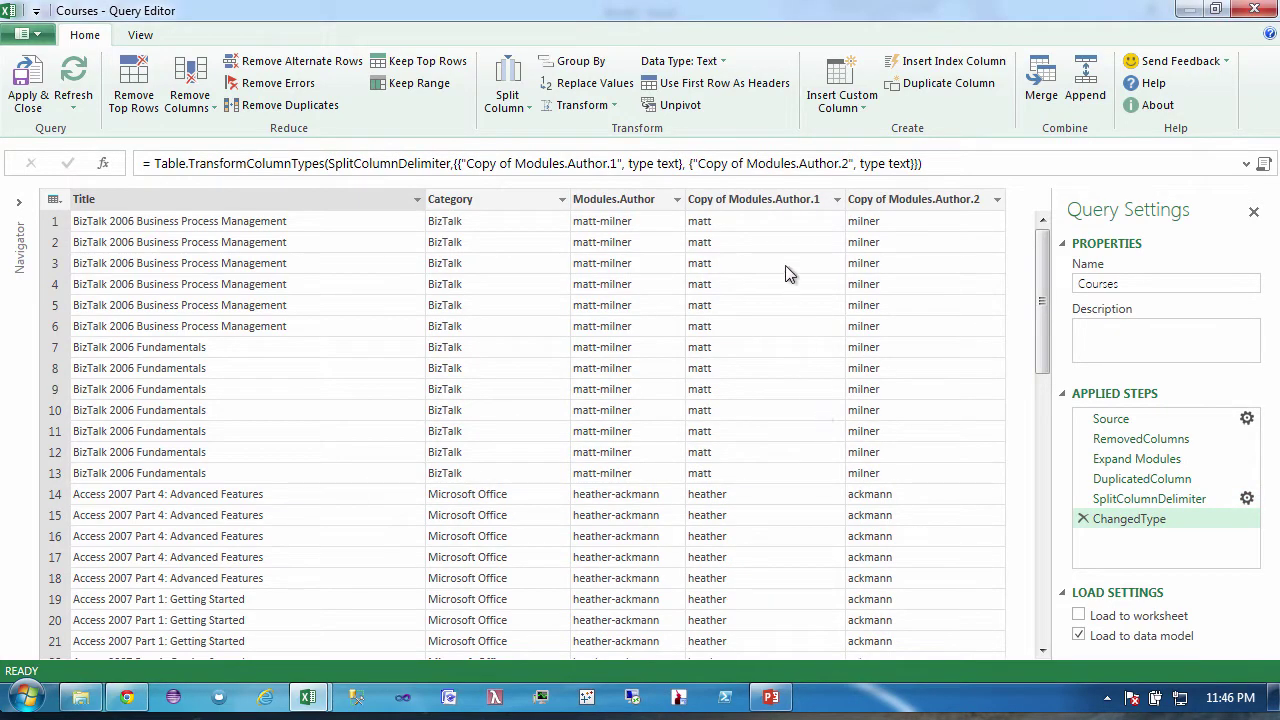
click(773, 200)
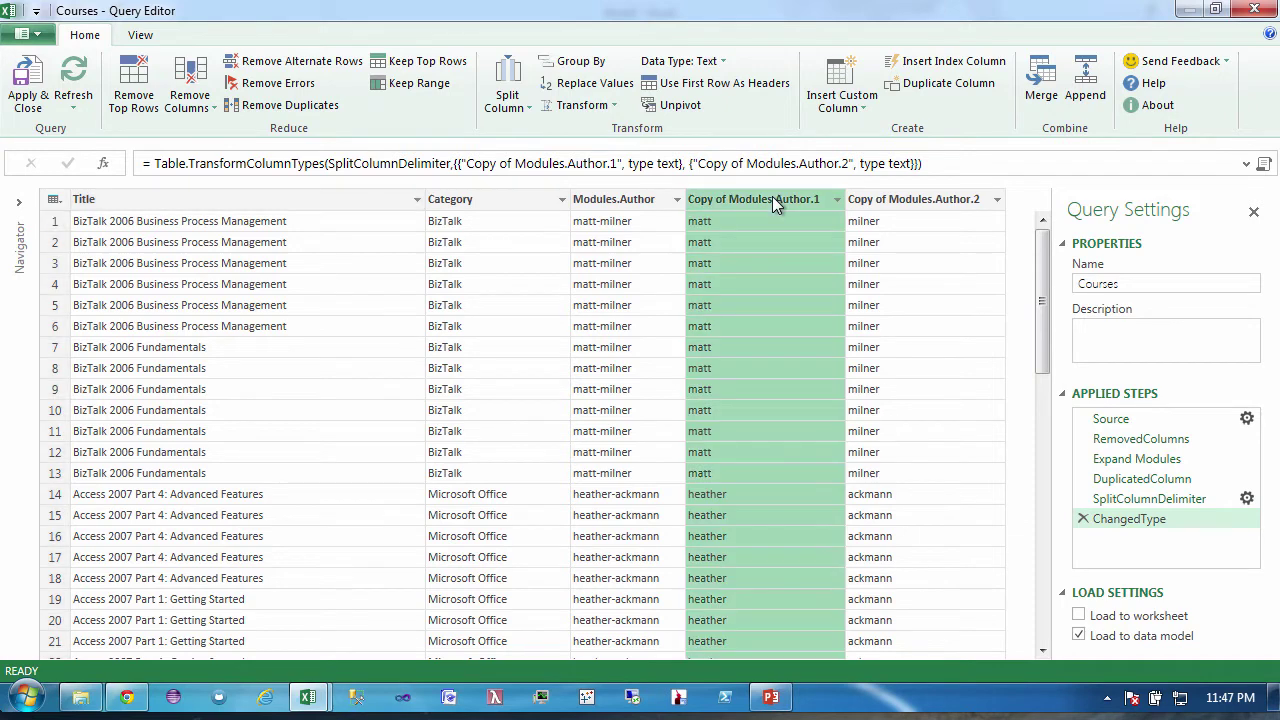
right_click(773, 200)
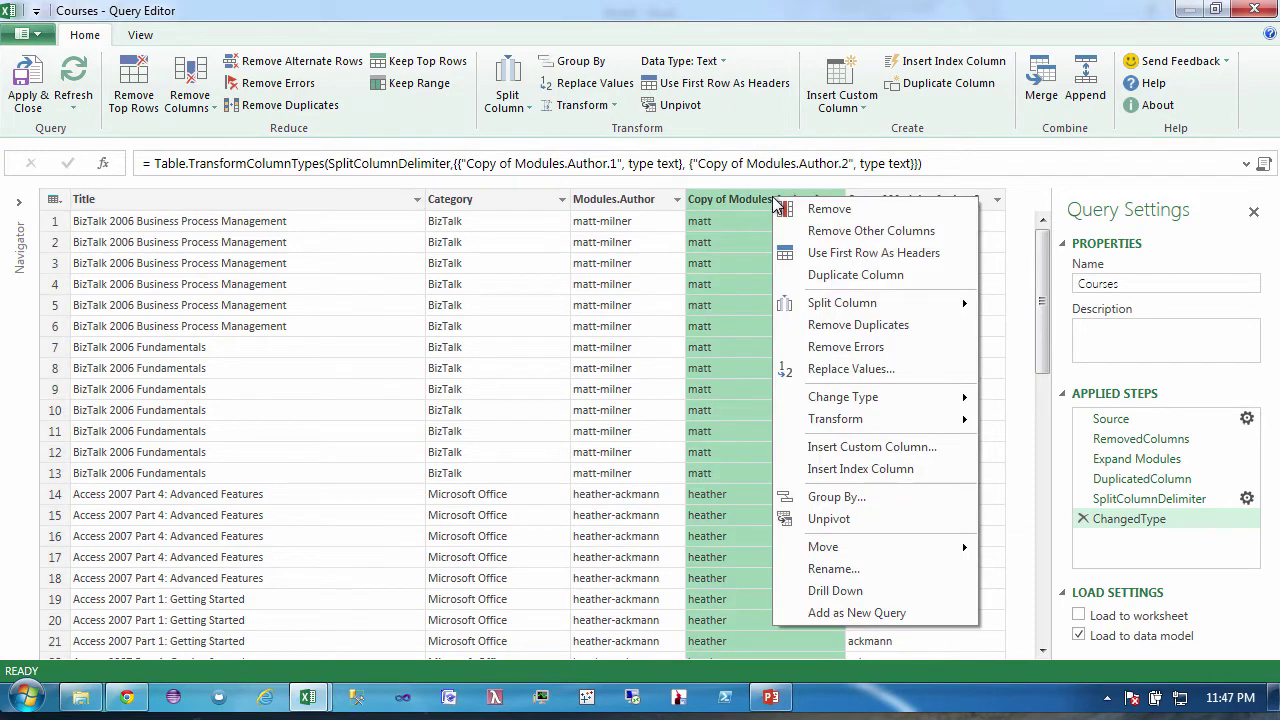
click(833, 569)
Rename Copy of Modules.Author.1 to FirstName and Copy of Modules.Author.2 to LastName
text(F)
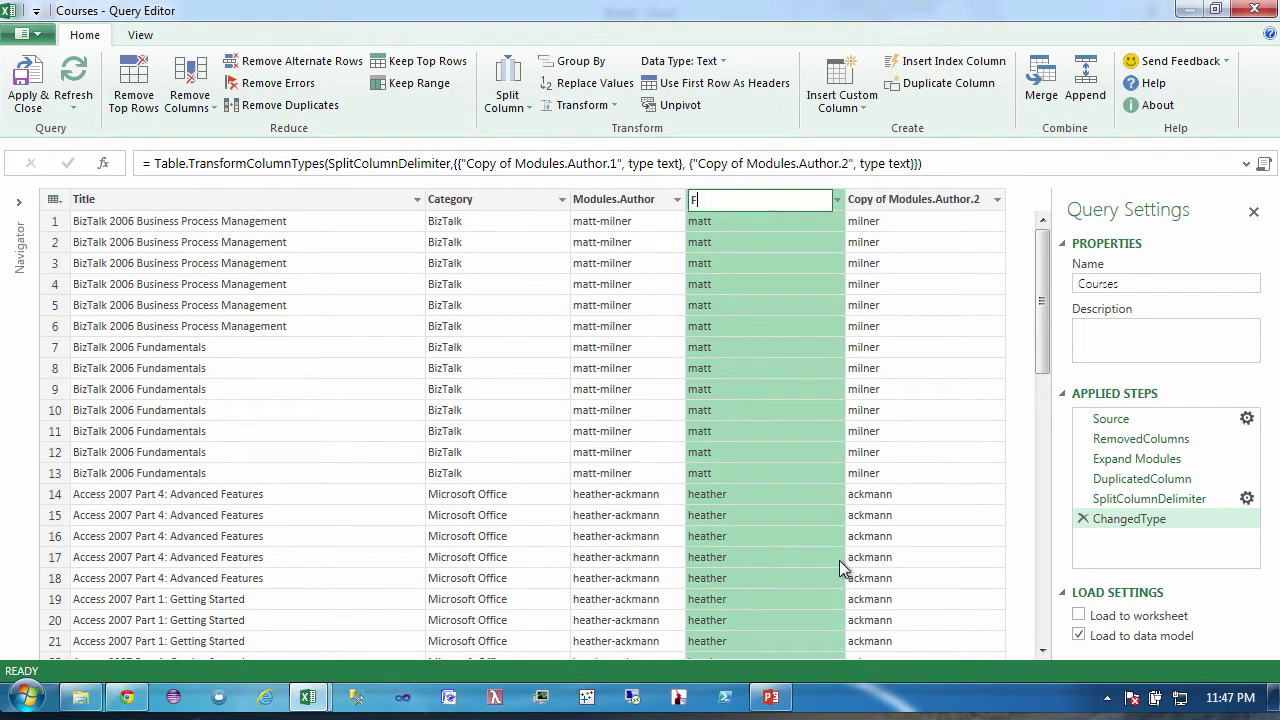
text(irstName)
key(Return)
right_click(855, 199)
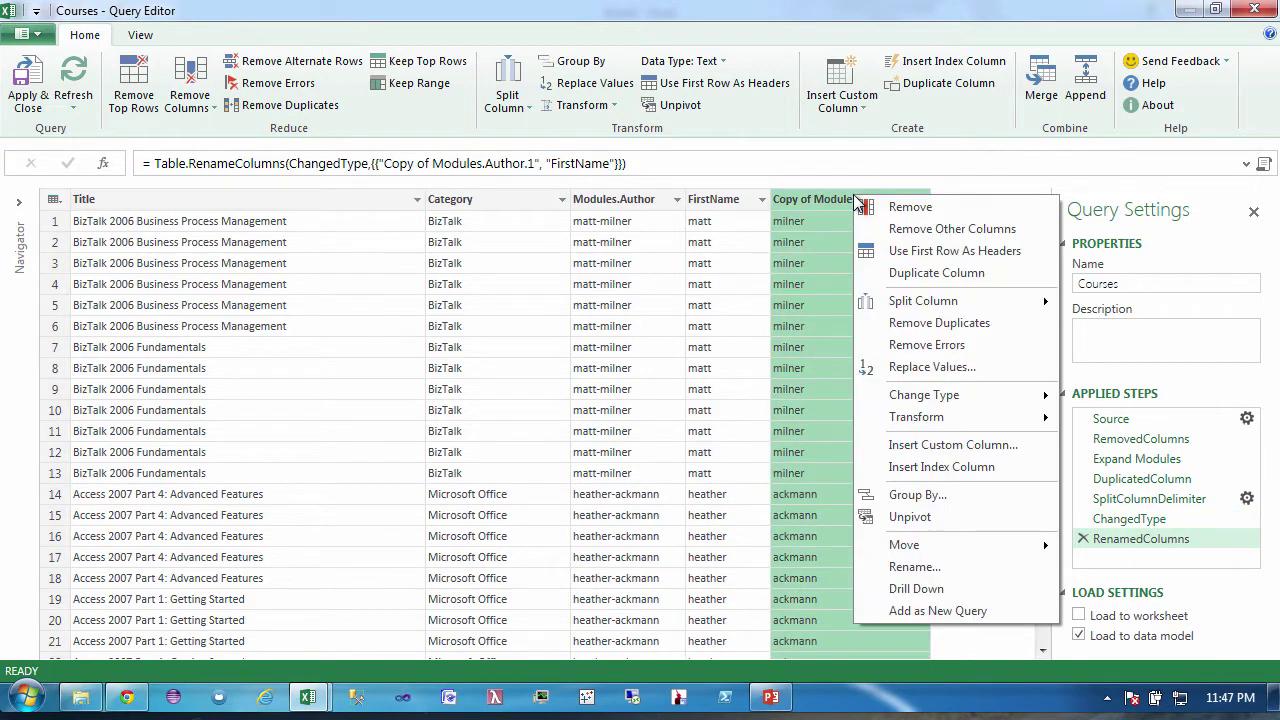
click(946, 572)
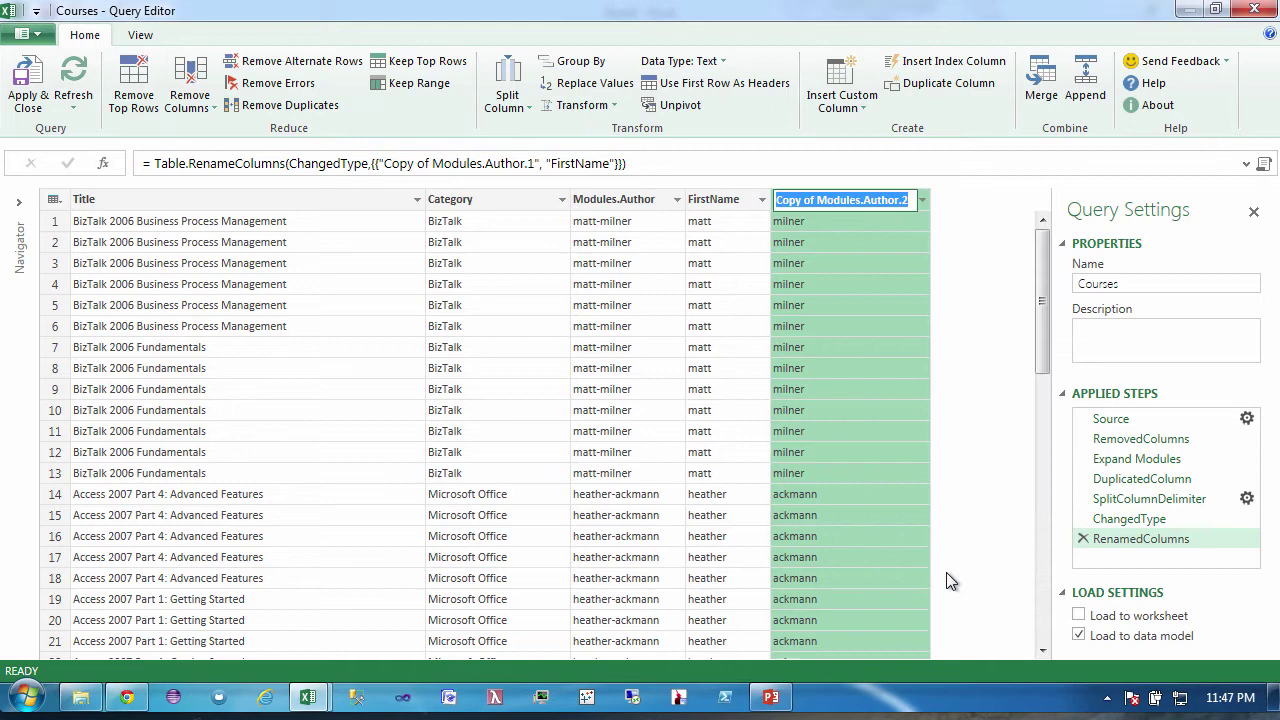
text(LastName)
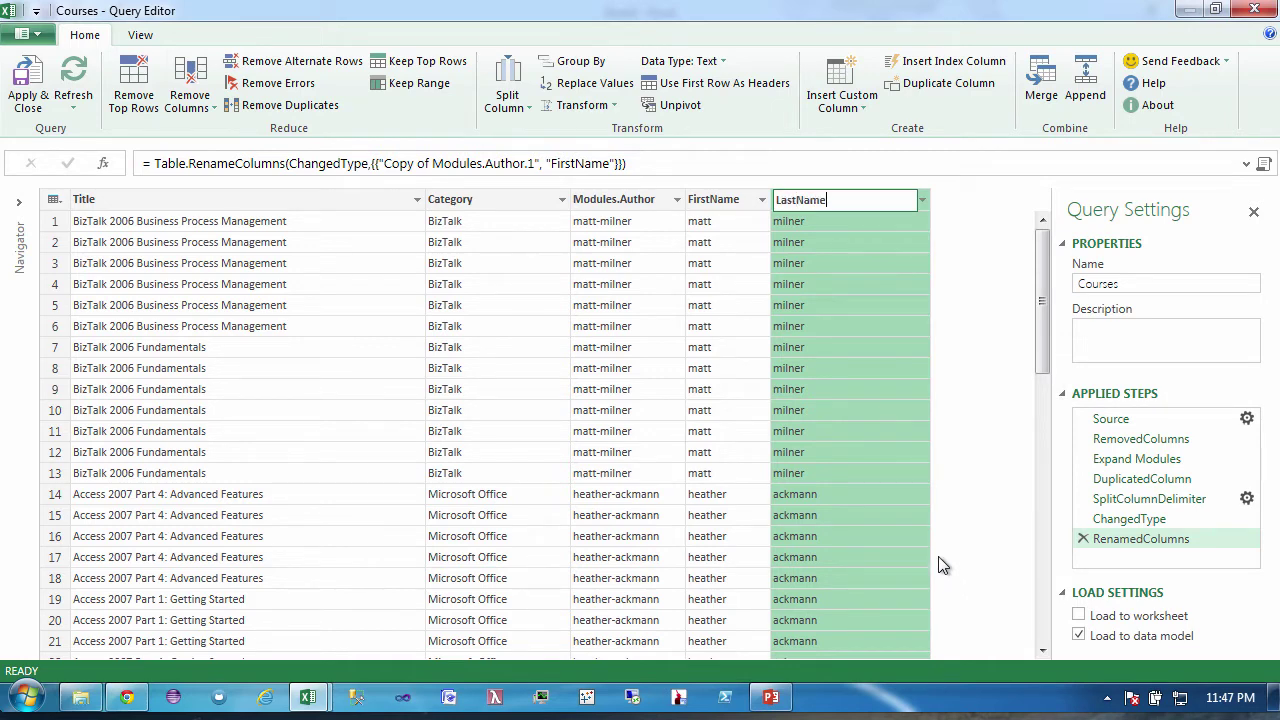
key(Return)
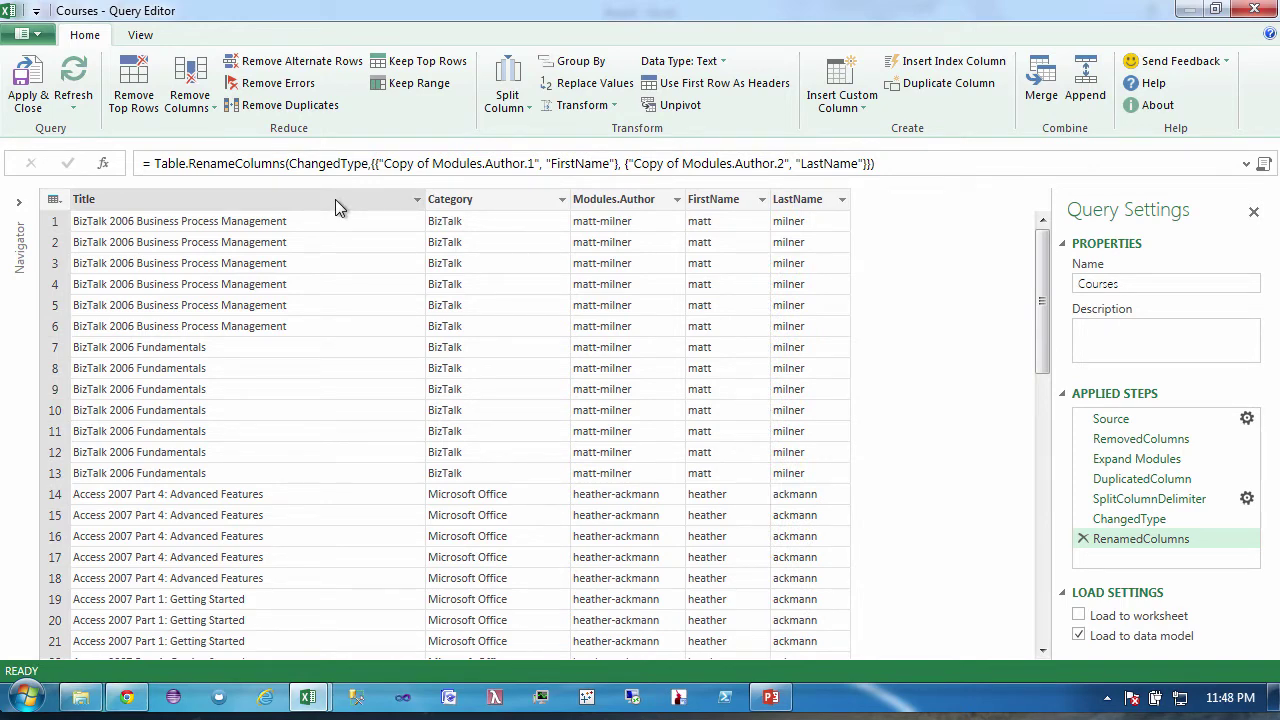
Group by Category, Modules.Author, FirstName and LastName with a Count of rows
click(335, 199)
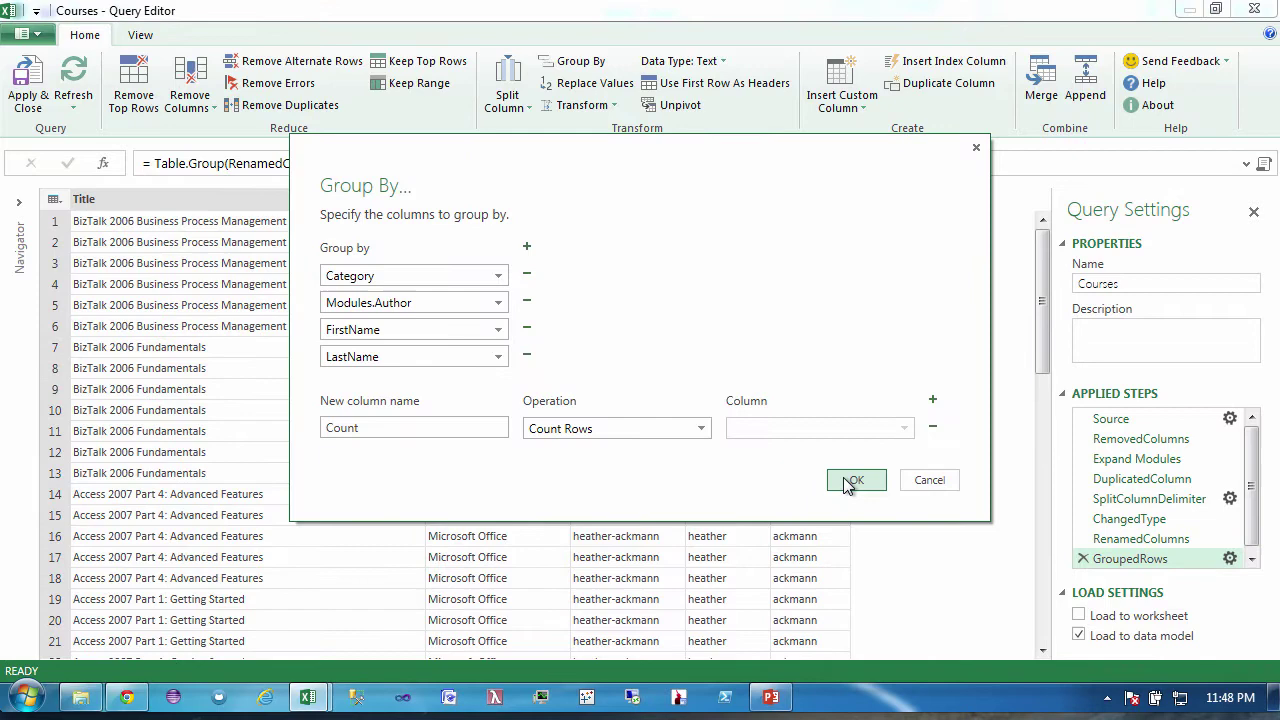
click(848, 484)
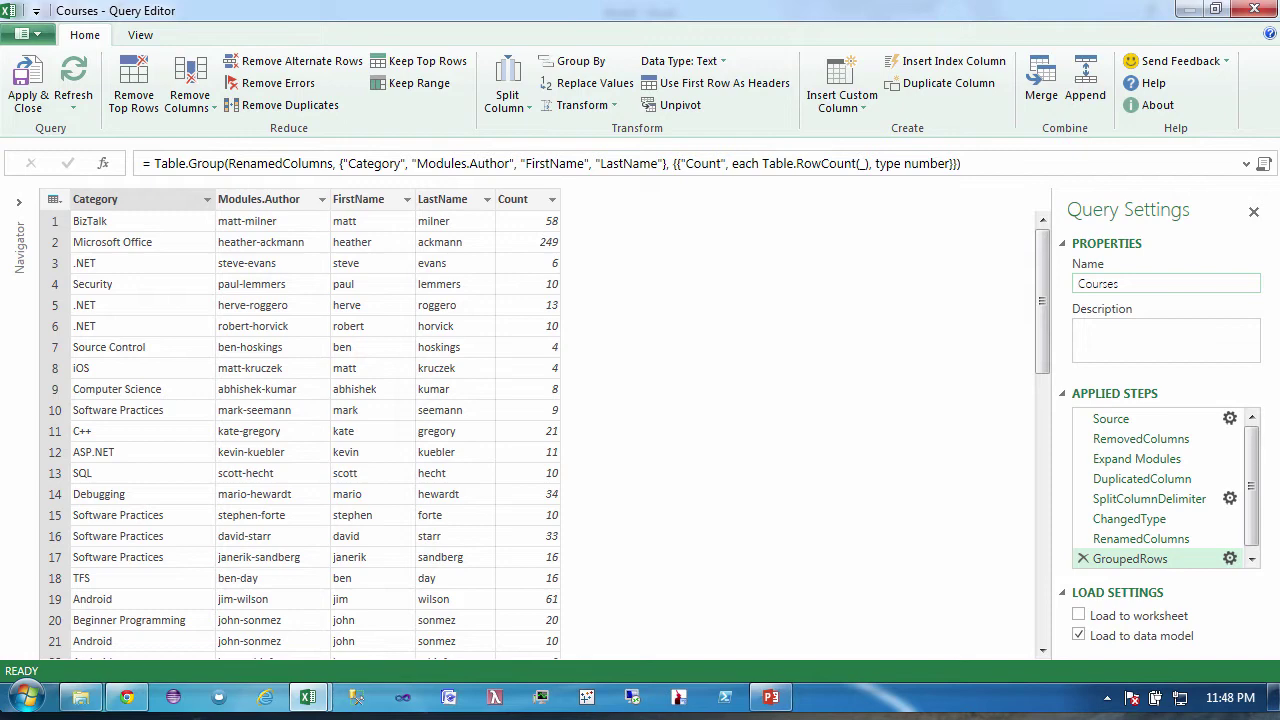
Rename Modules.Author to FullName and add an Index column
click(291, 201)
right_click(291, 201)
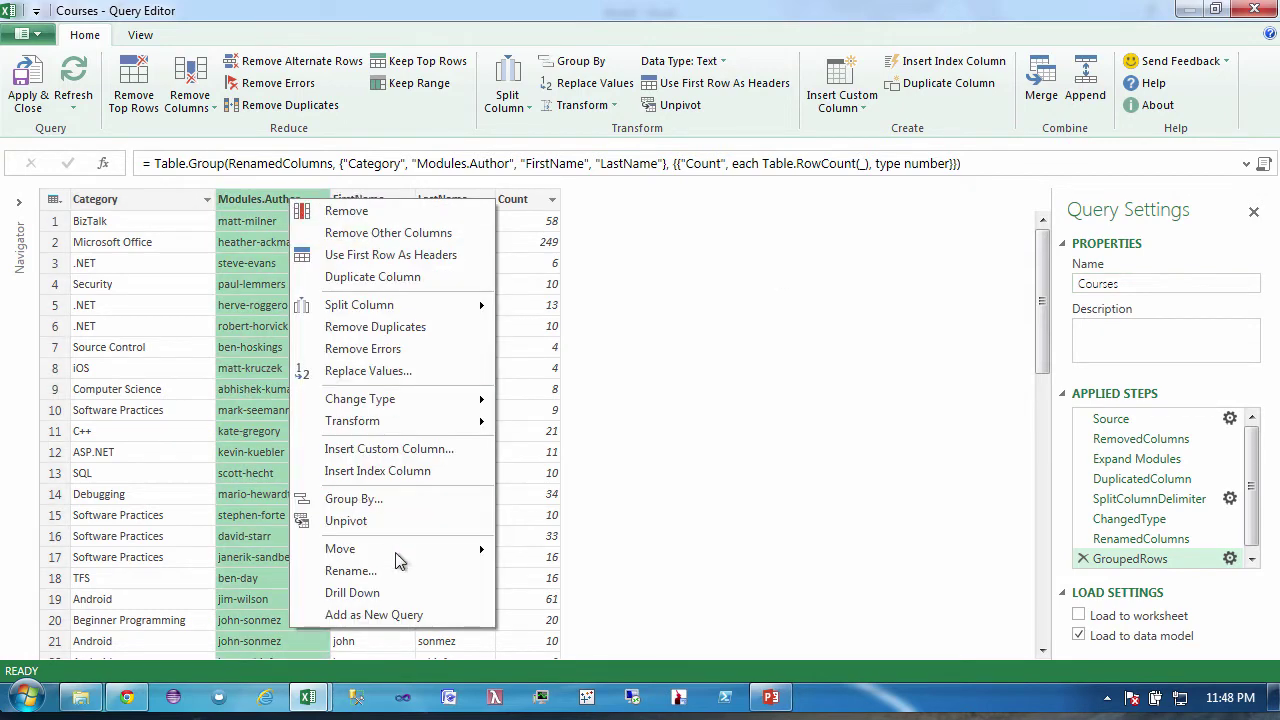
click(386, 571)
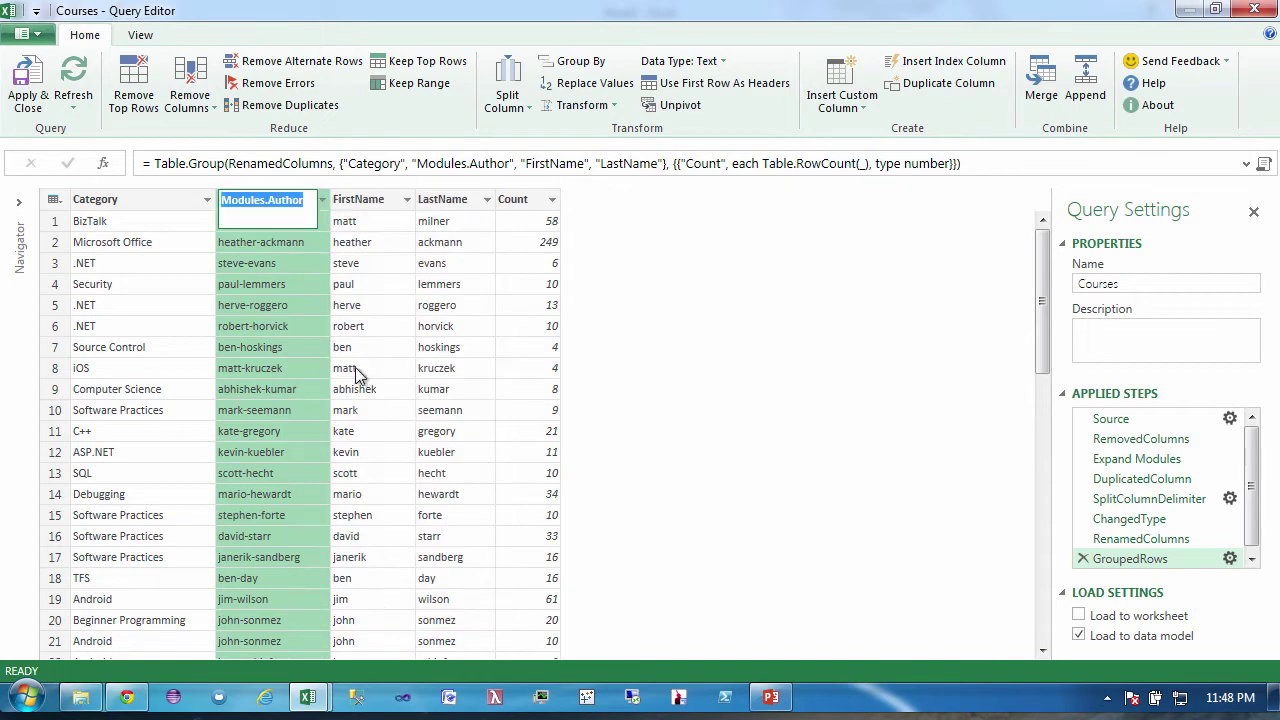
text(F)
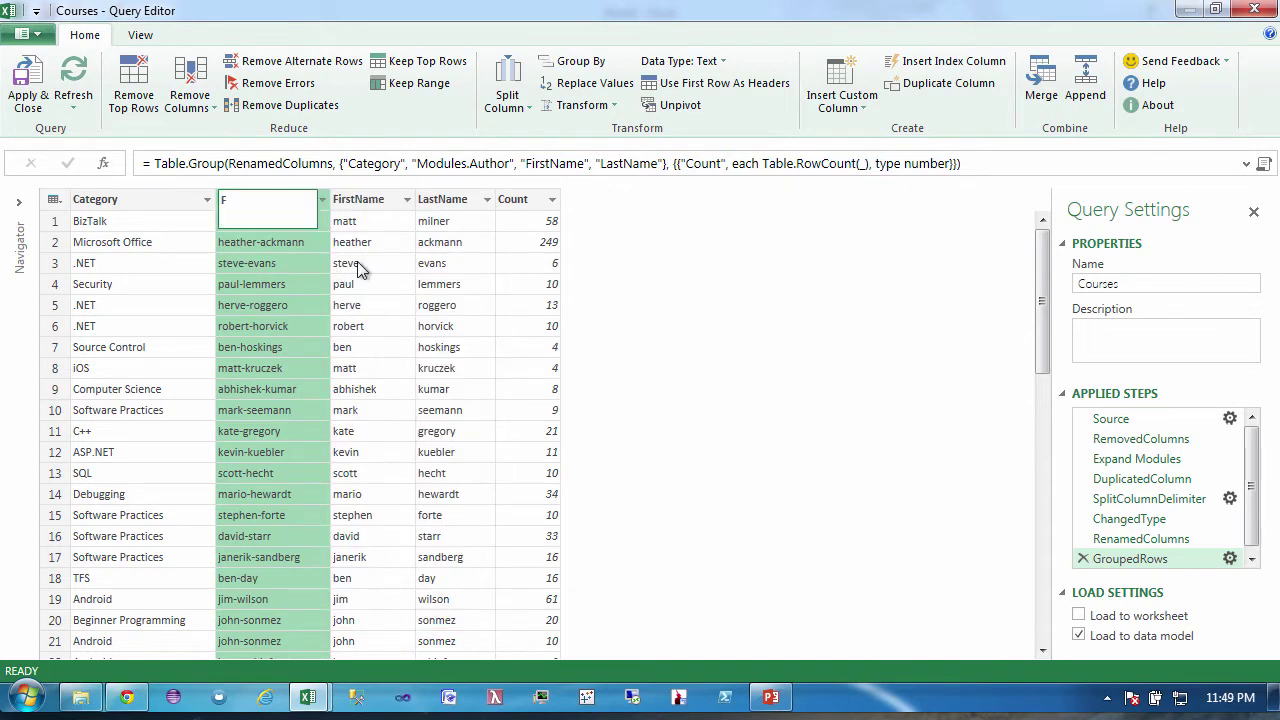
text(ullName)
key(Return)
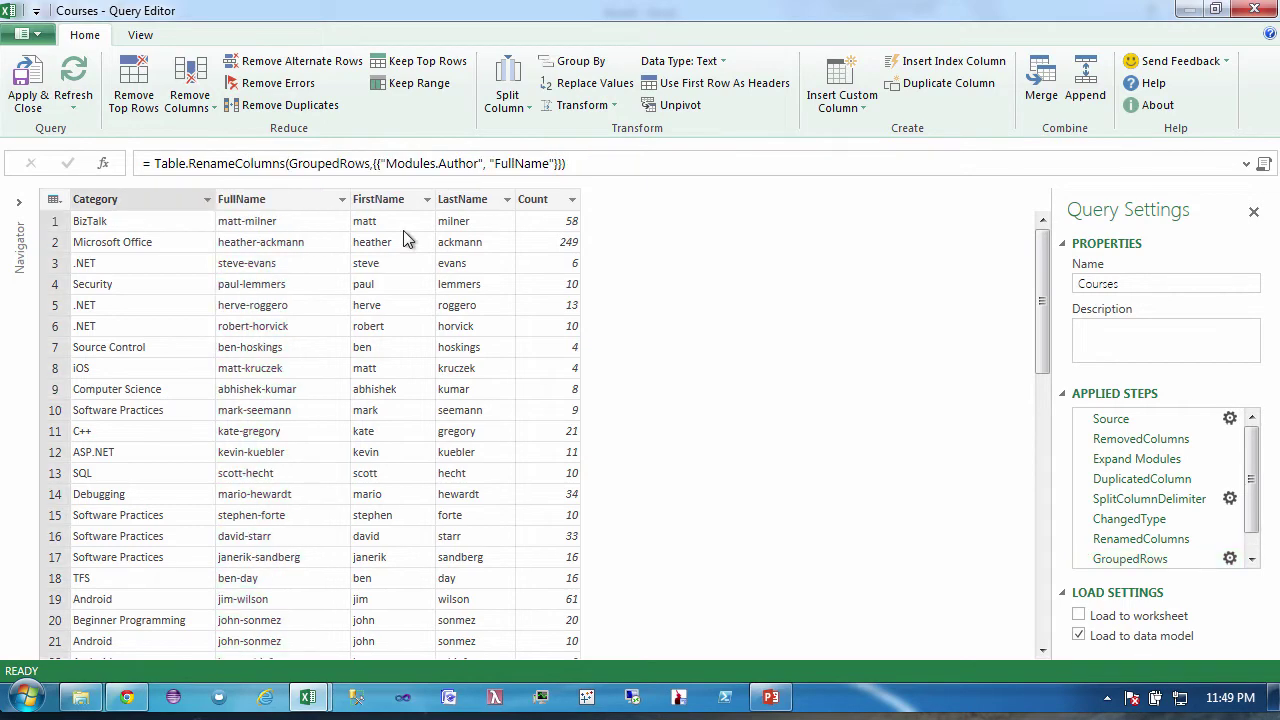
right_click(100, 200)
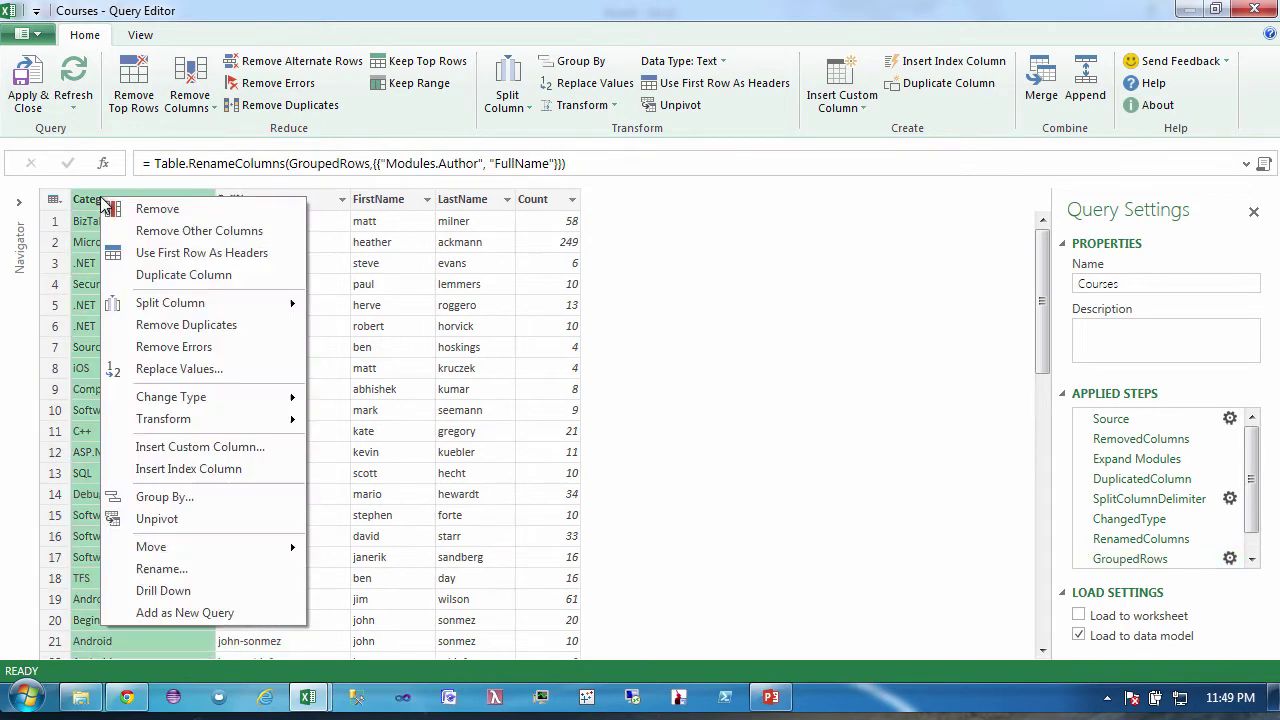
click(243, 469)
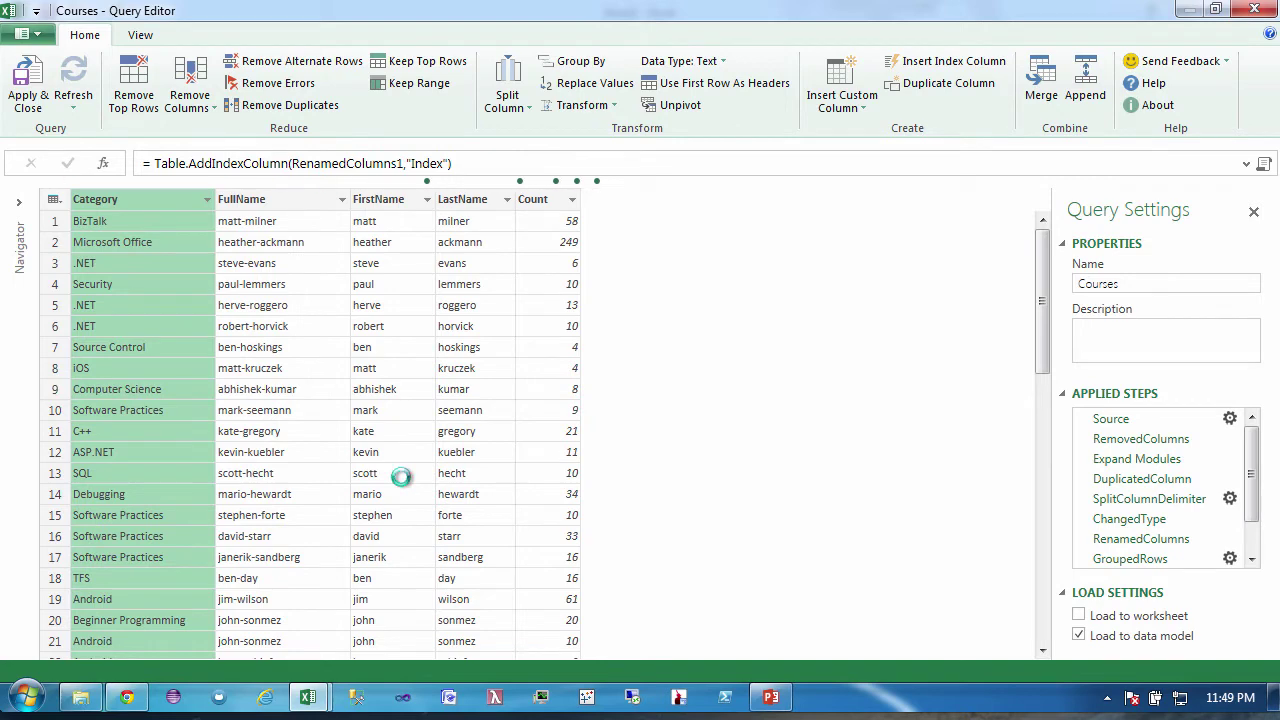
Name the query PluralsightAuthors with the description 'authors'
click(1165, 283)
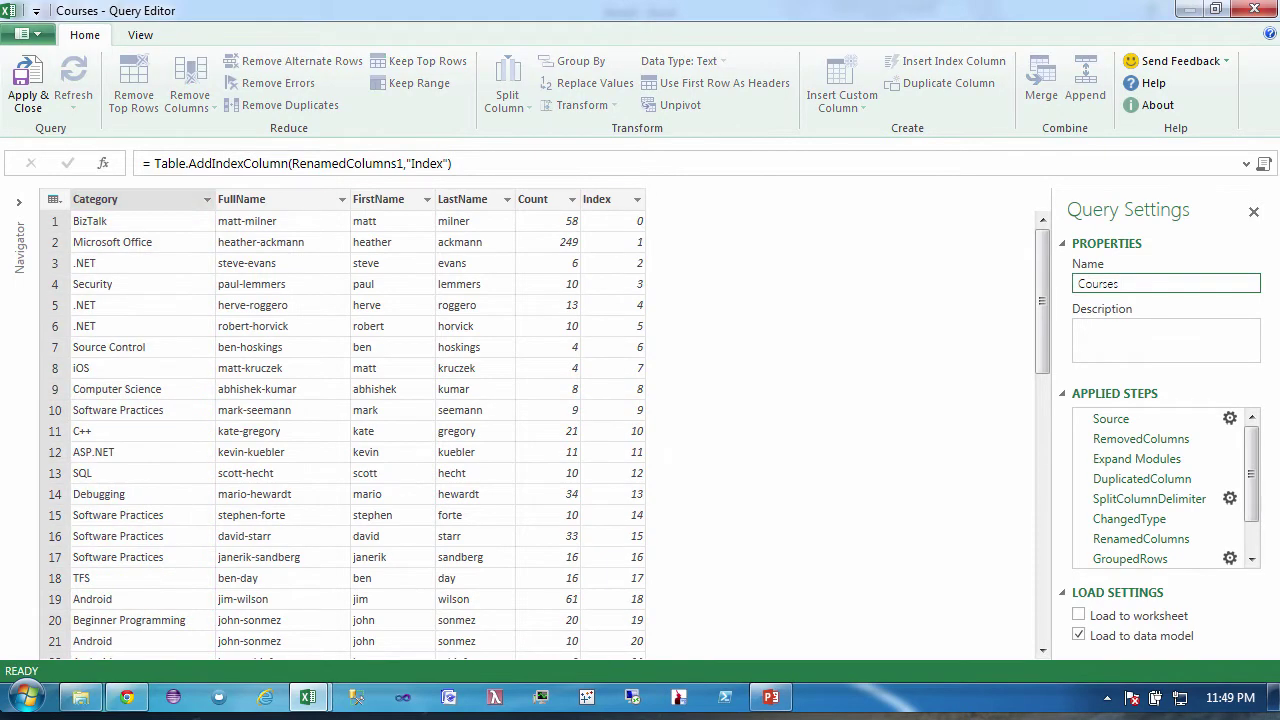
key(ctrl+a)
text(Pluralsigh)
click(1144, 329)
text(authors)
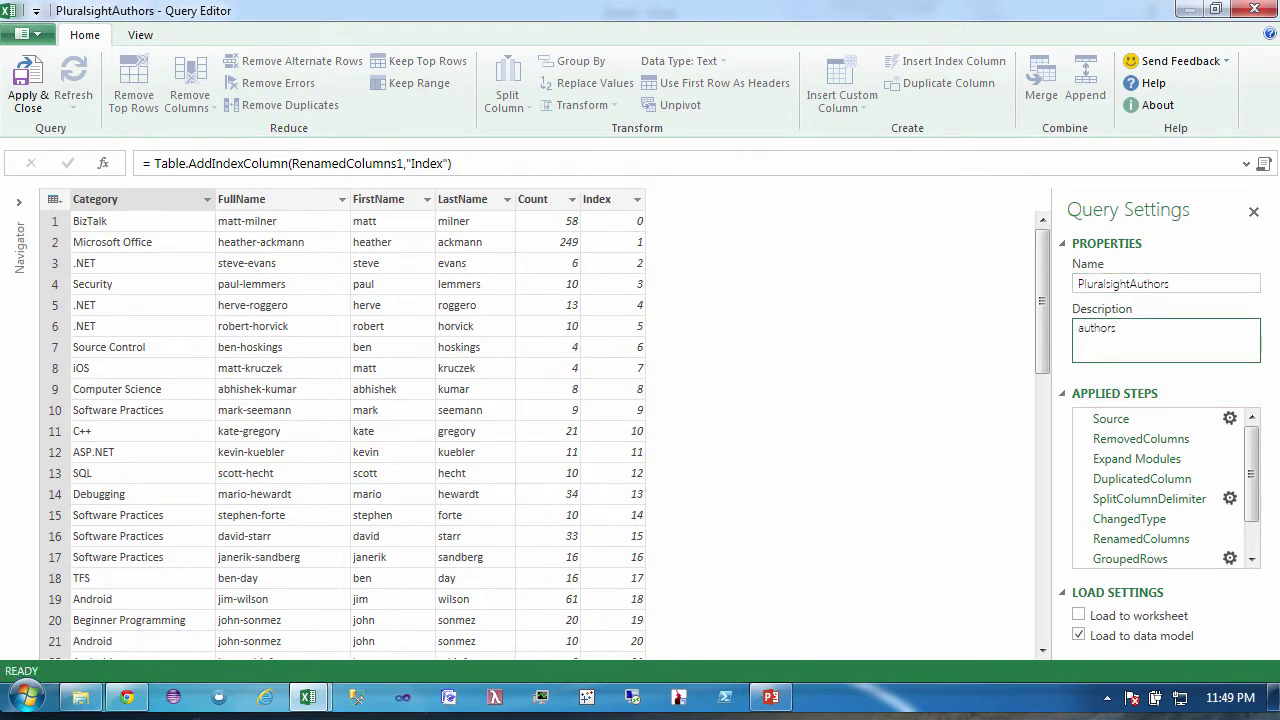
Close the editor and share a copy of PluralsightAuthors with the 'test testing' security group
click(21, 92)
mouse_move(1047, 362)
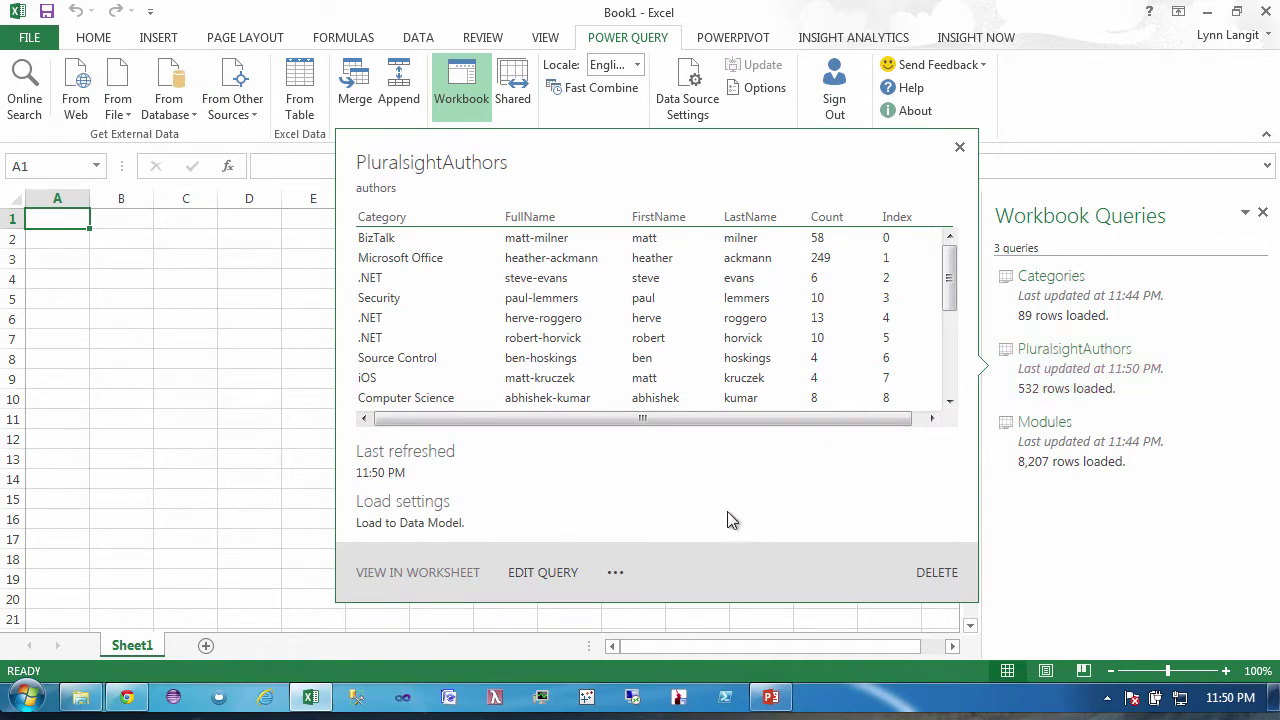
click(615, 574)
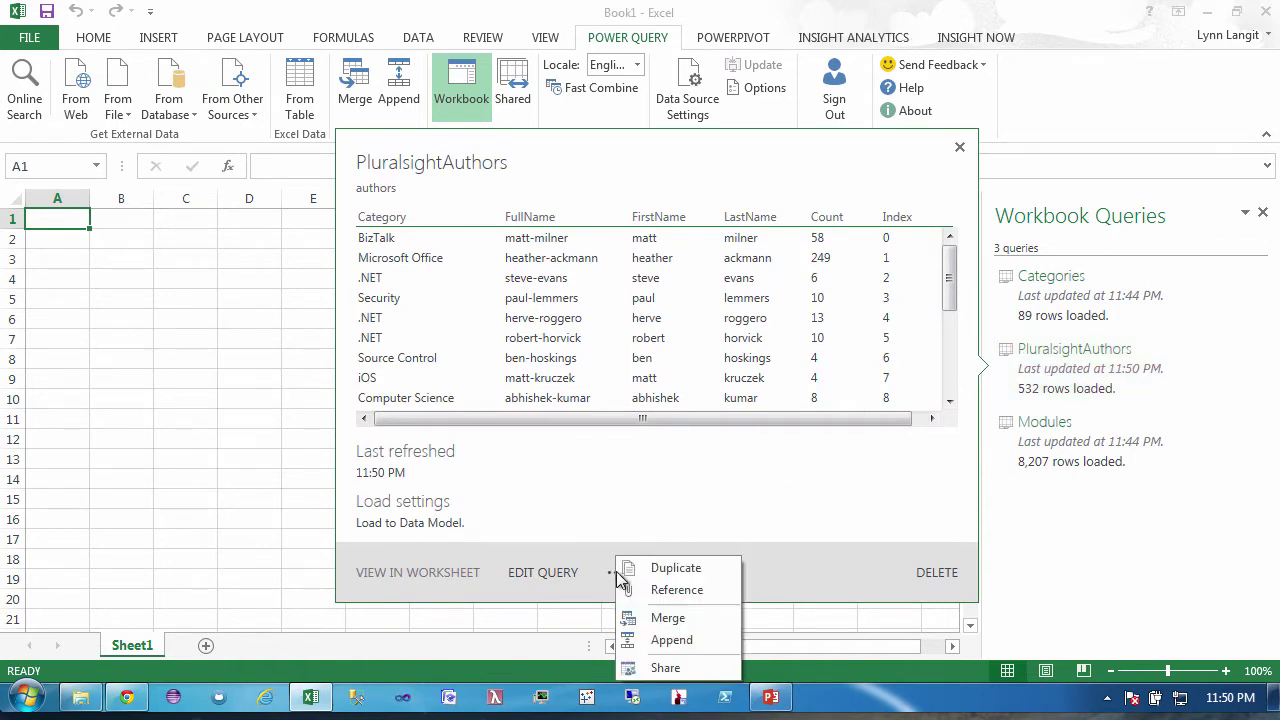
click(667, 668)
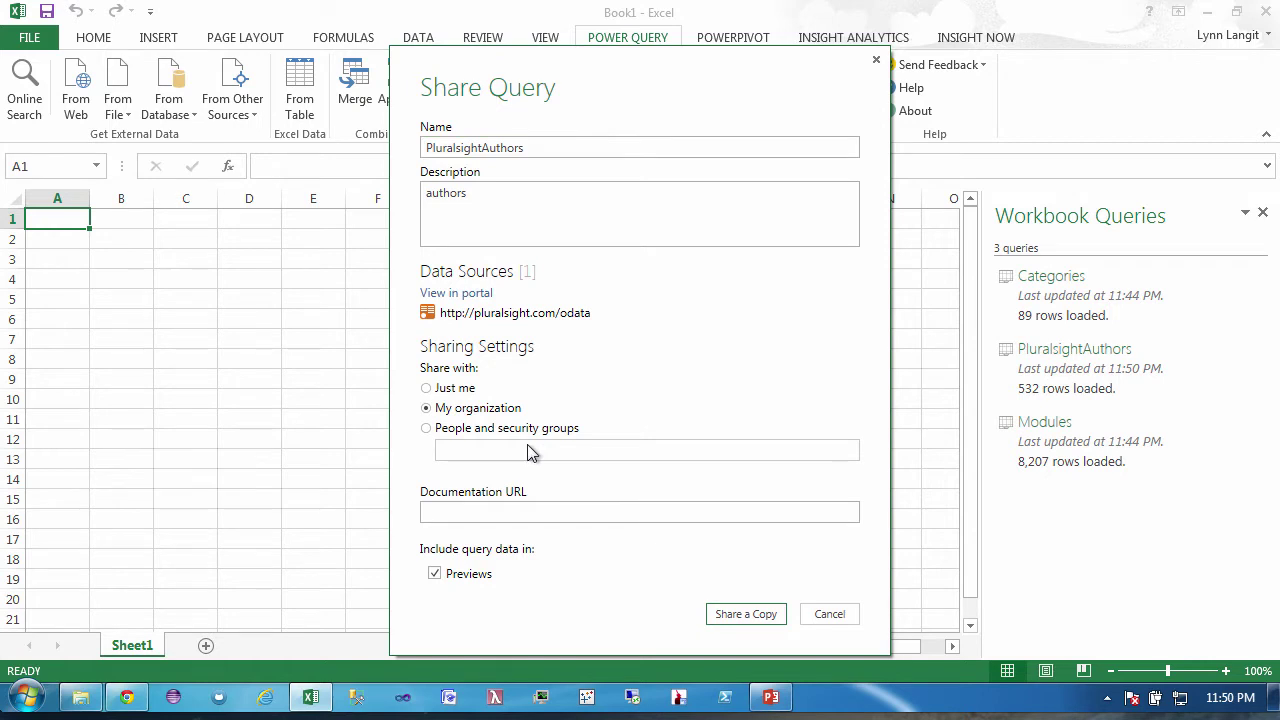
click(428, 428)
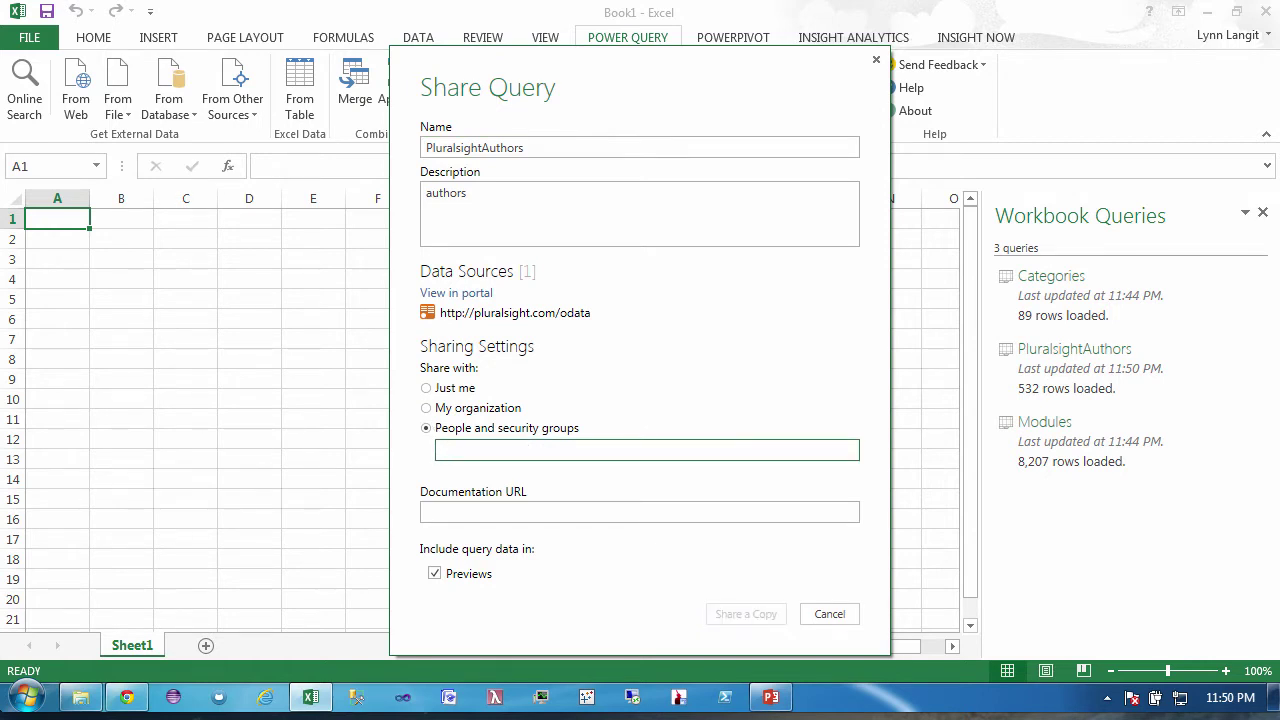
text(test)
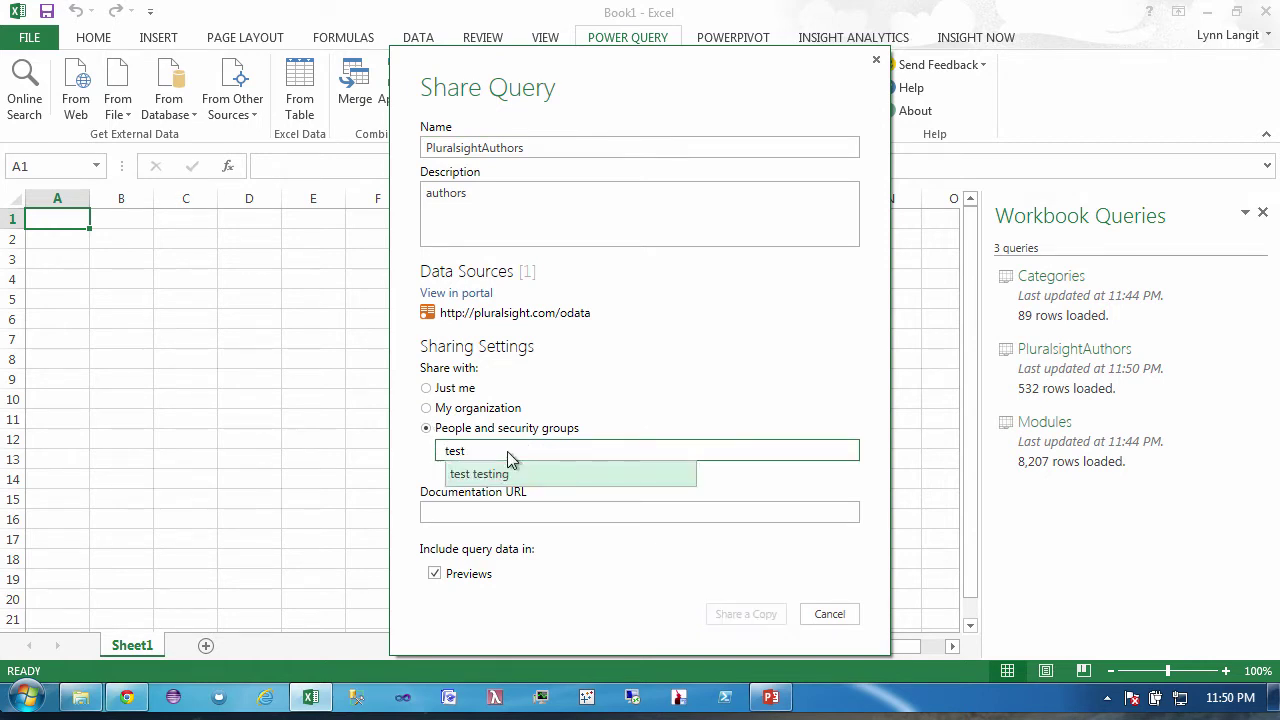
click(499, 475)
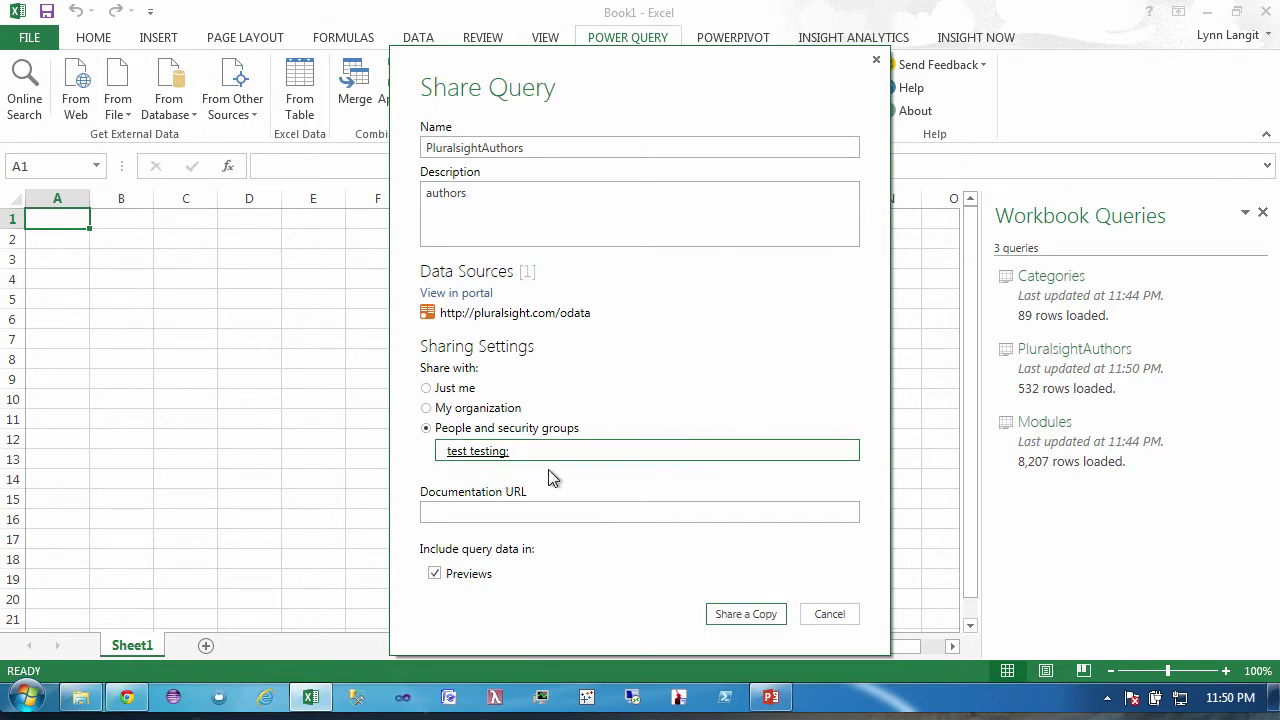
click(742, 618)
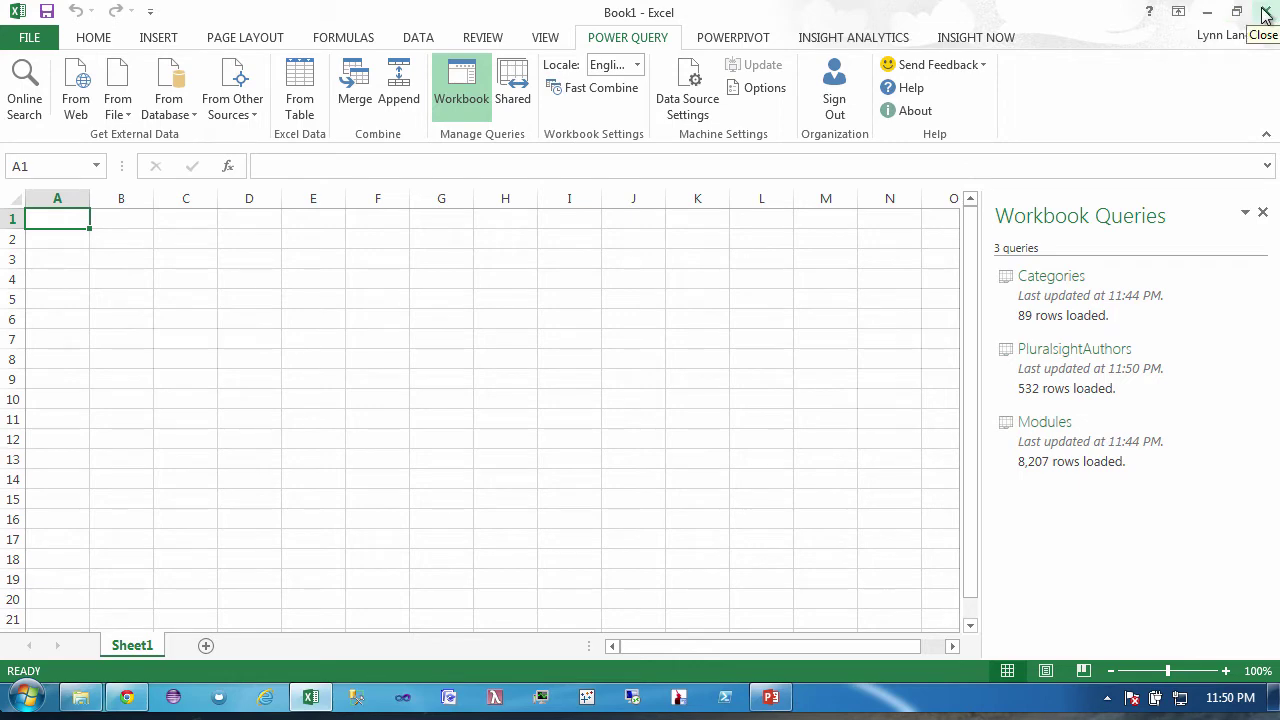
Close Book1 and create a Facebook query using the Friends connection for 'me'
click(1265, 14)
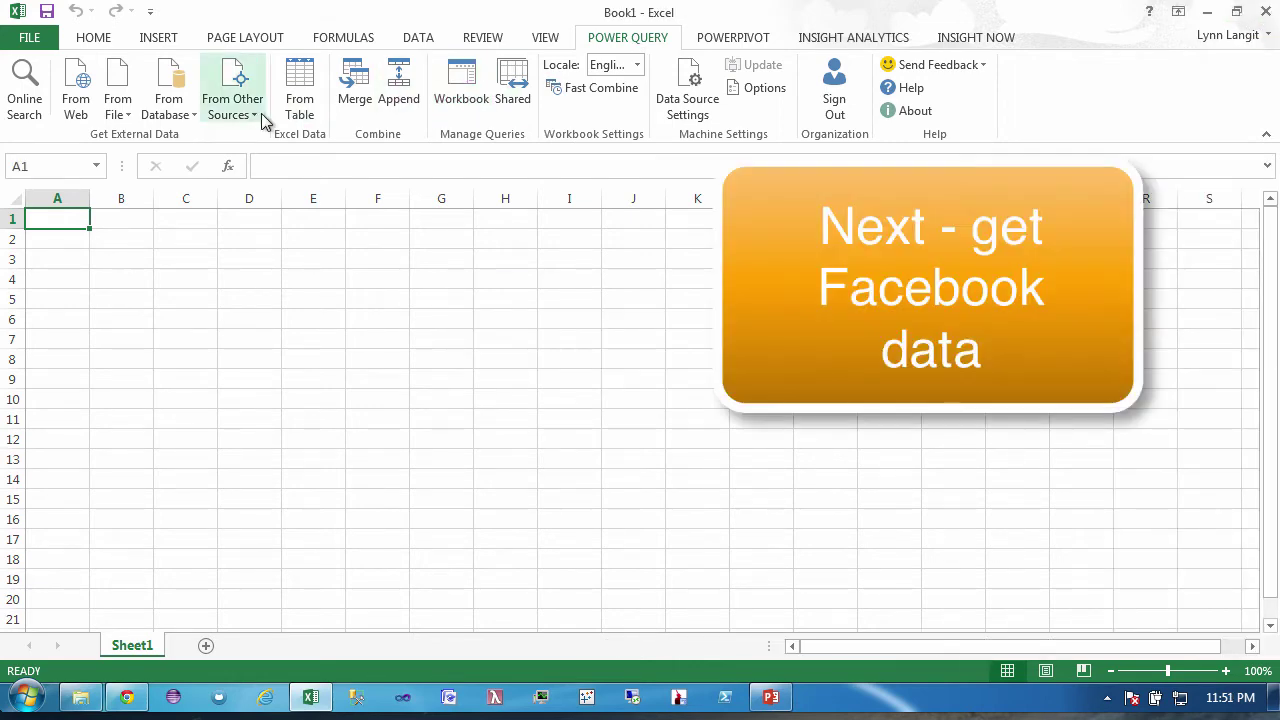
click(263, 118)
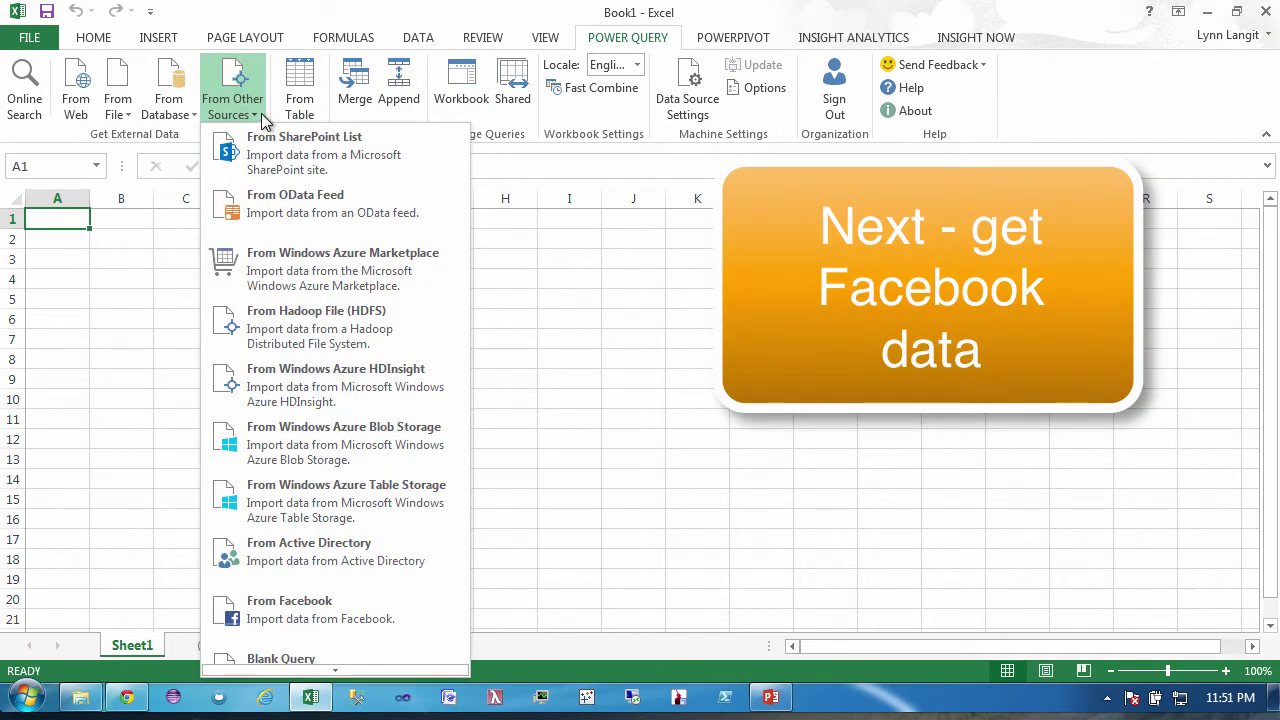
click(341, 612)
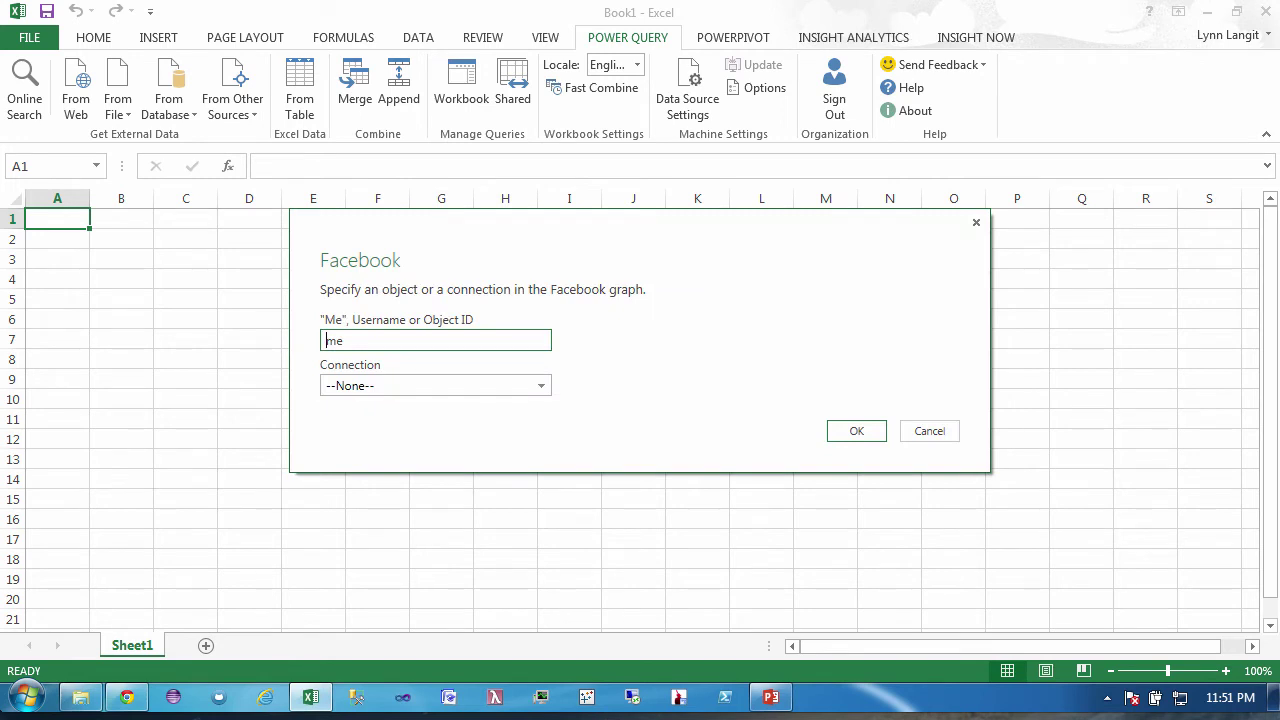
click(535, 388)
drag(544, 399, 544, 409)
click(470, 393)
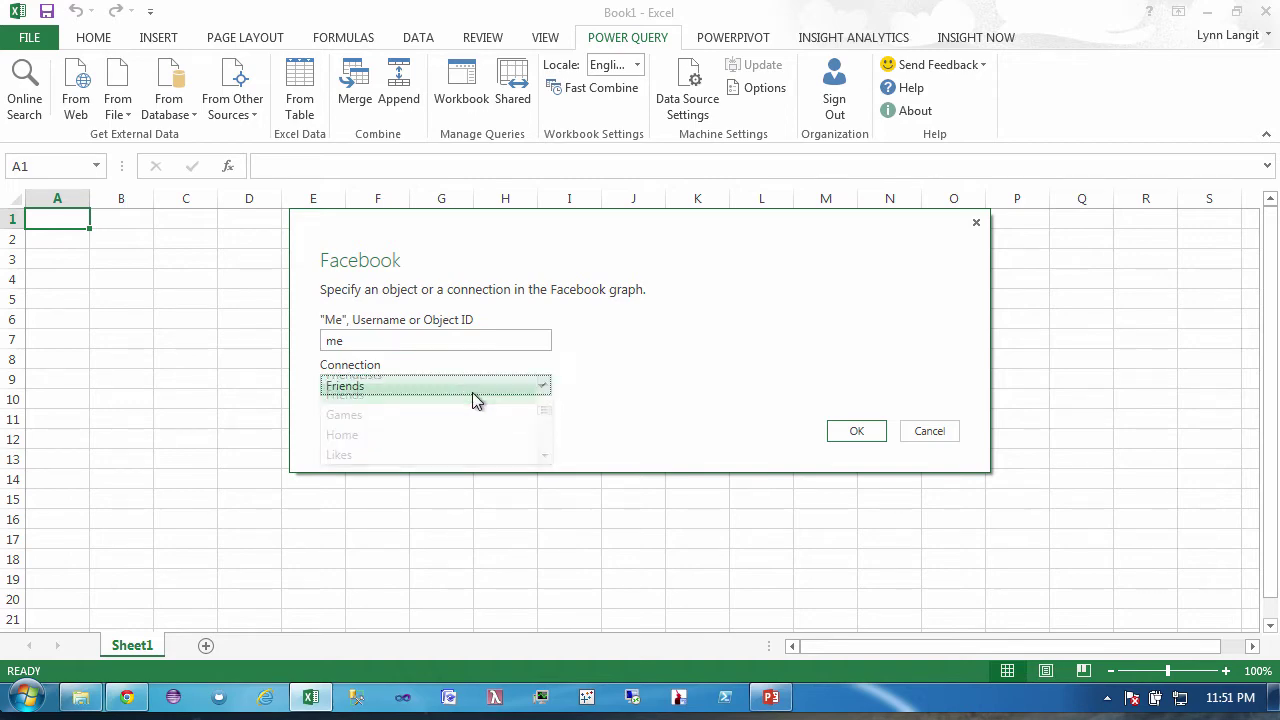
click(858, 441)
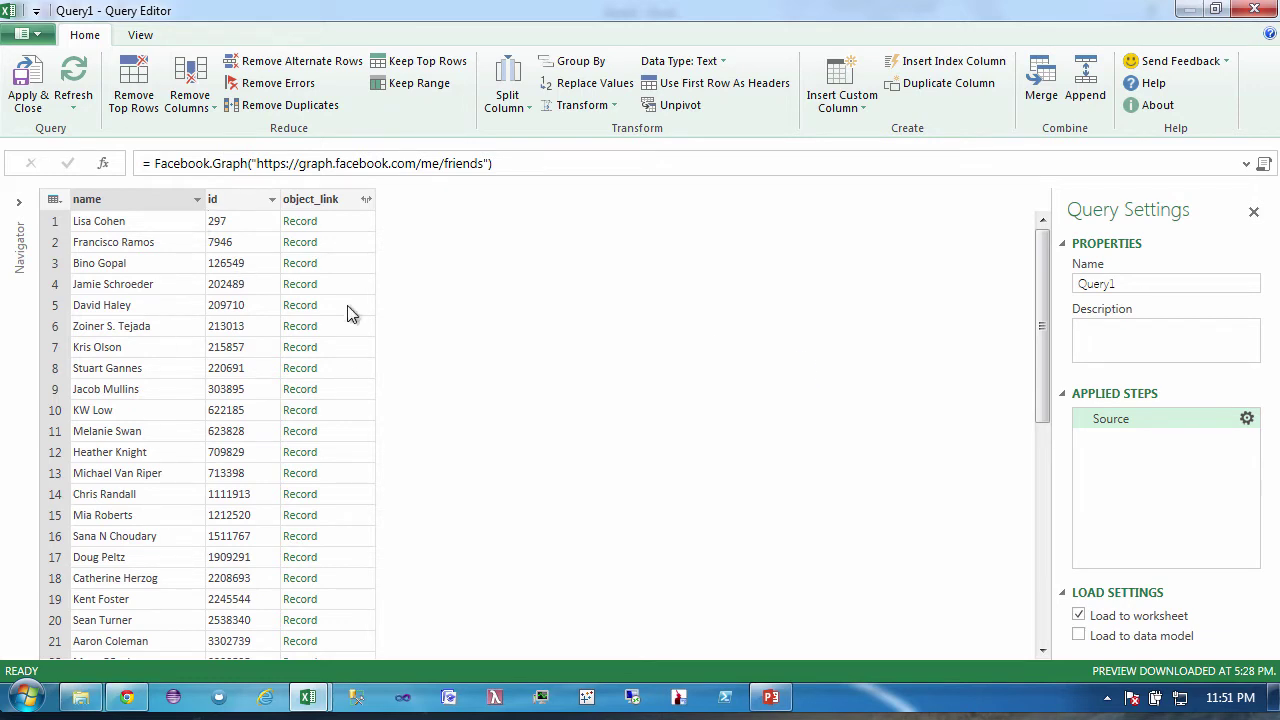
Expand object_link keeping only first_name, gender and last_name
click(366, 200)
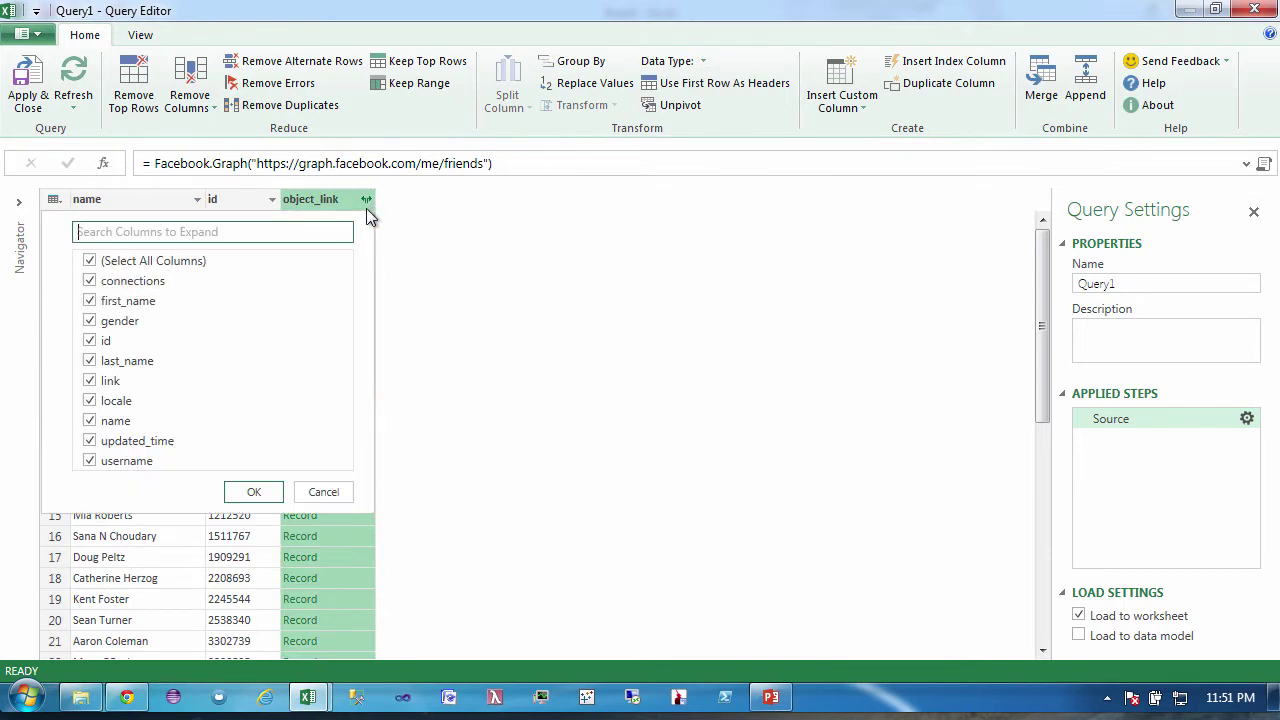
click(90, 282)
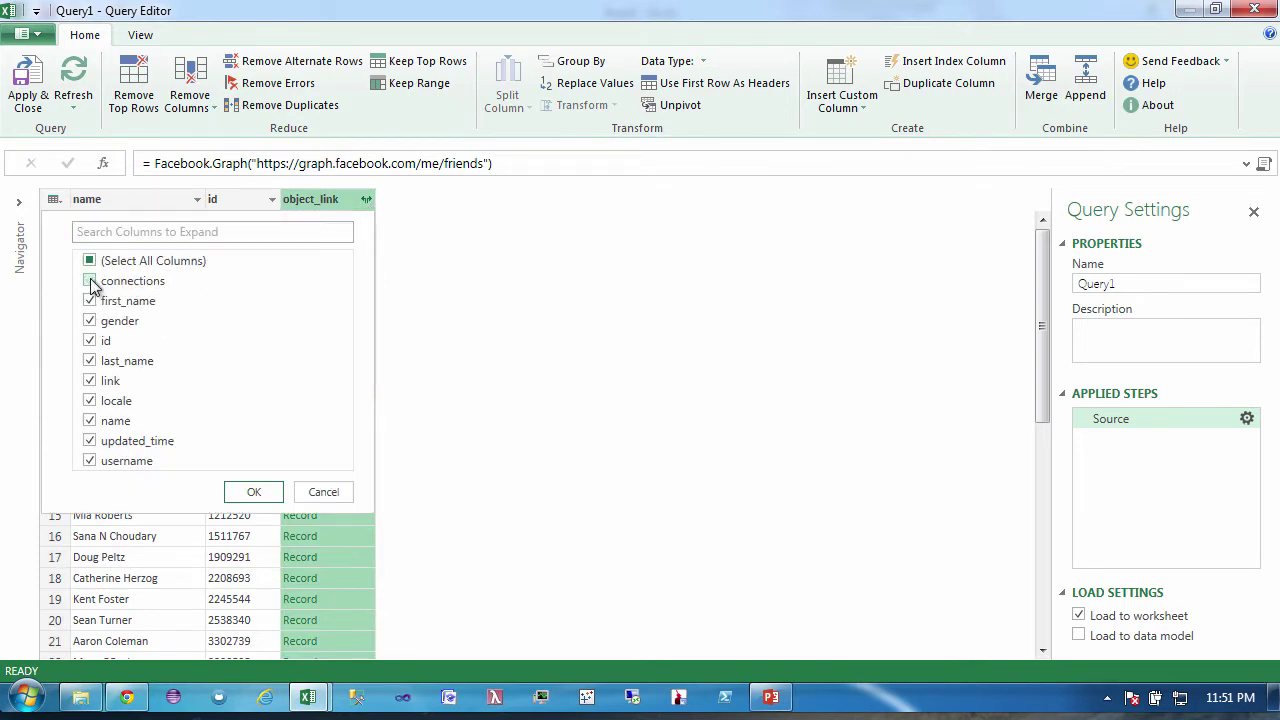
click(90, 341)
click(90, 381)
click(254, 491)
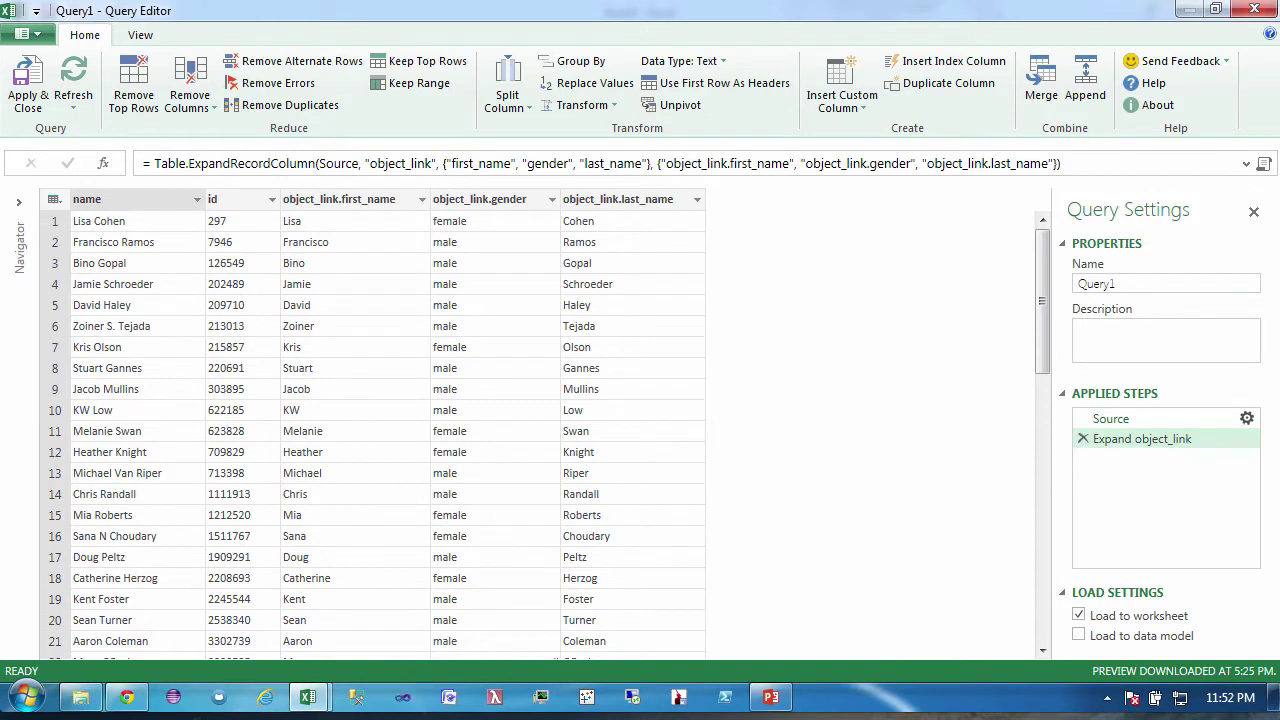
Rename the query FacebookFriends, describe it 'my facebook friends', and add an Index column
click(1150, 283)
text(Facte)
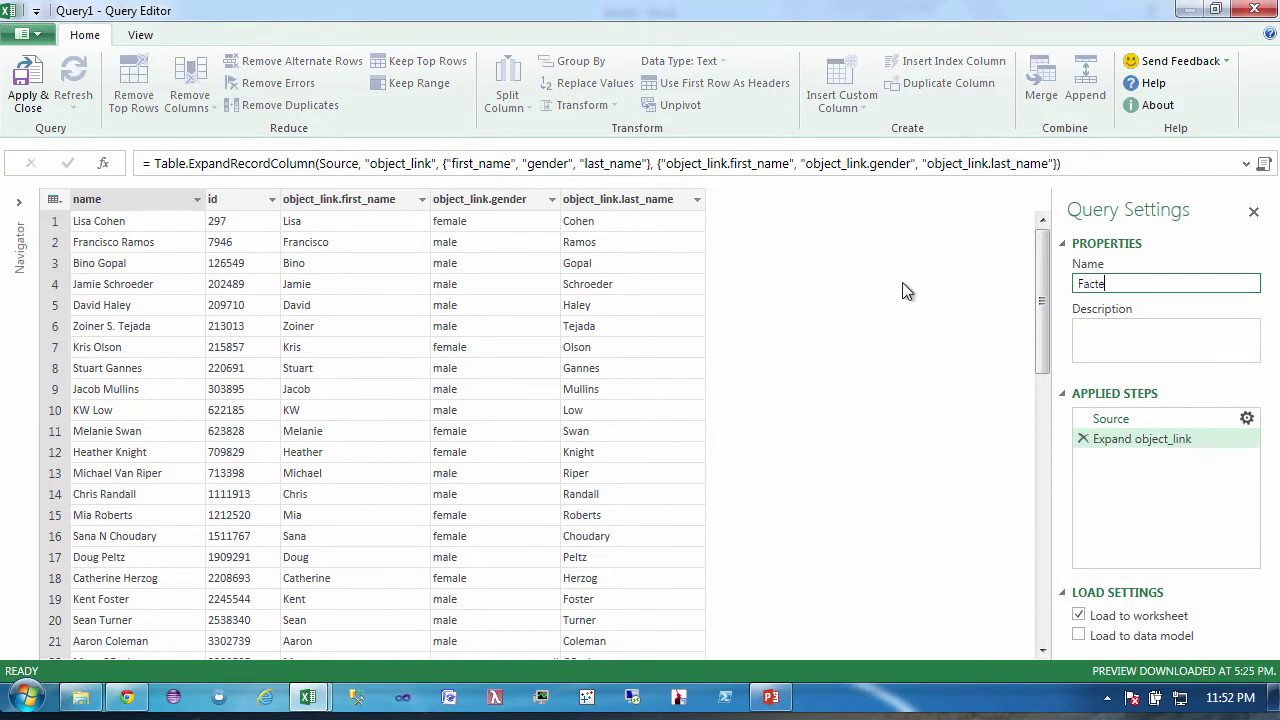
key(BackSpace)
key(BackSpace)
text(ebo)
key(Tab)
text(my )
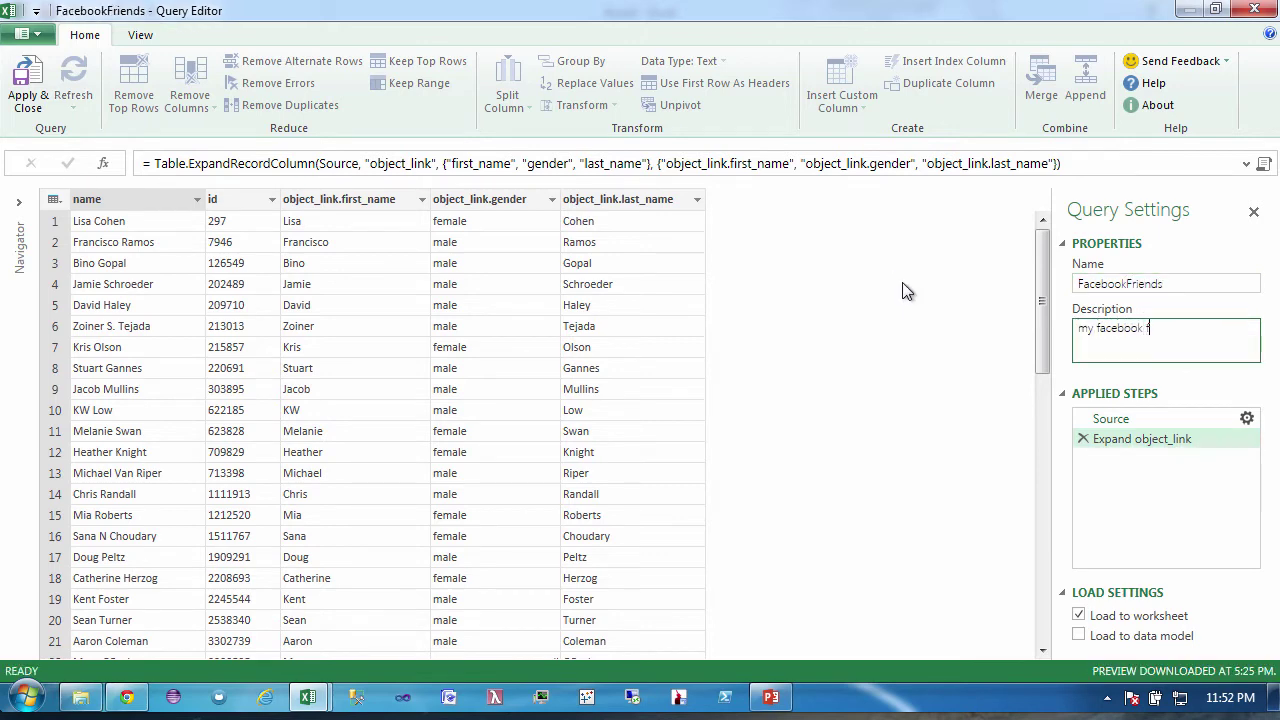
text(facebook friends)
right_click(132, 201)
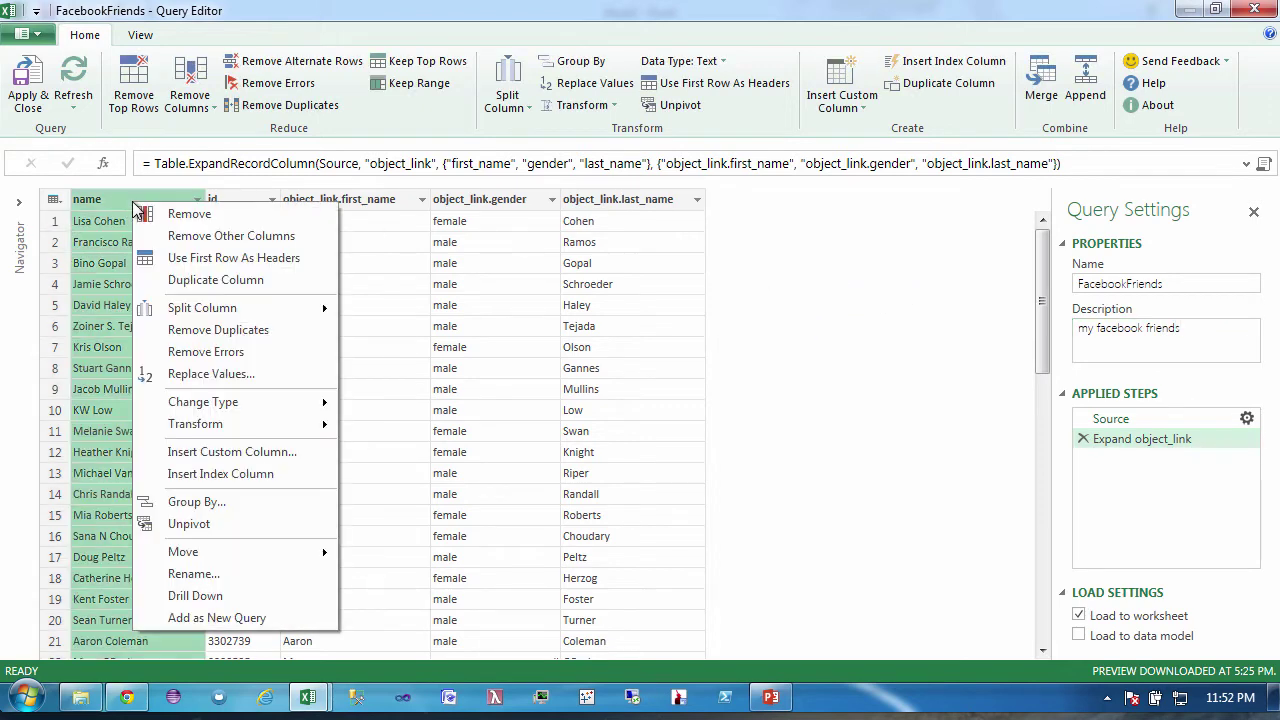
click(230, 469)
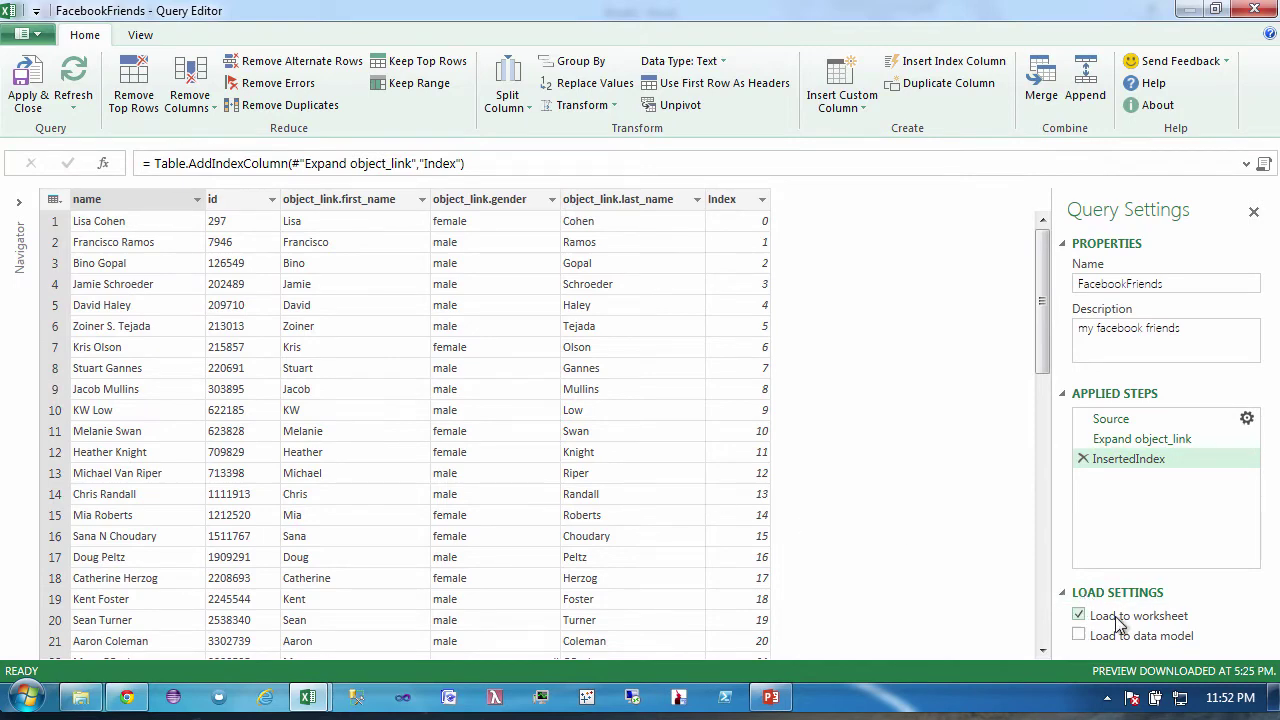
Load FacebookFriends as a table on Sheet2, check it, then return to empty Sheet1
click(30, 88)
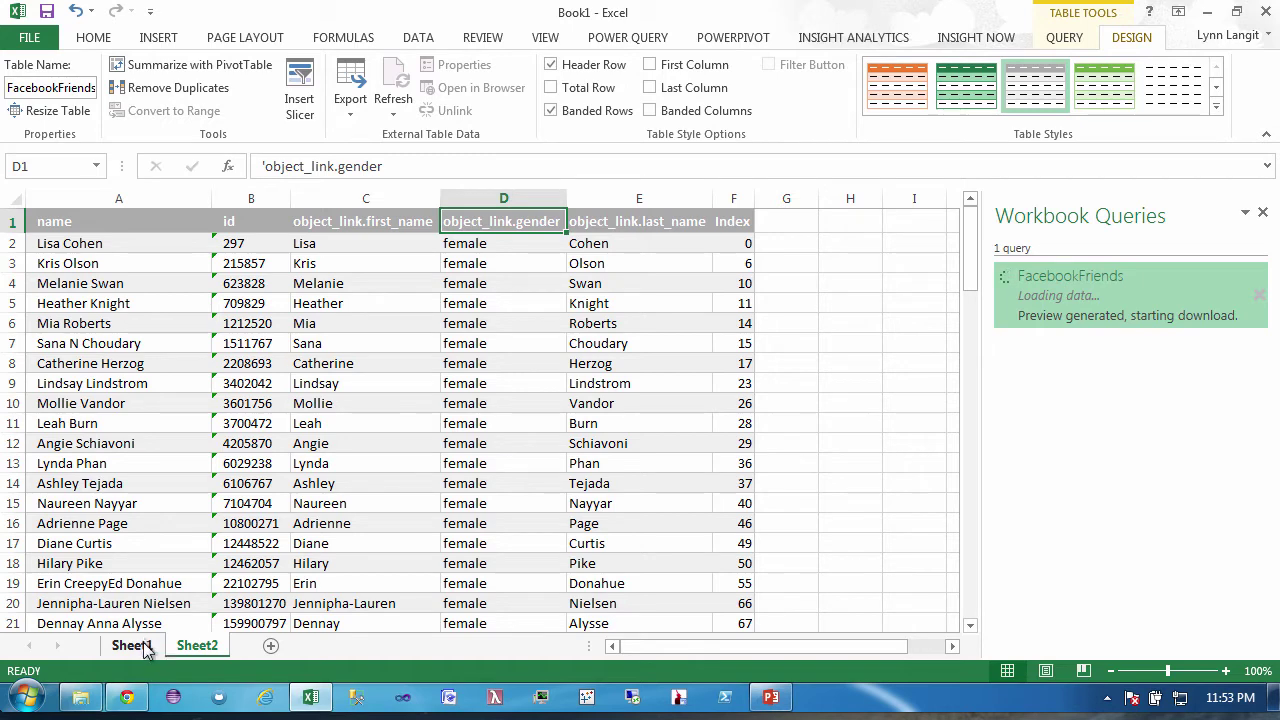
click(190, 645)
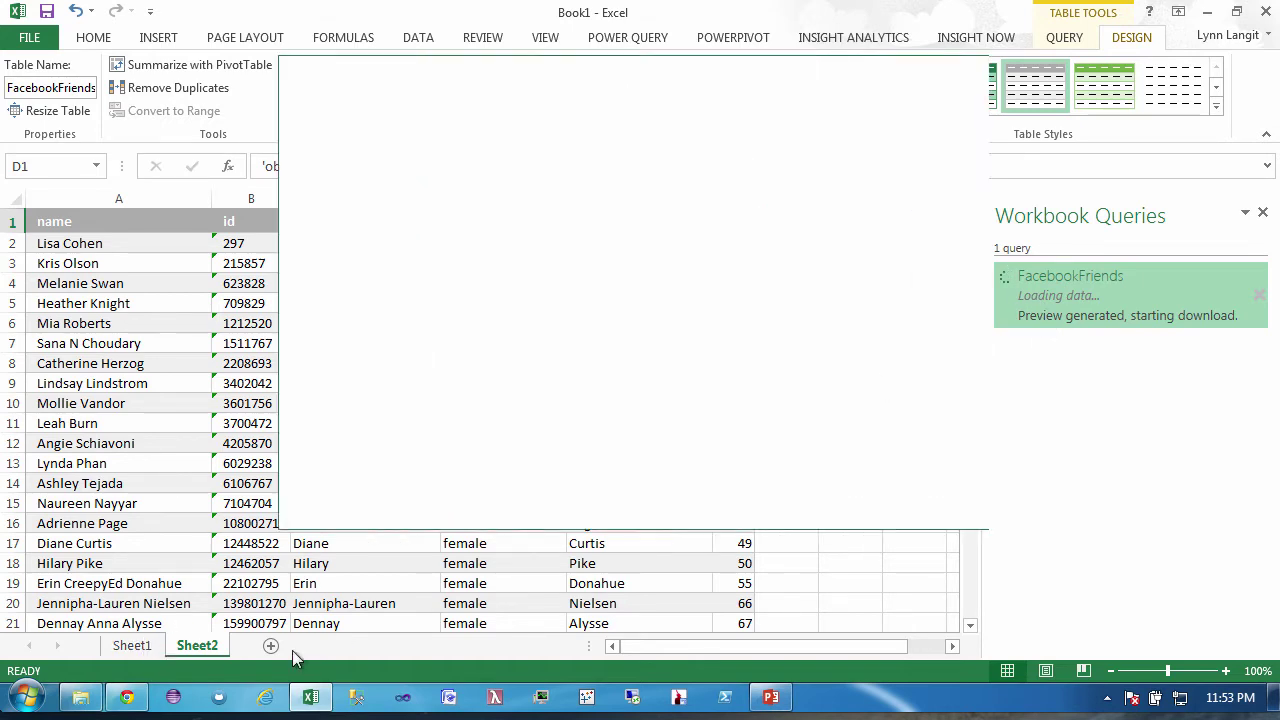
click(138, 646)
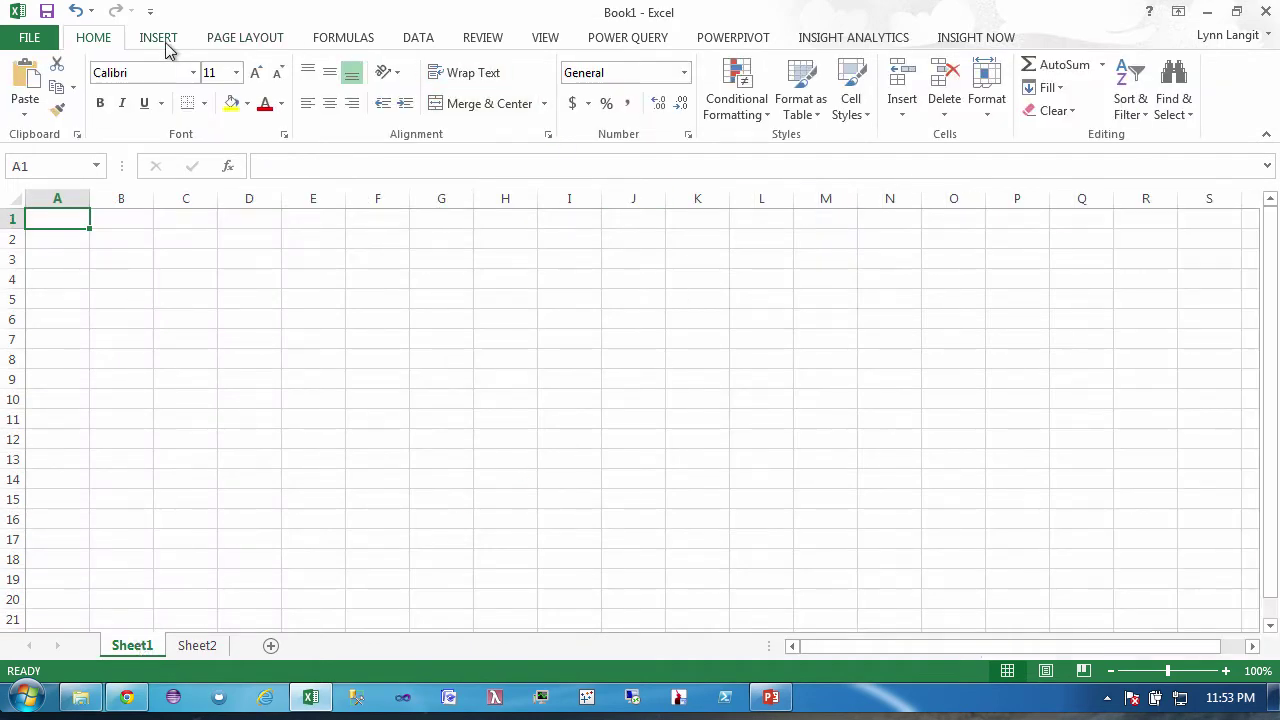
Open Power Query Online Search, scope it to My Shared, and enter 'pluralsight'
click(622, 40)
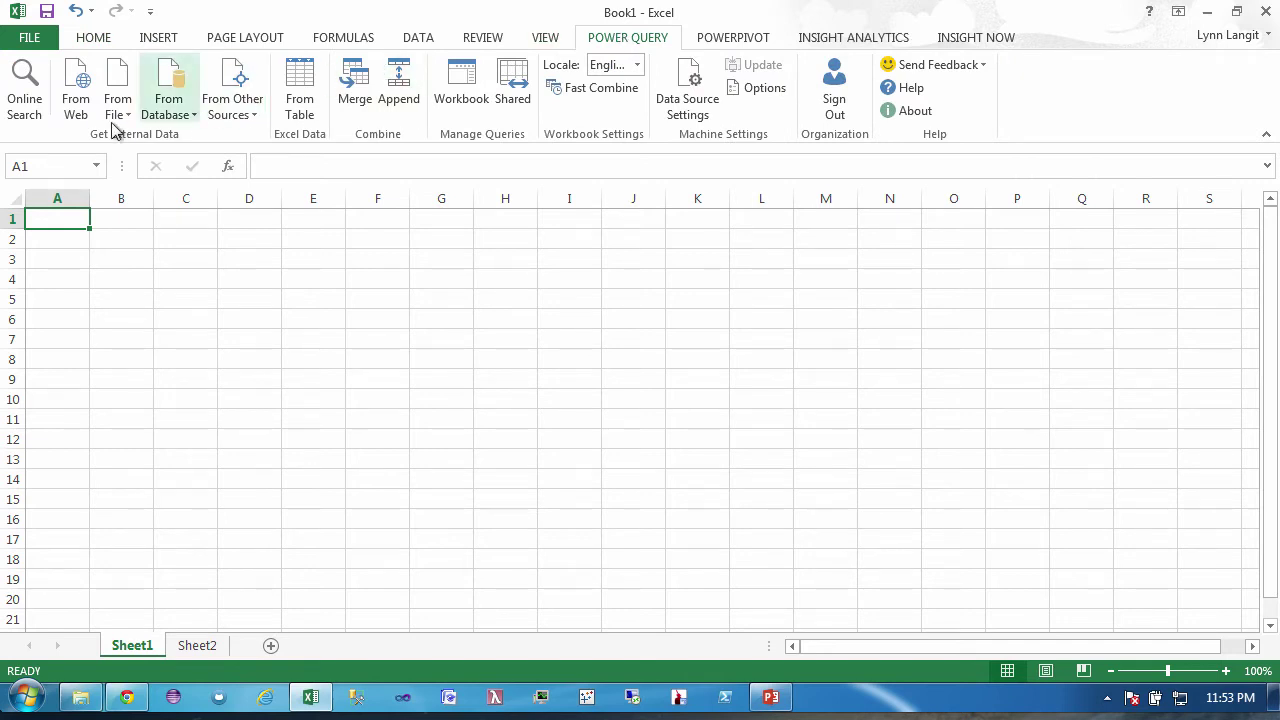
click(29, 112)
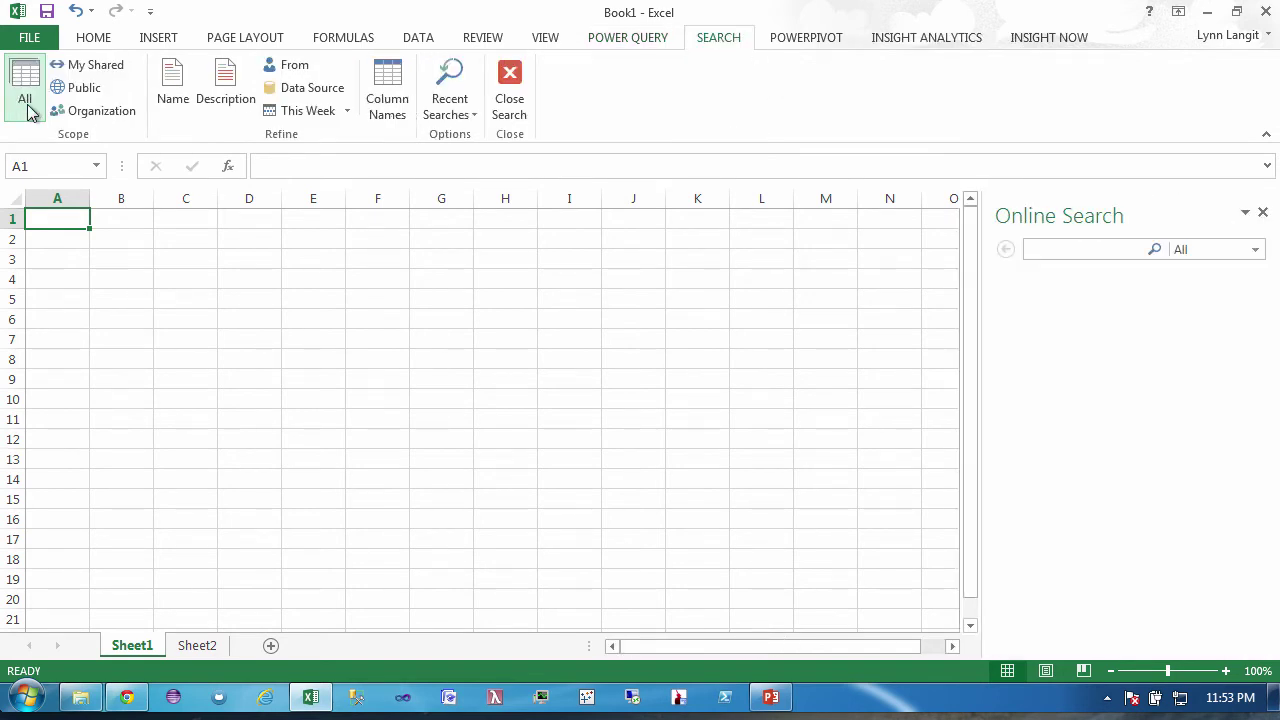
click(27, 108)
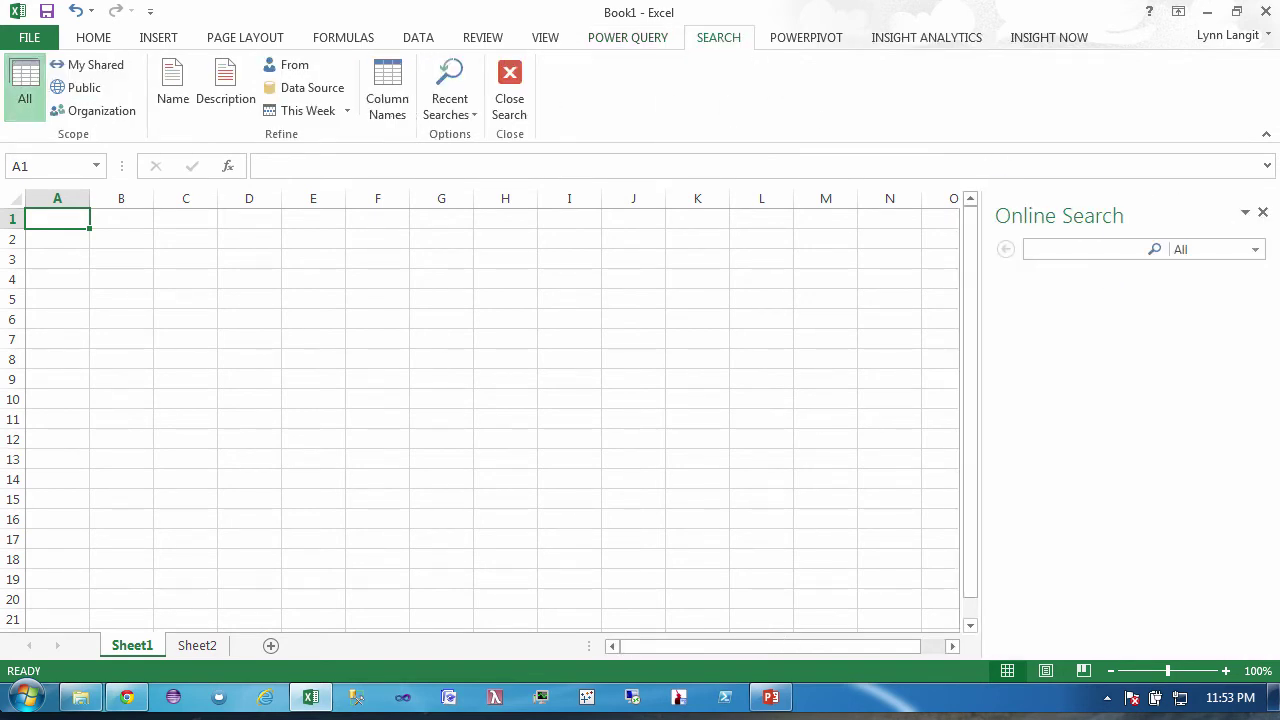
click(1257, 255)
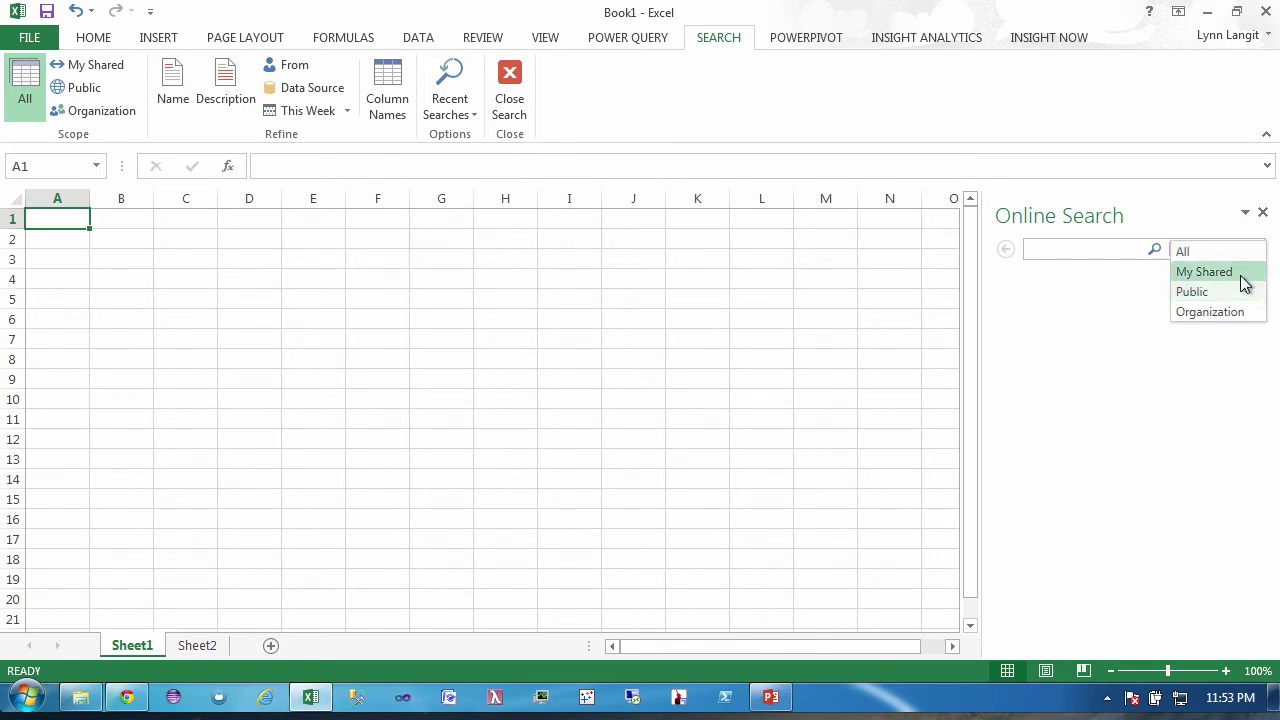
click(1242, 276)
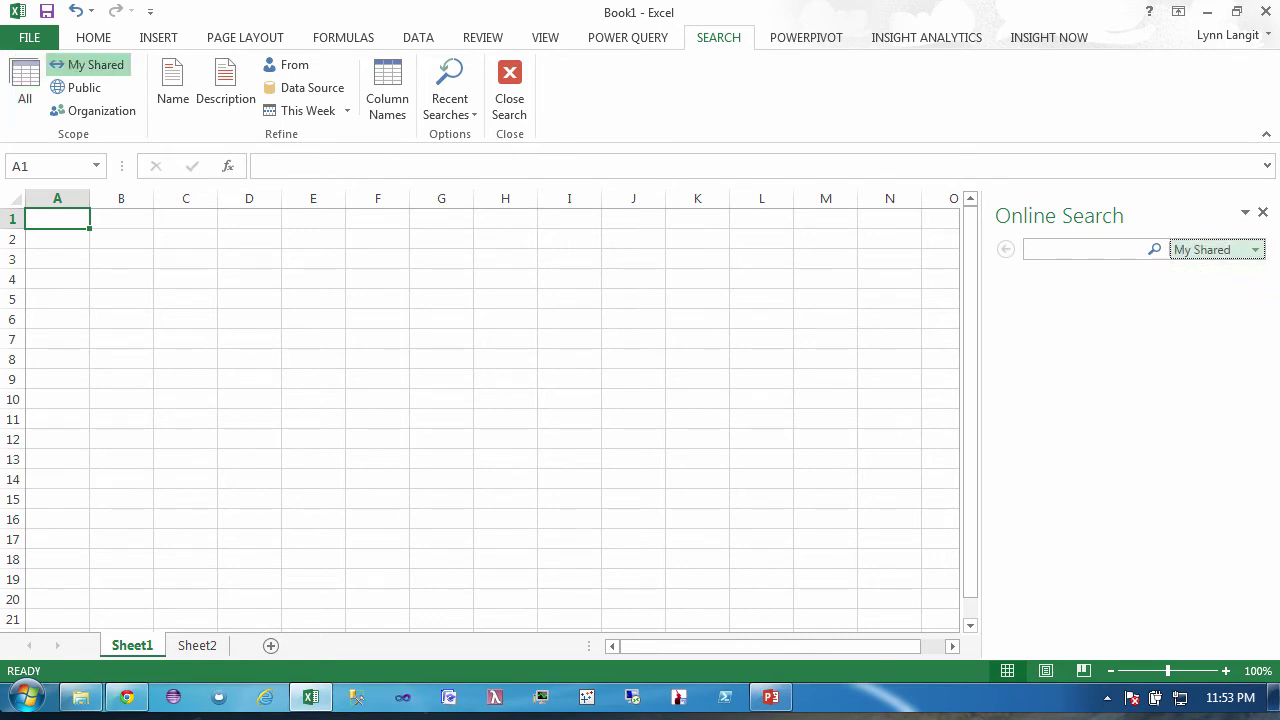
click(1029, 249)
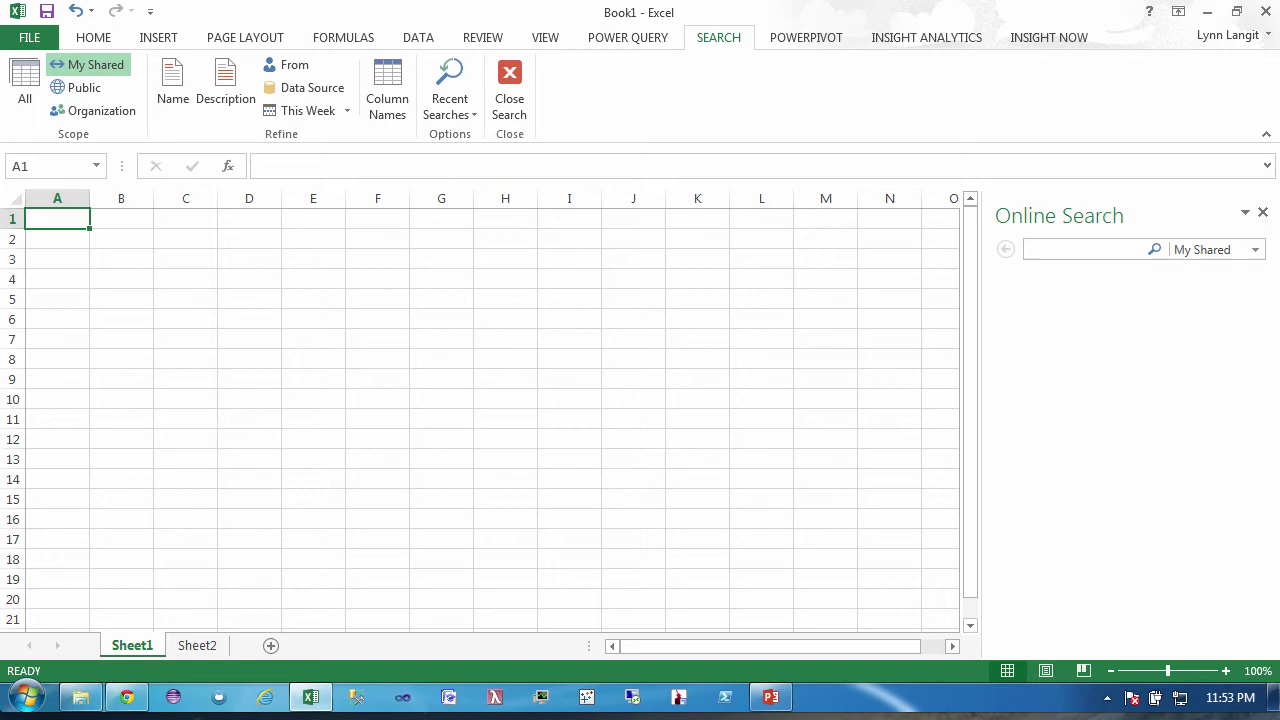
text(pluralsight)
Run the 'pluralsight' search and add the PluralsightAuthors result to a new sheet with 532 rows
click(1154, 250)
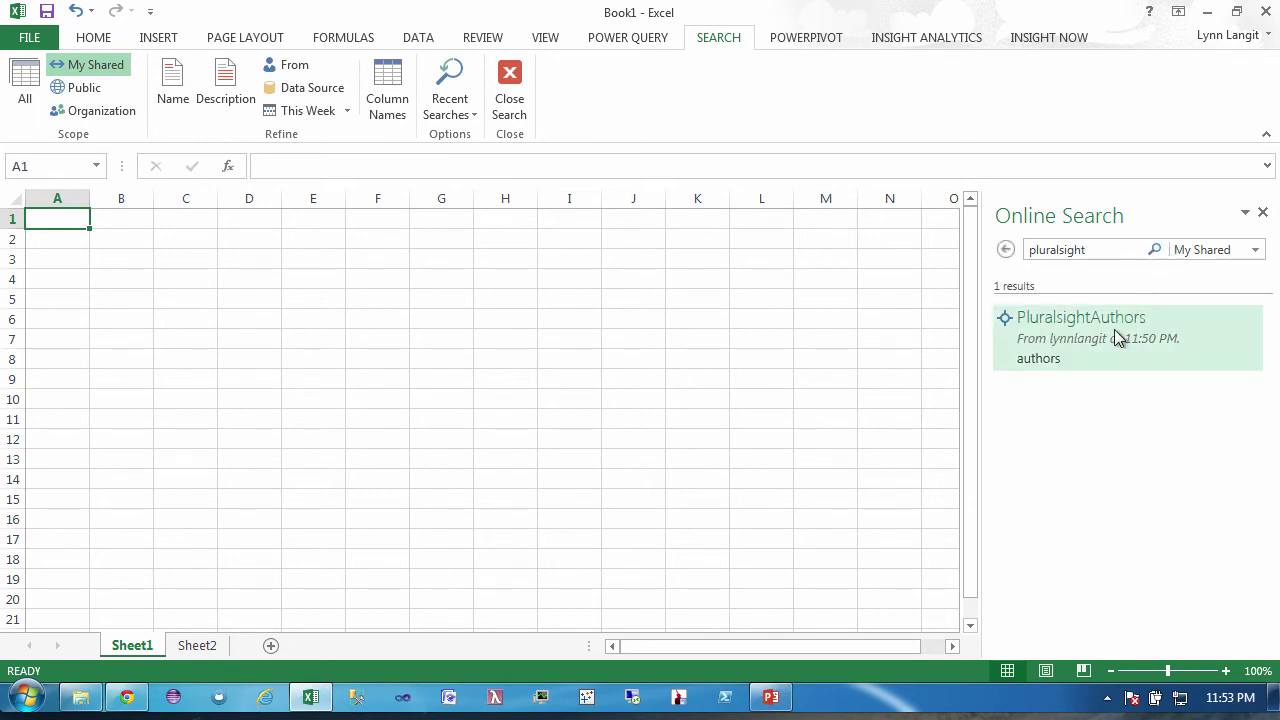
mouse_move(1114, 330)
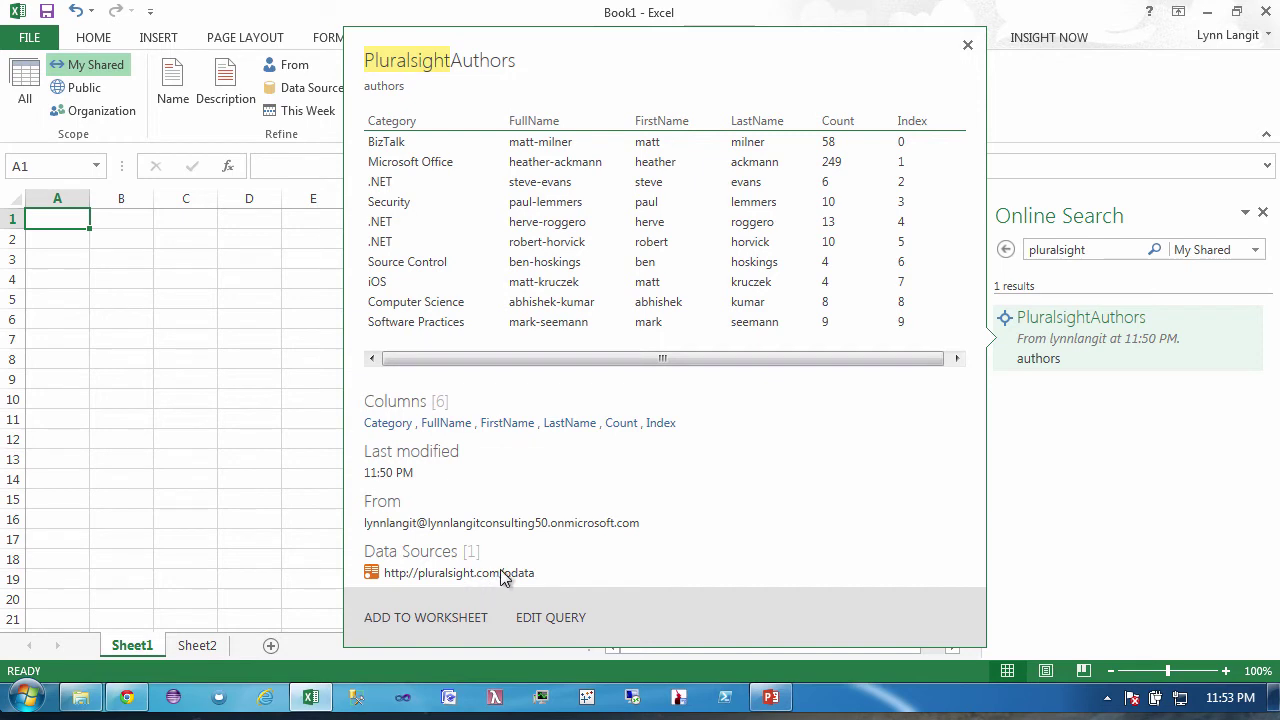
click(437, 620)
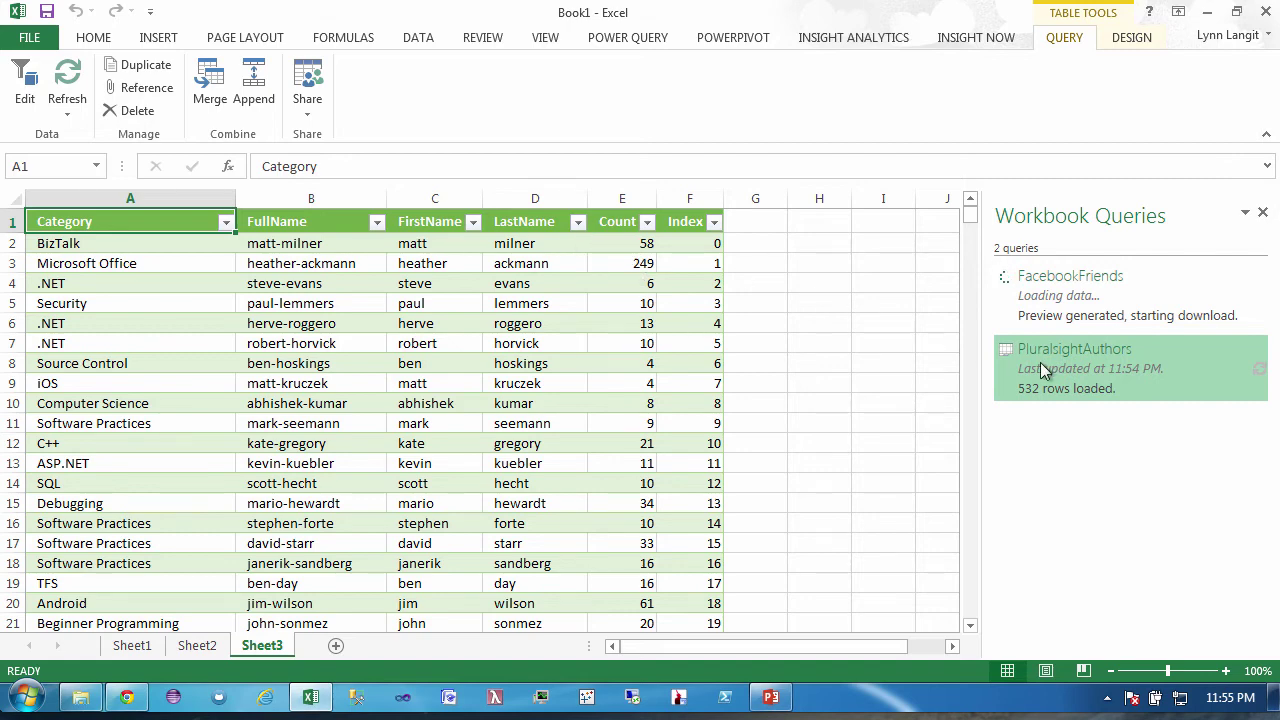
Remove duplicate LastName rows from PluralsightAuthors, reloading Sheet3 with 272 rows
mouse_move(1040, 364)
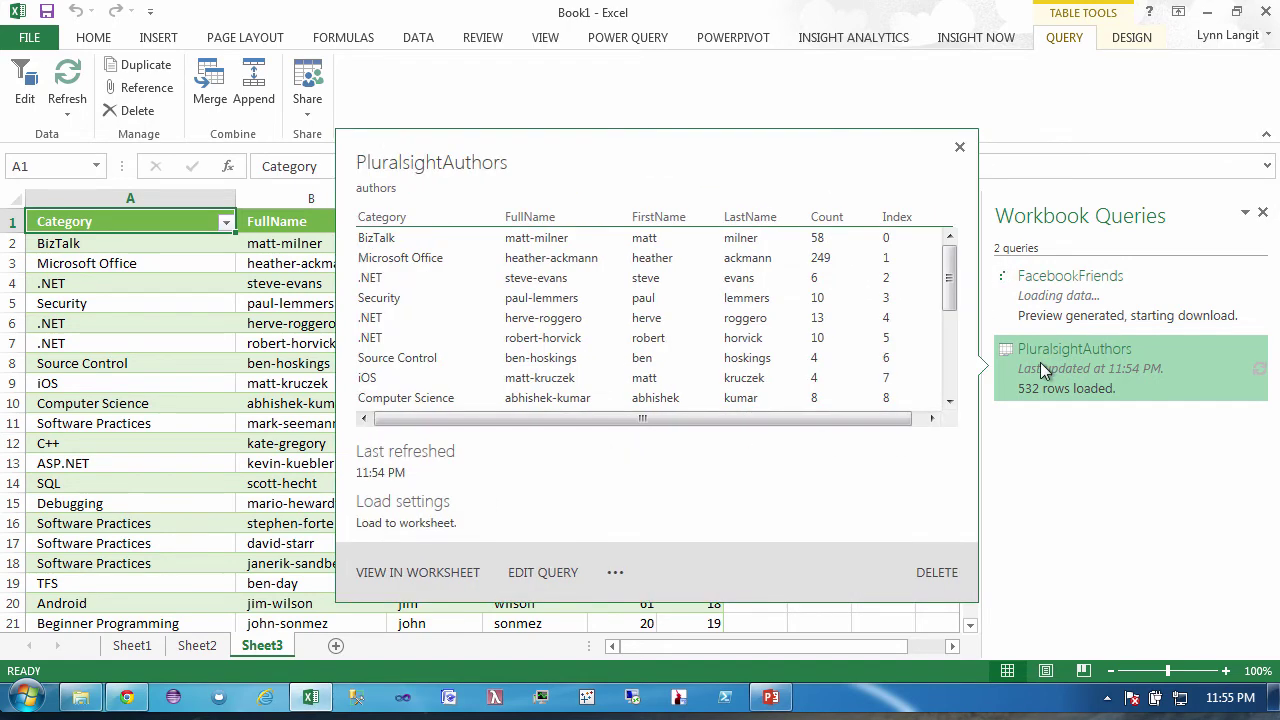
click(555, 569)
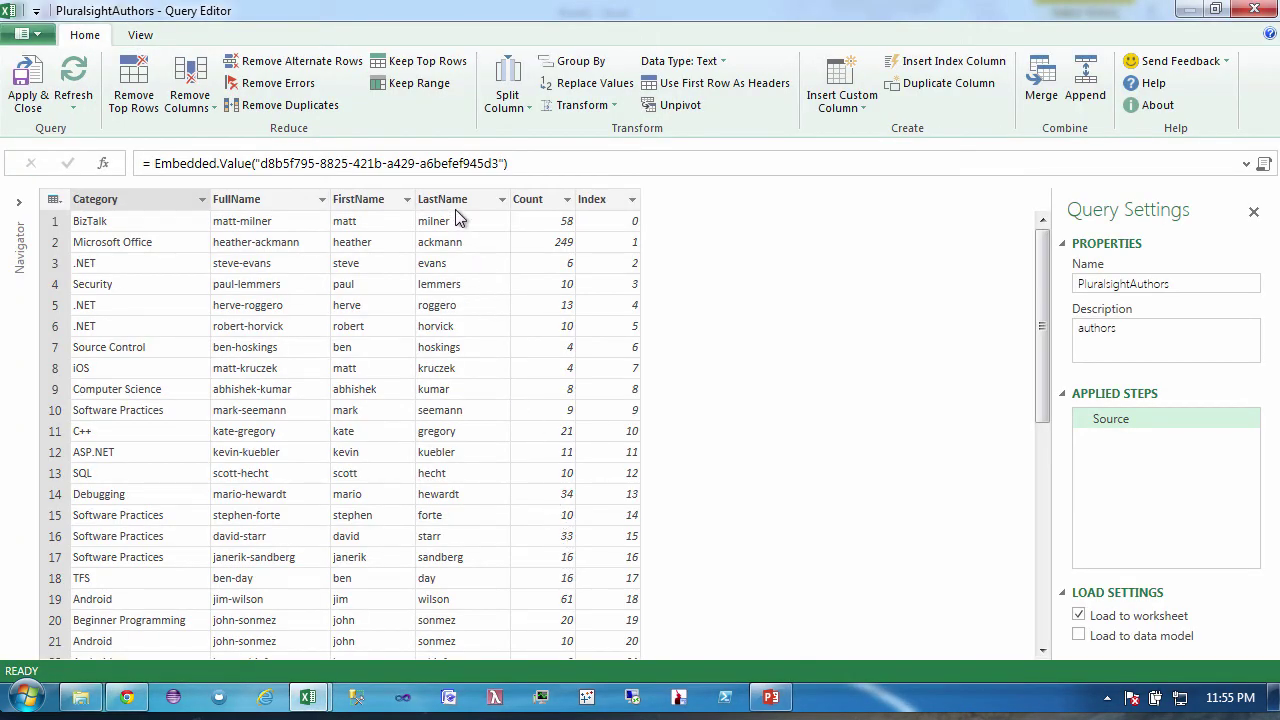
click(455, 198)
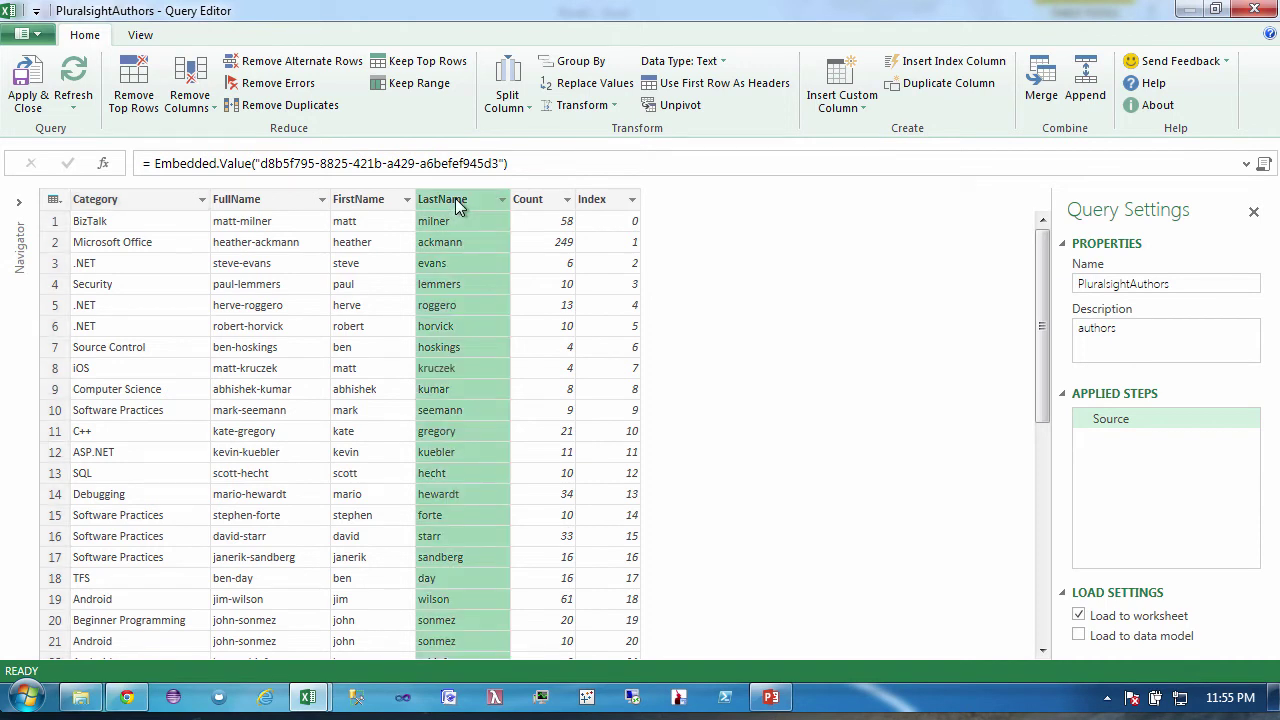
right_click(456, 200)
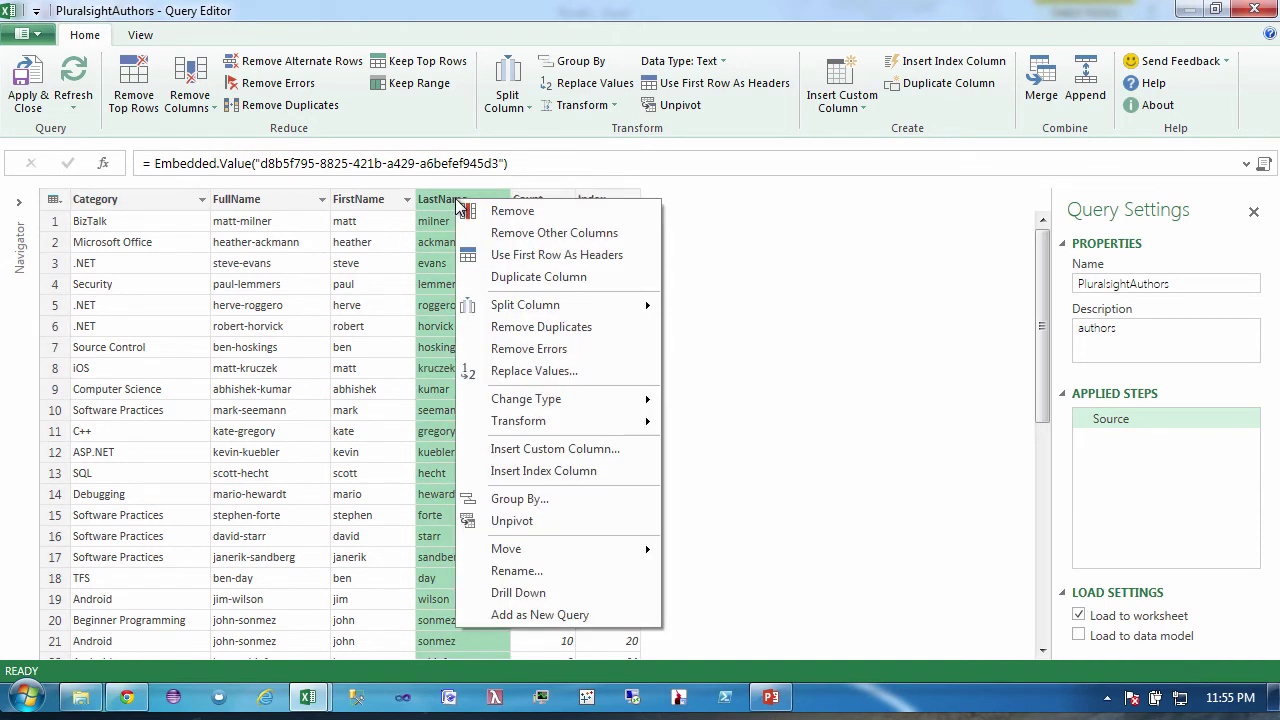
click(540, 327)
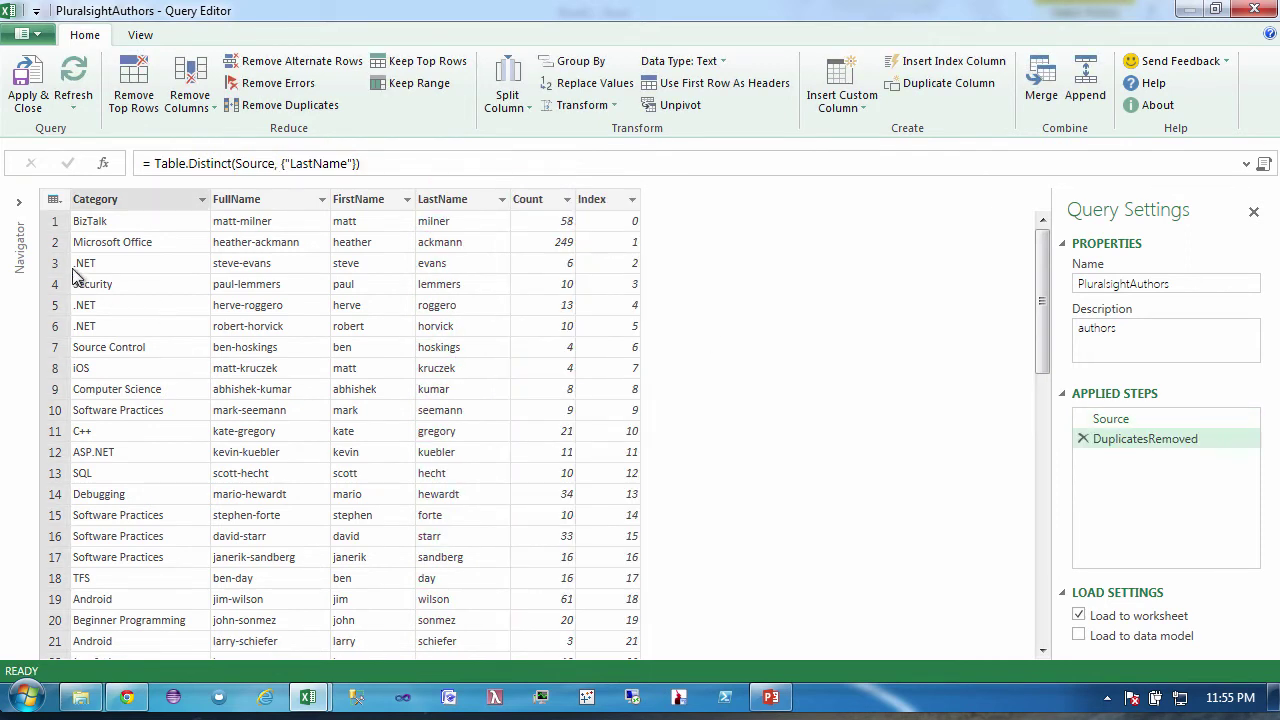
click(38, 92)
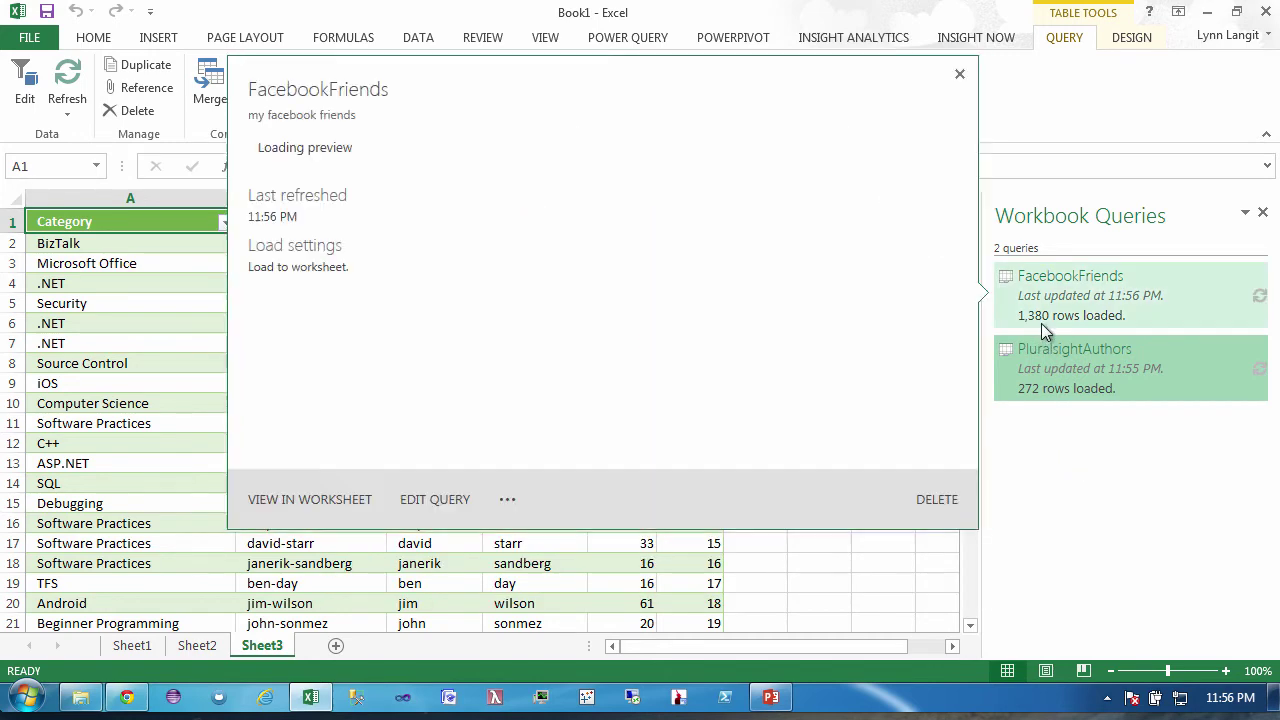
Add the 272-row PluralsightAuthors table to the PowerPivot data model, then return to Sheet2's FacebookFriends table
scroll(863, 72, up, 3)
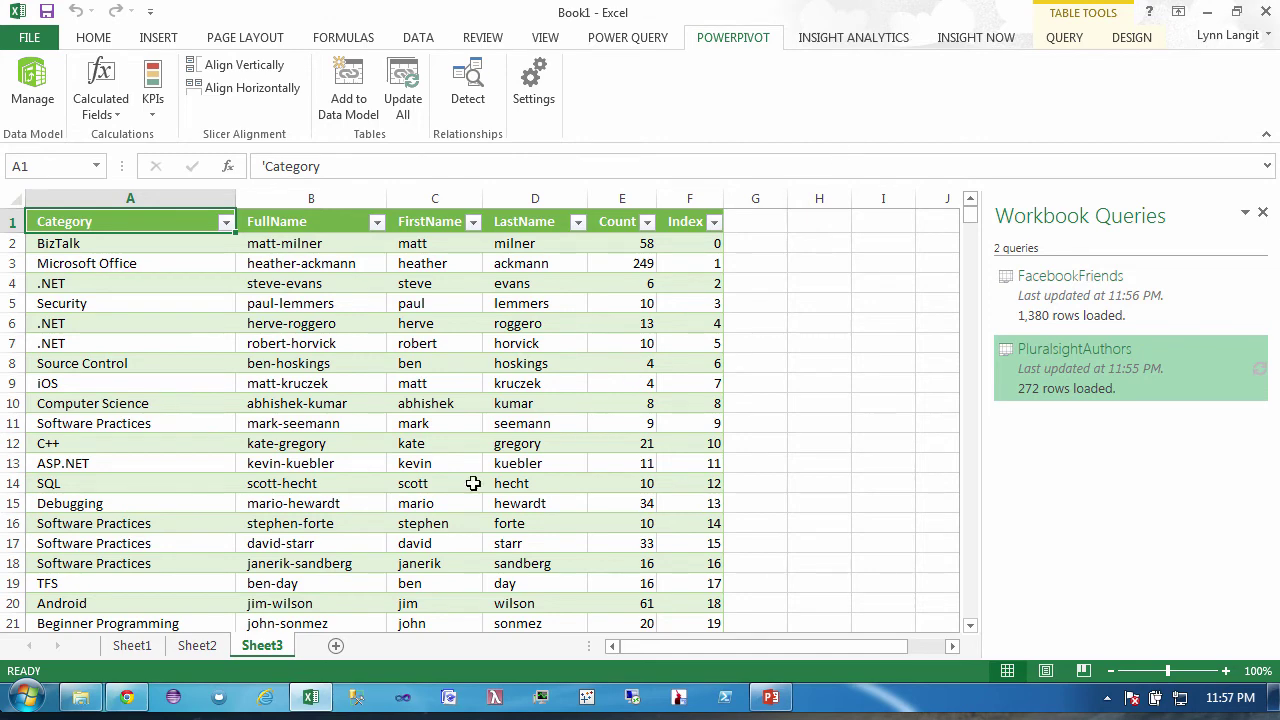
click(356, 102)
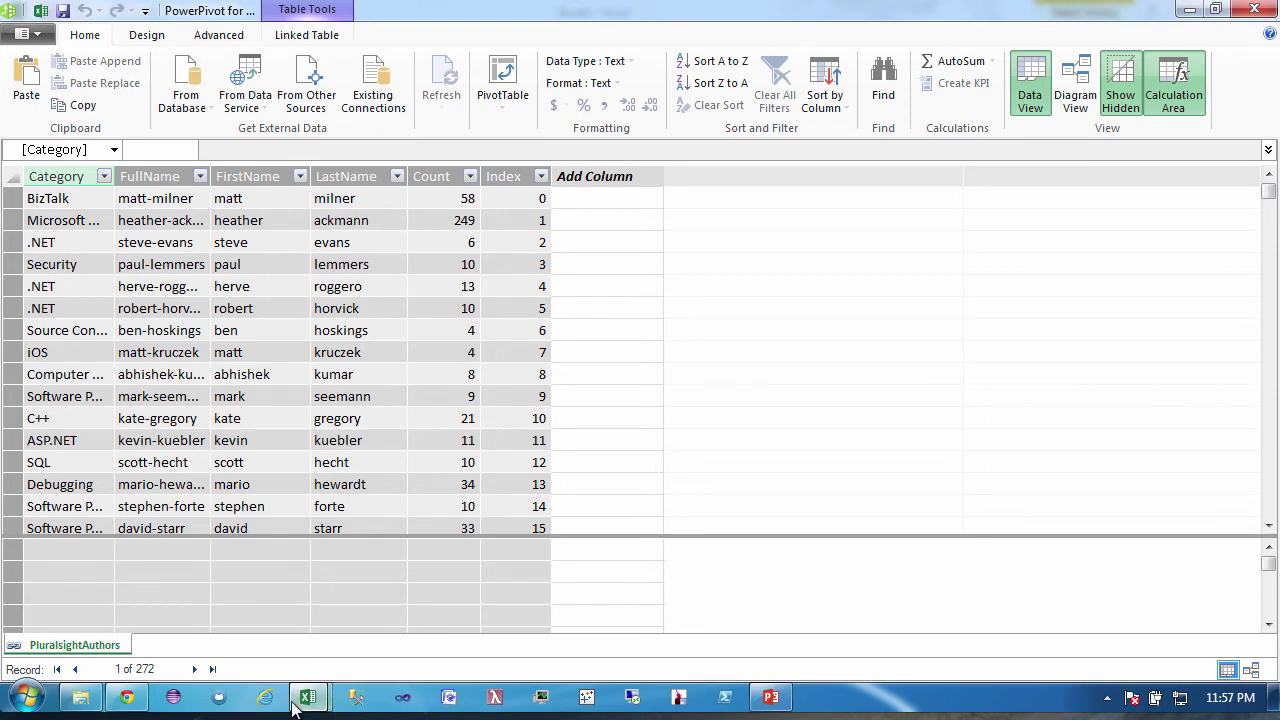
mouse_move(302, 700)
click(250, 610)
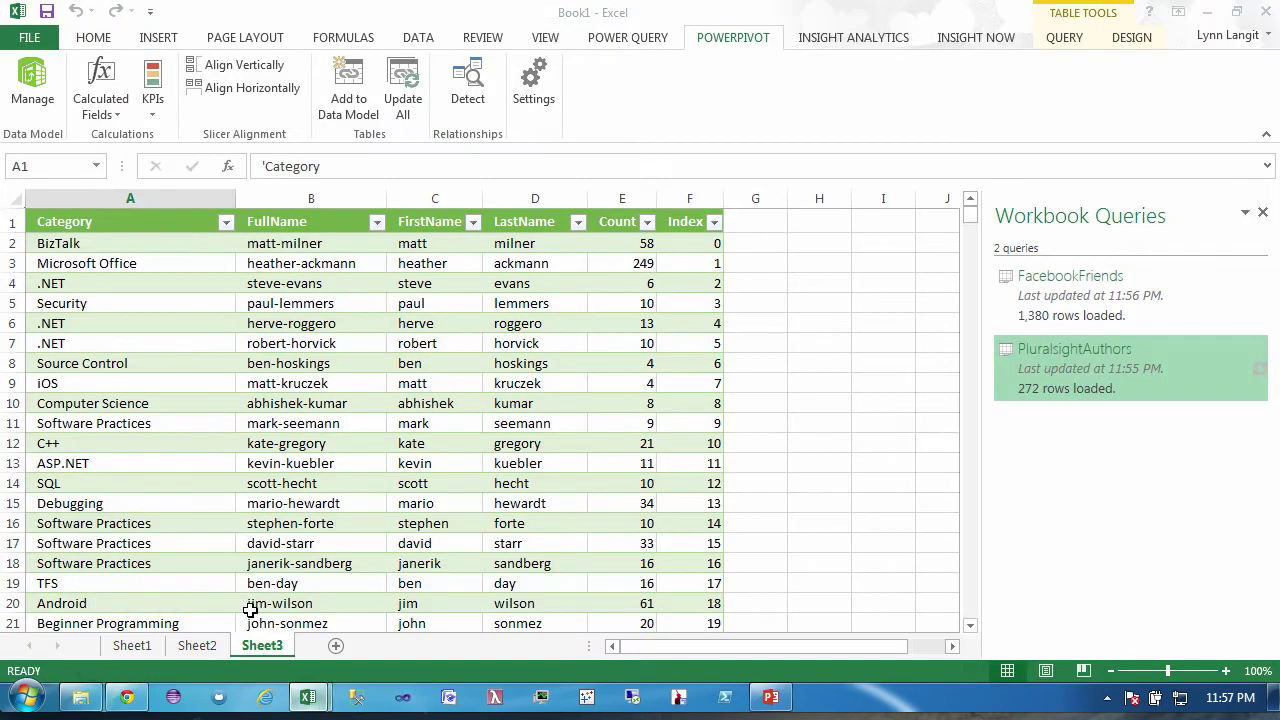
click(205, 661)
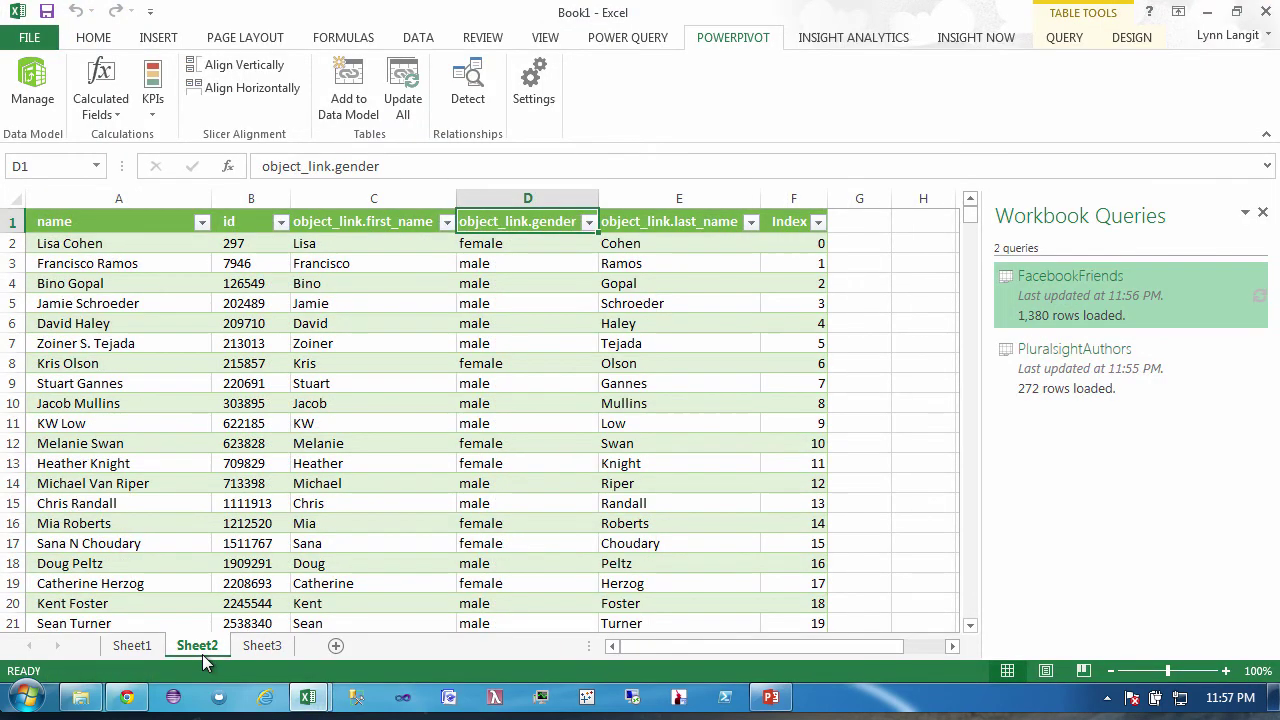
Add FacebookFriends to the data model and relate it to PluralsightAuthors on LastName
click(352, 97)
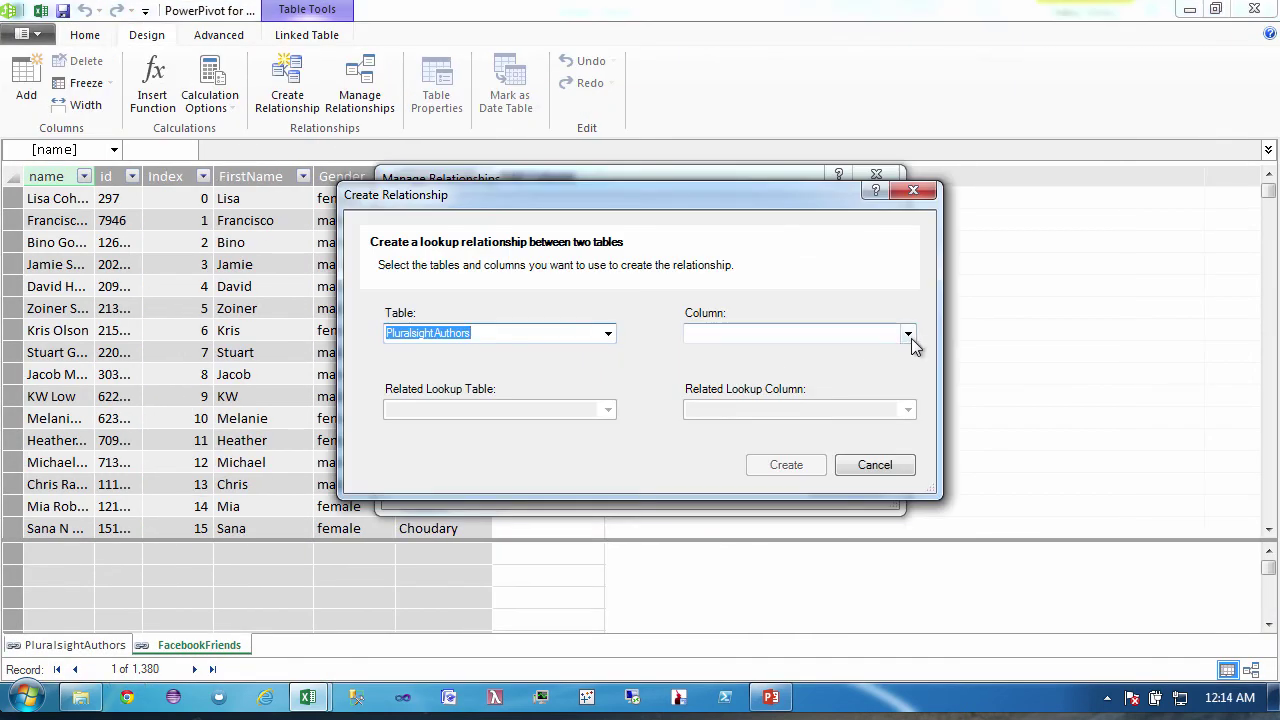
click(908, 338)
click(908, 334)
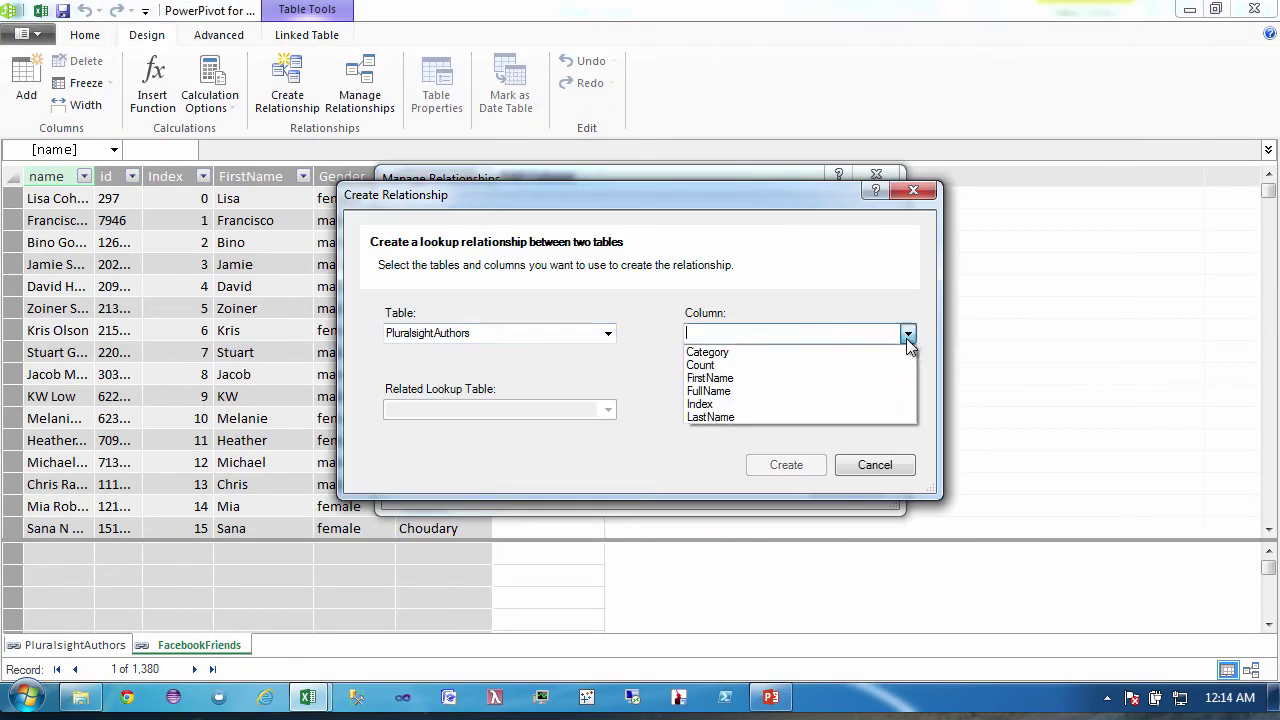
click(887, 418)
click(607, 410)
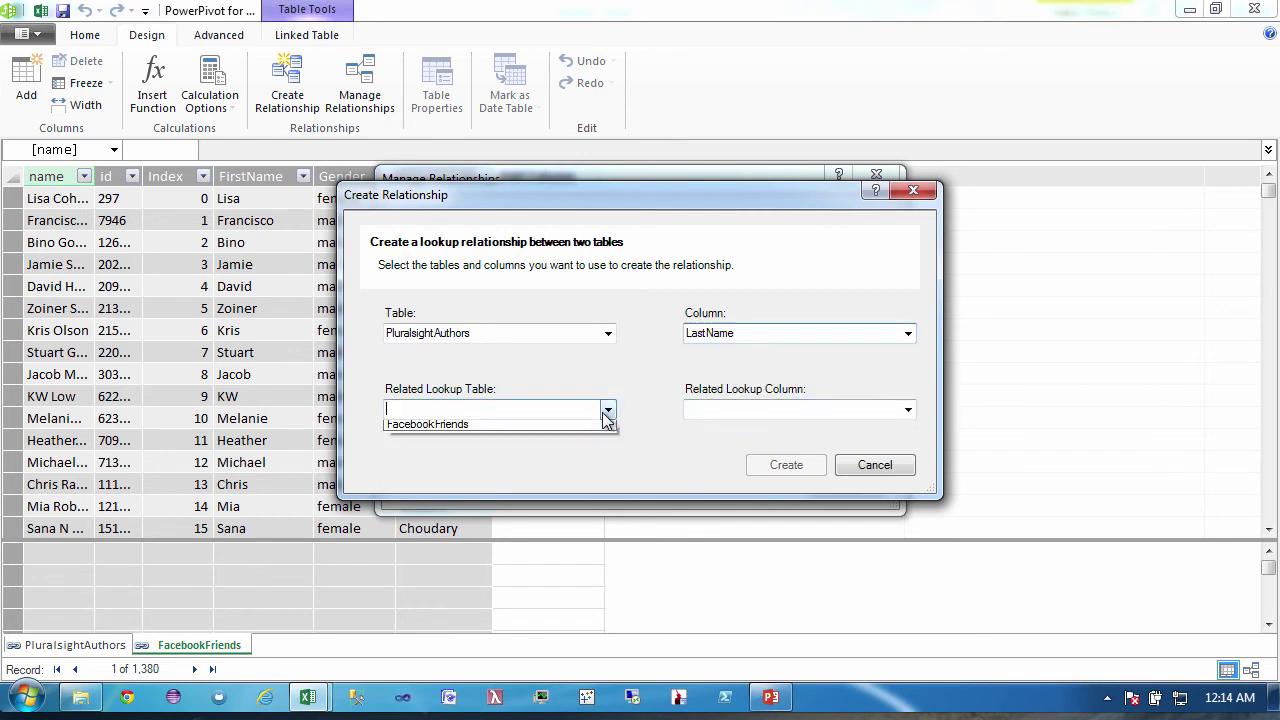
click(593, 431)
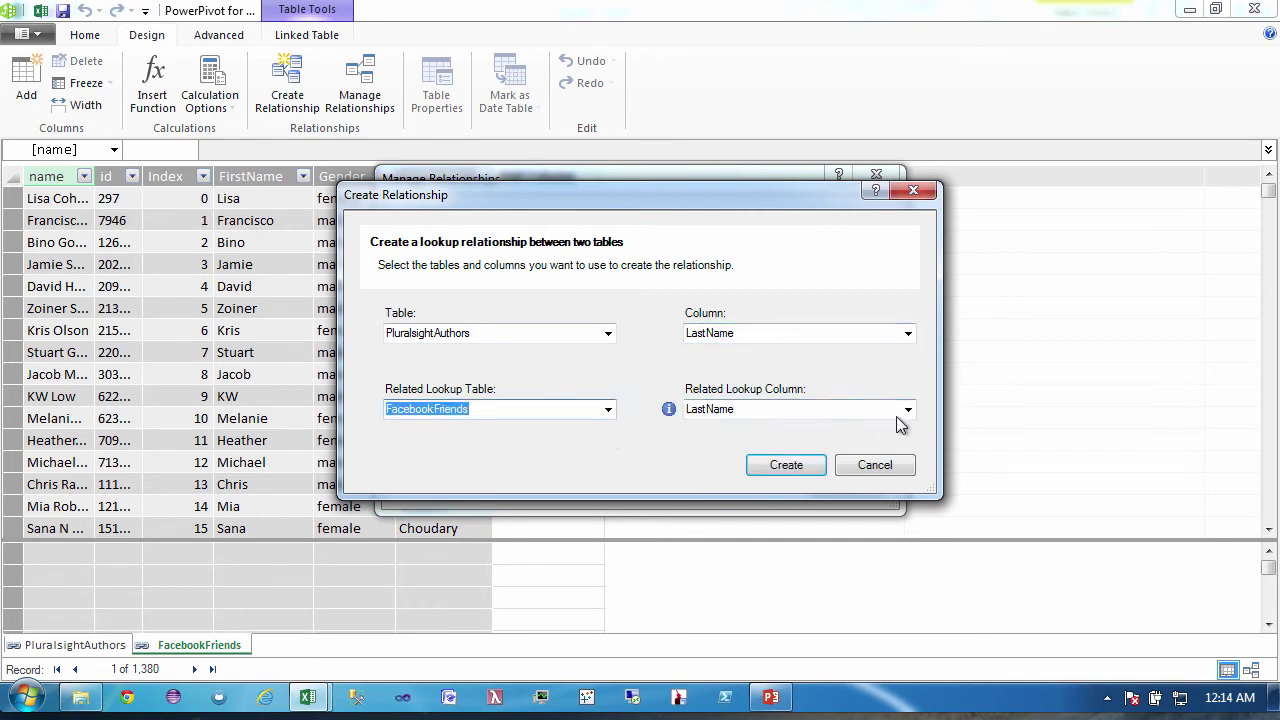
click(800, 468)
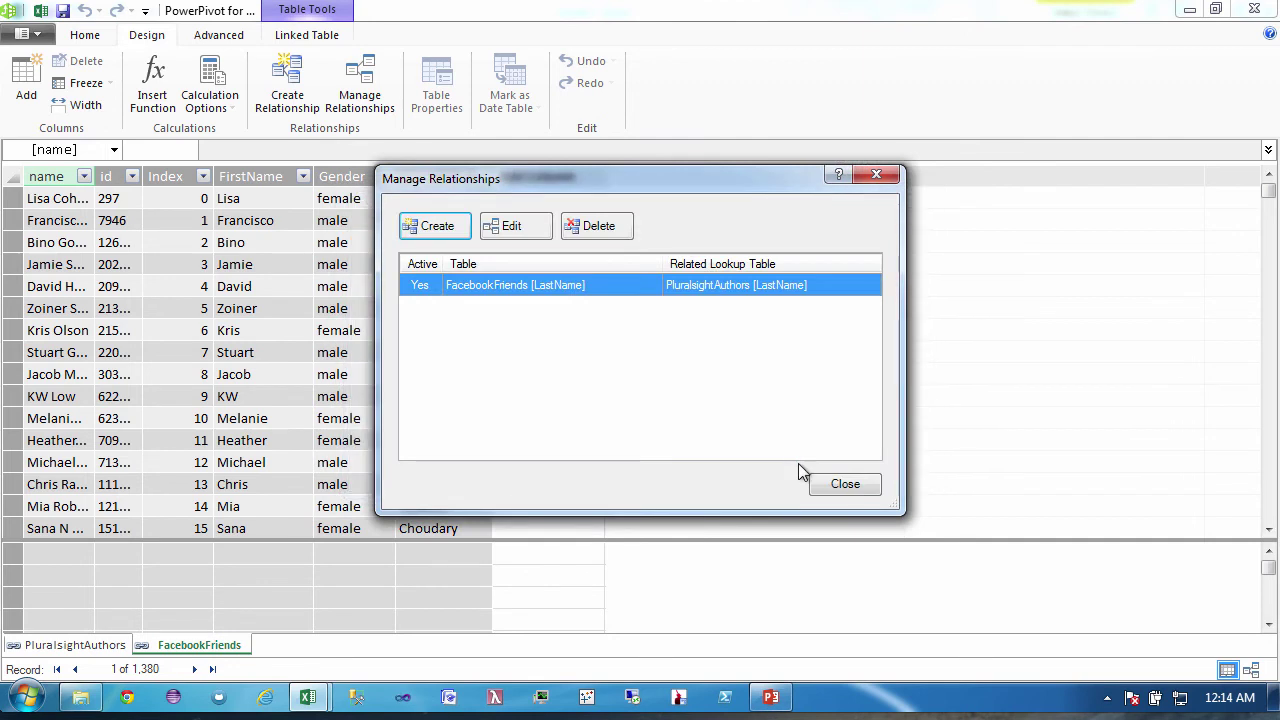
click(845, 484)
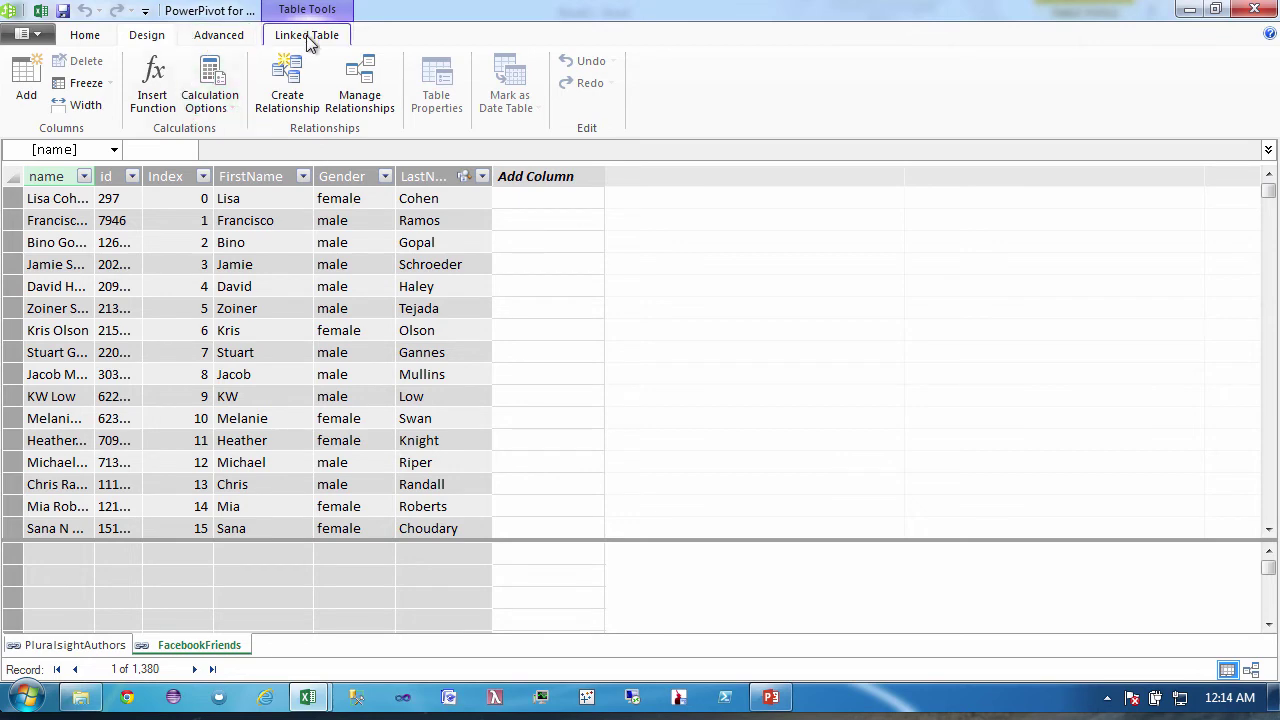
Insert a data-model PivotTable counting friend ids per LastName, filtered to shared names (Grand Total 85)
click(86, 40)
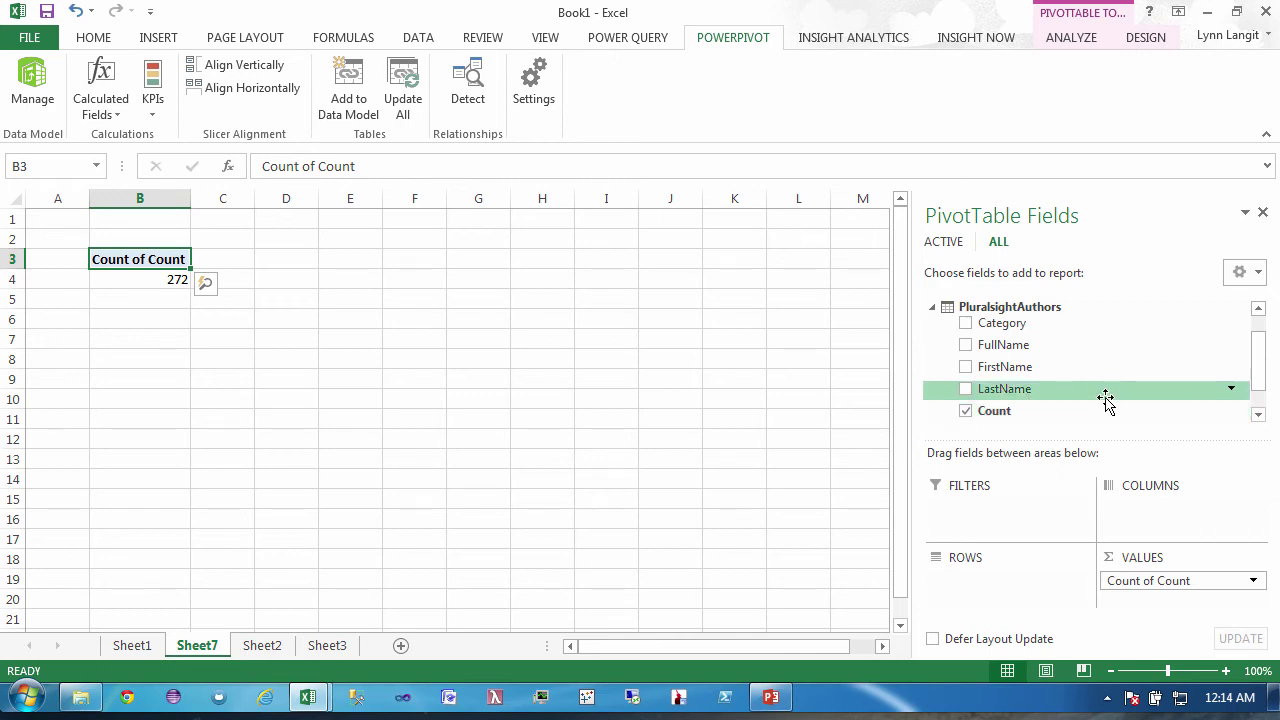
click(965, 390)
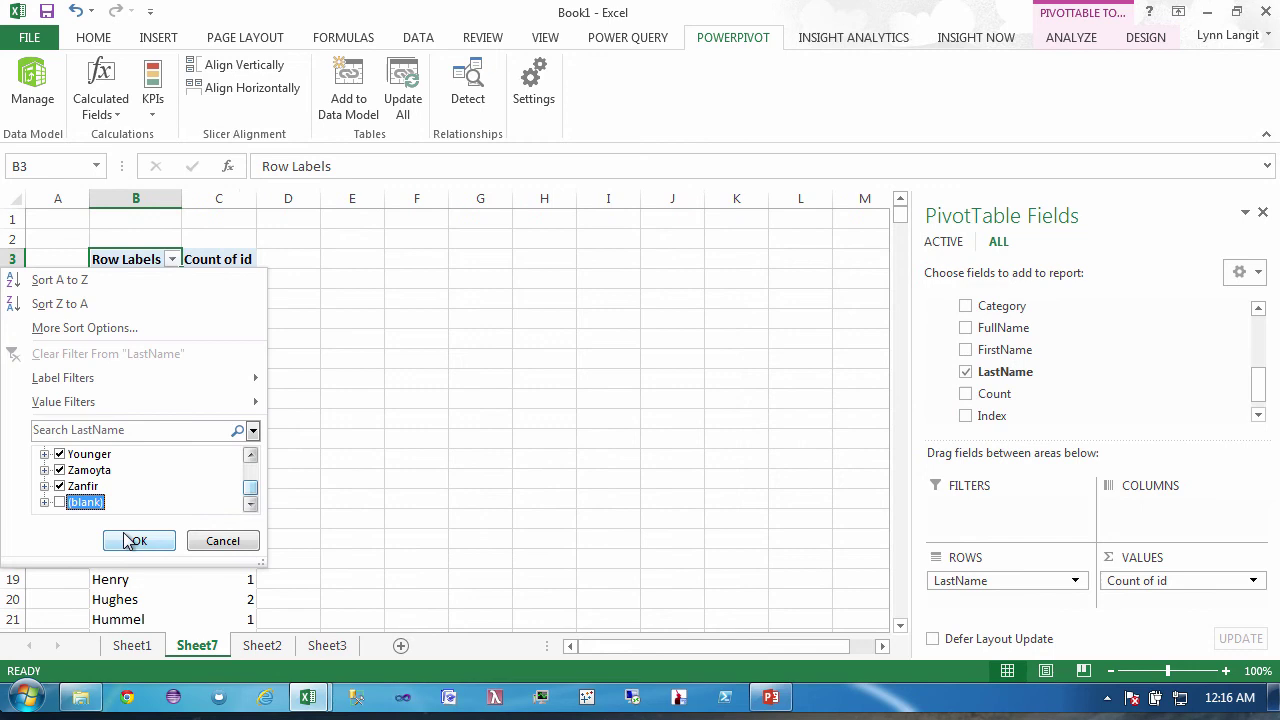
click(136, 541)
drag(900, 214, 900, 228)
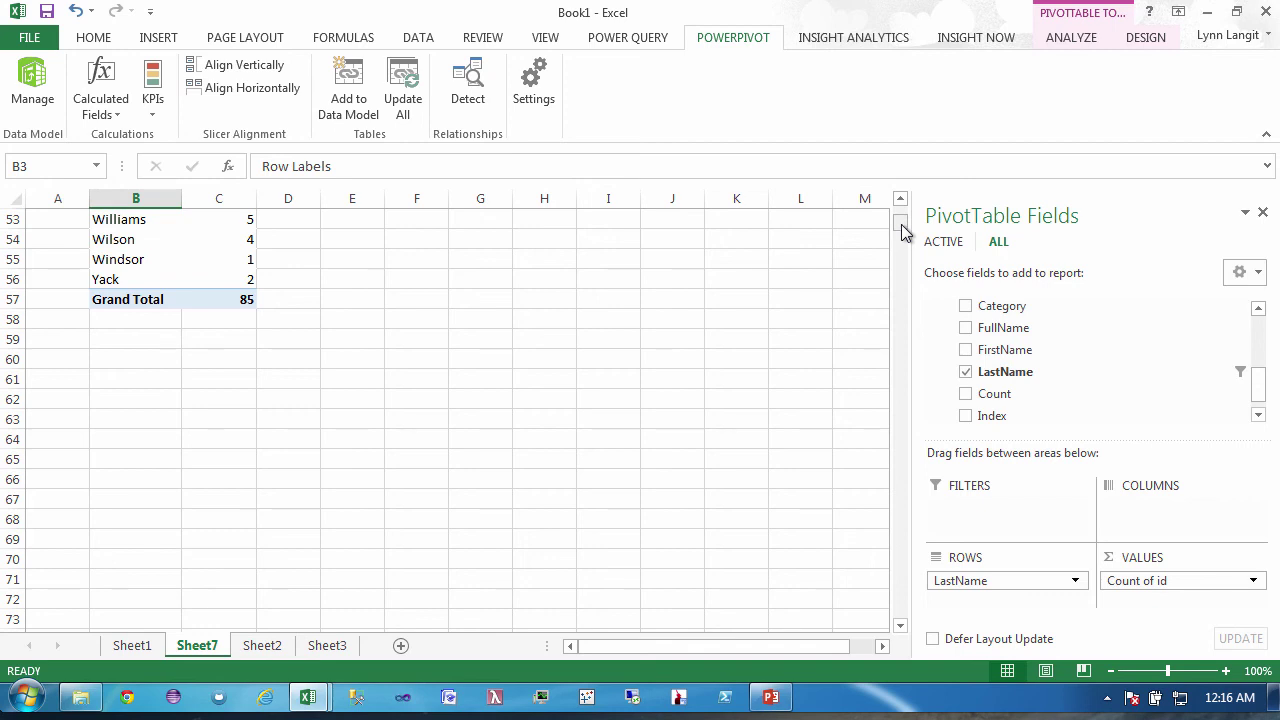
drag(903, 234, 907, 233)
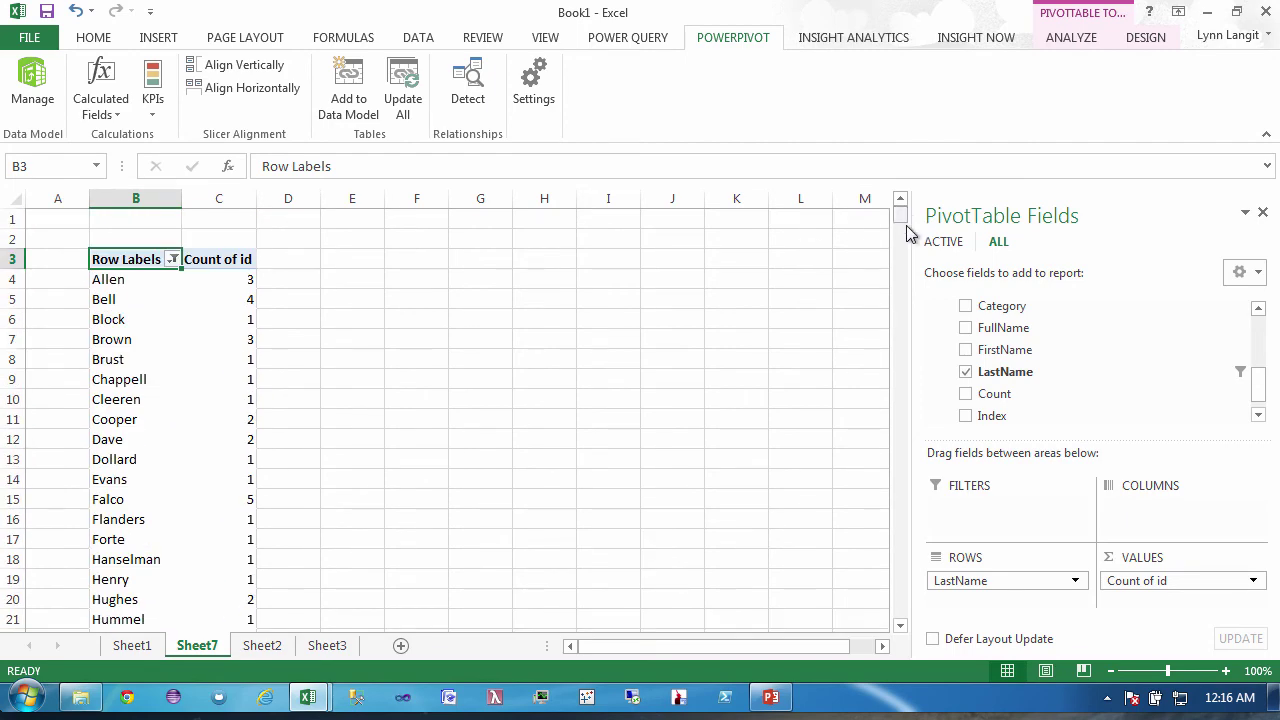
On Sheet1, enter =85/272 in cell B2 to get 0.3125, then check the formula
click(131, 645)
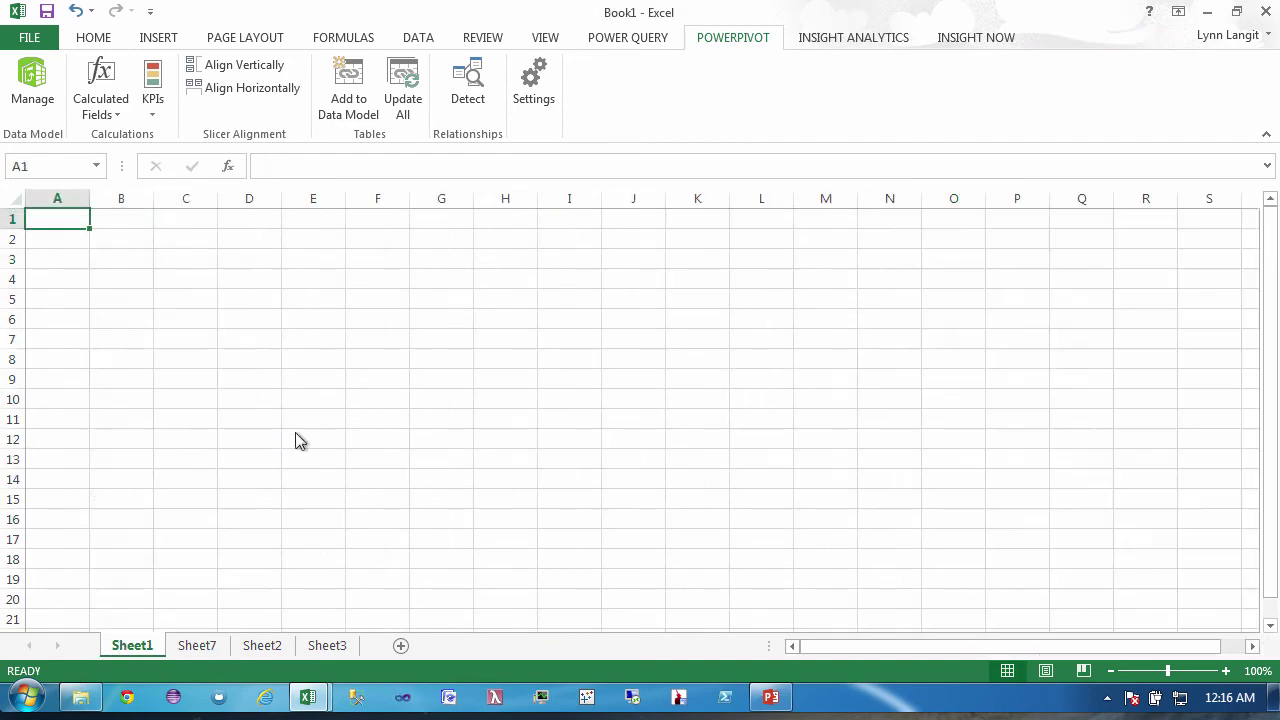
click(121, 244)
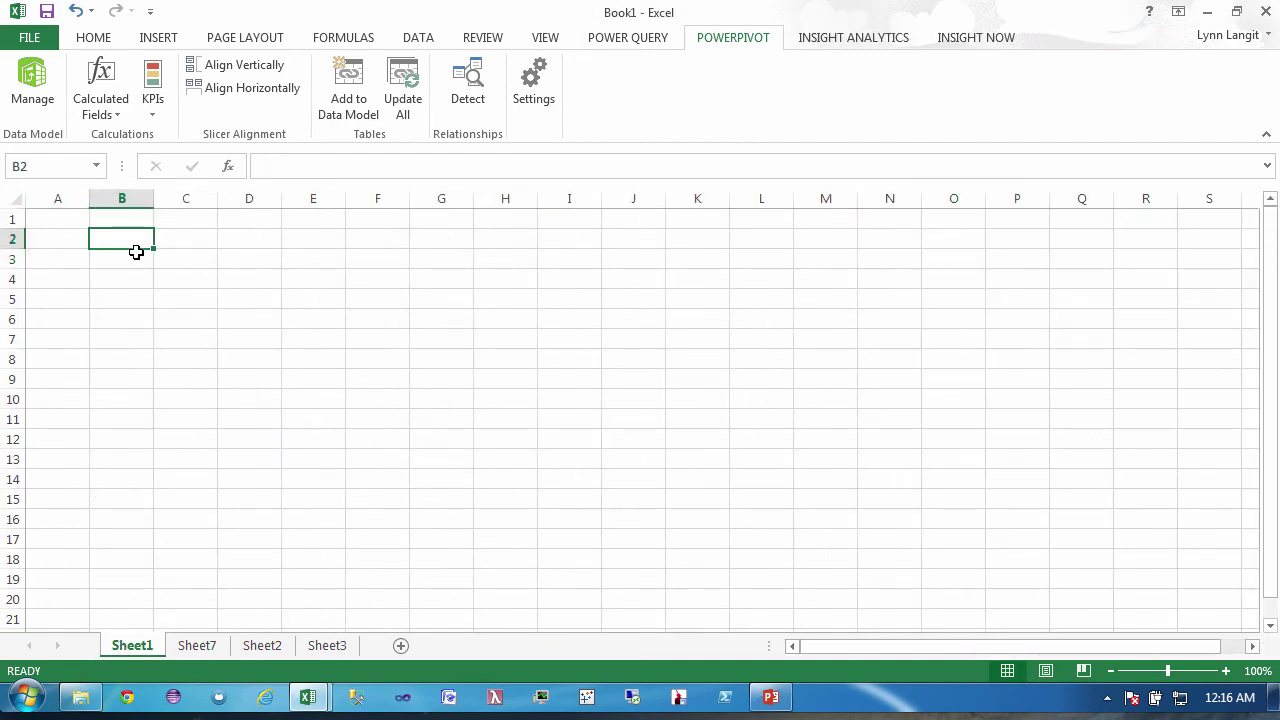
text(=)
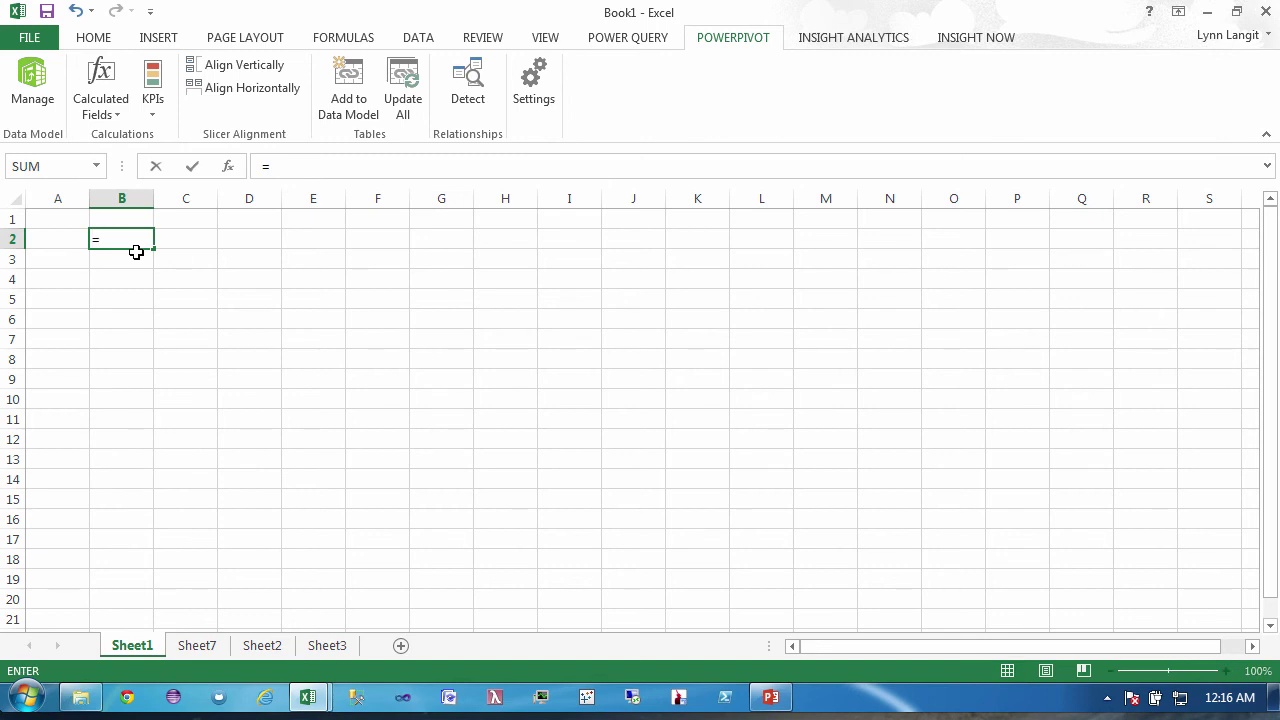
text(85/272)
key(Return)
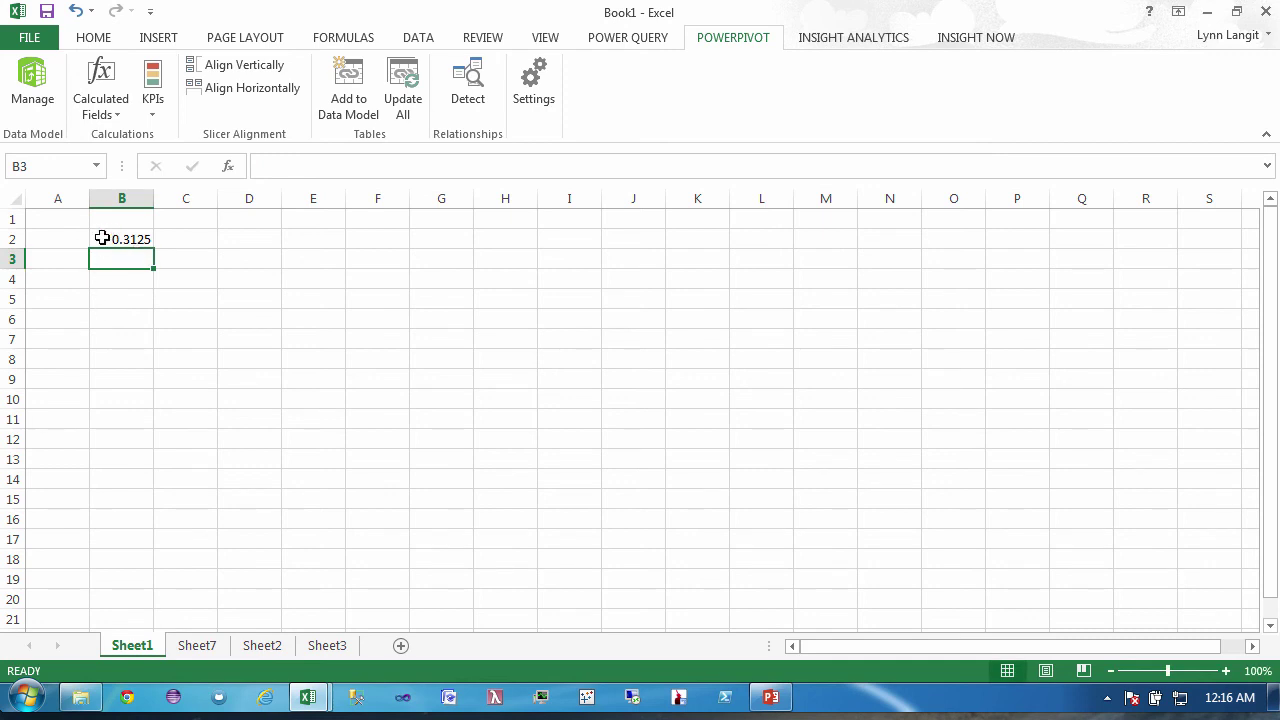
click(102, 238)
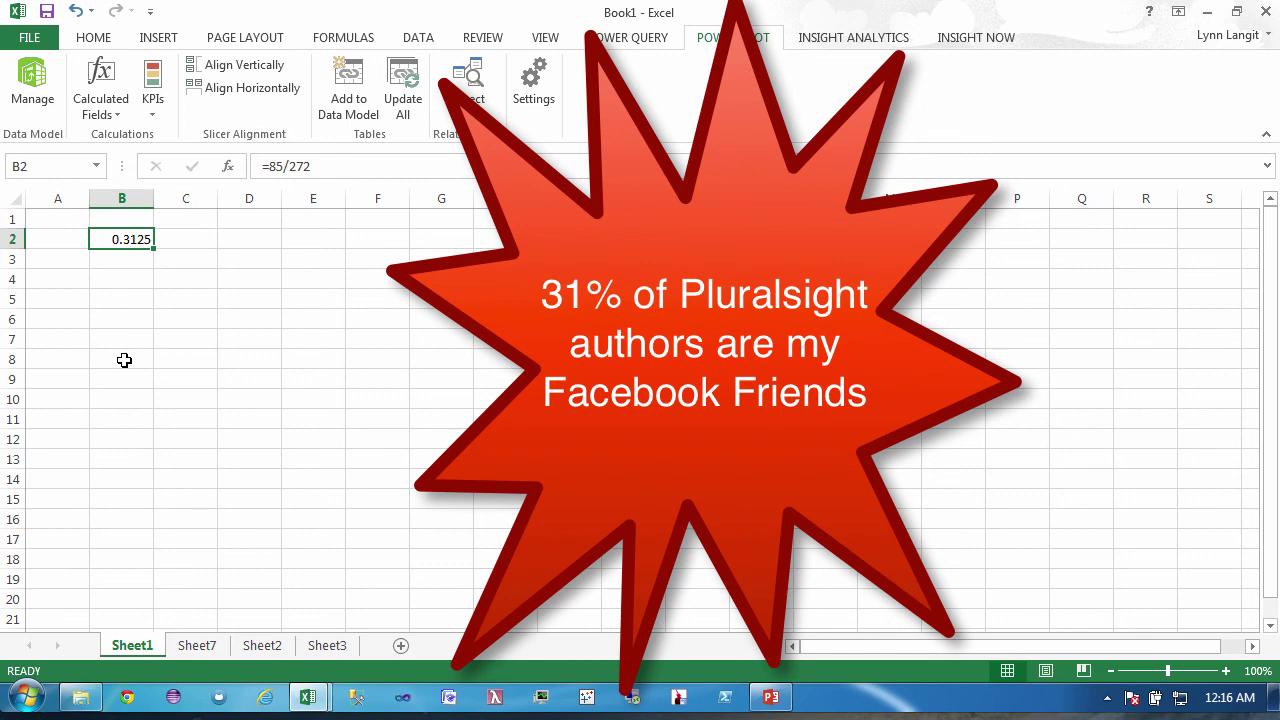
Return to the PowerPoint slide show on the 'Try it out' slide
click(762, 697)
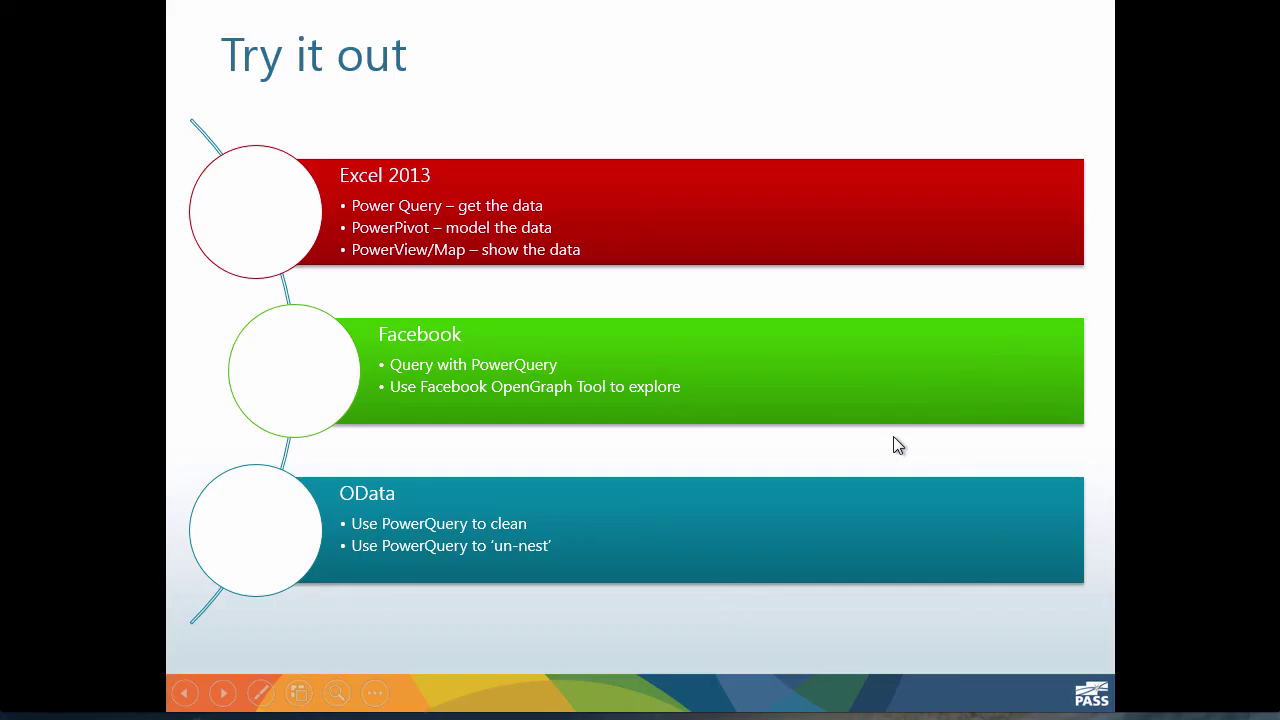